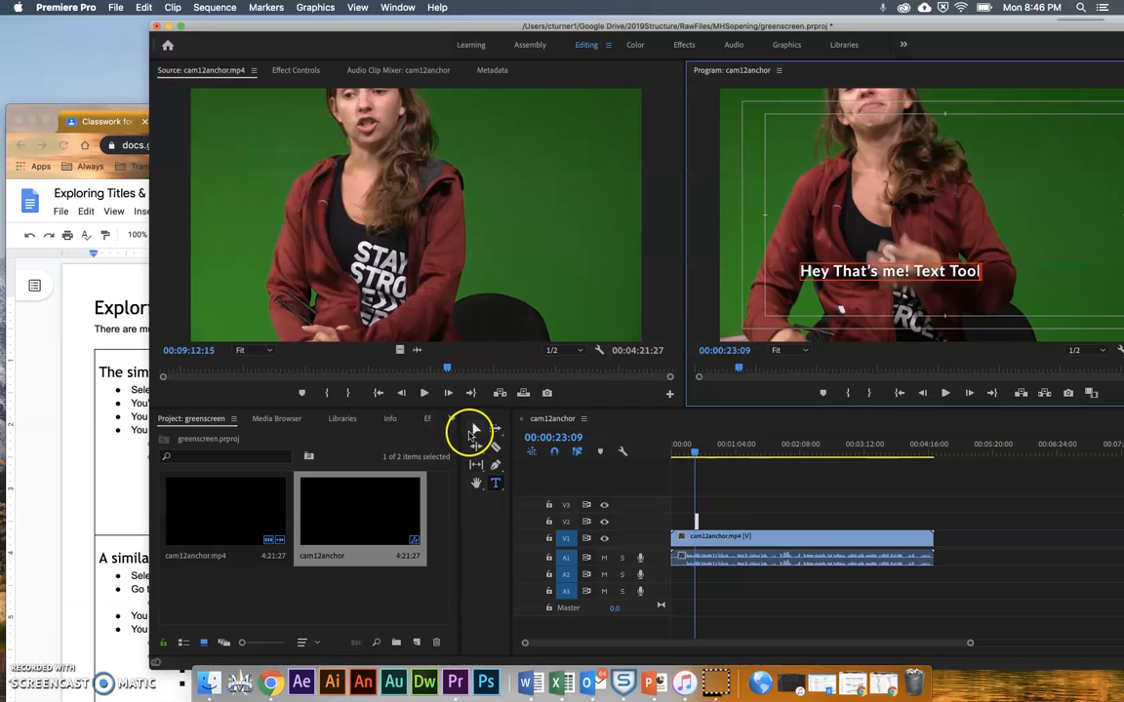
# Move the "Hey That's me! Text Tool" title down and slightly left, into the lower third of the frame
pyautogui.click(475, 430)
pyautogui.moveTo(820, 276); pyautogui.dragTo(774, 313)
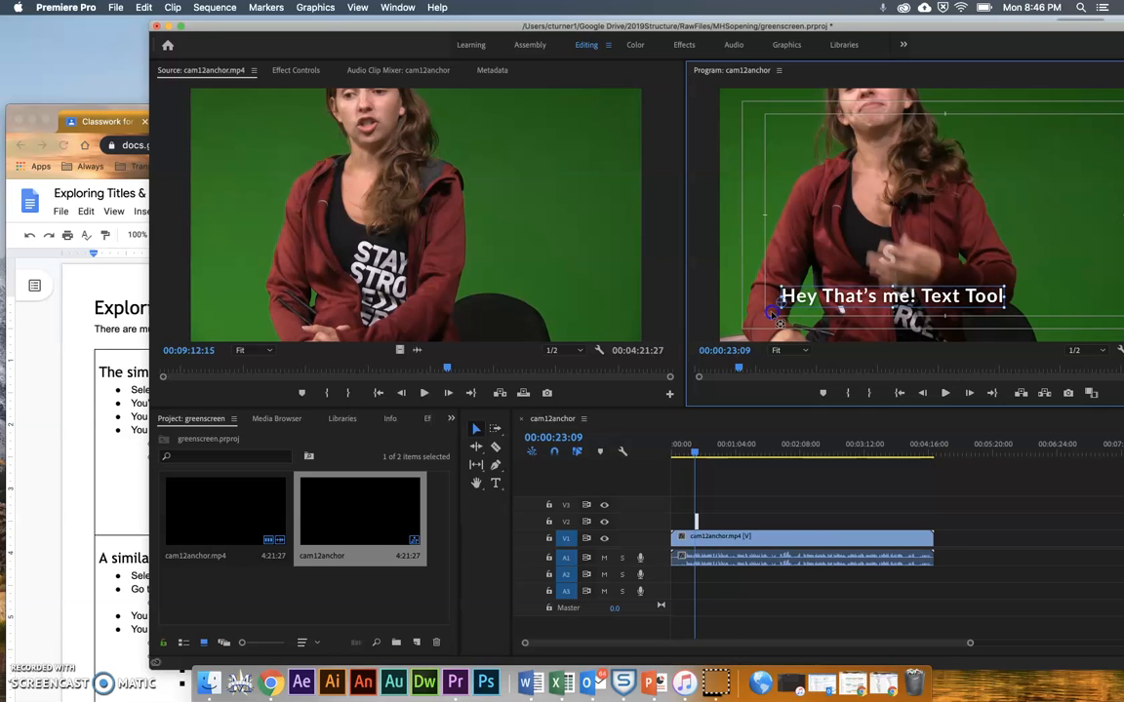
# Set the title's Motion values to horizontal position 898, scale 78 and rotation 7°
pyautogui.doubleClick(825, 297)
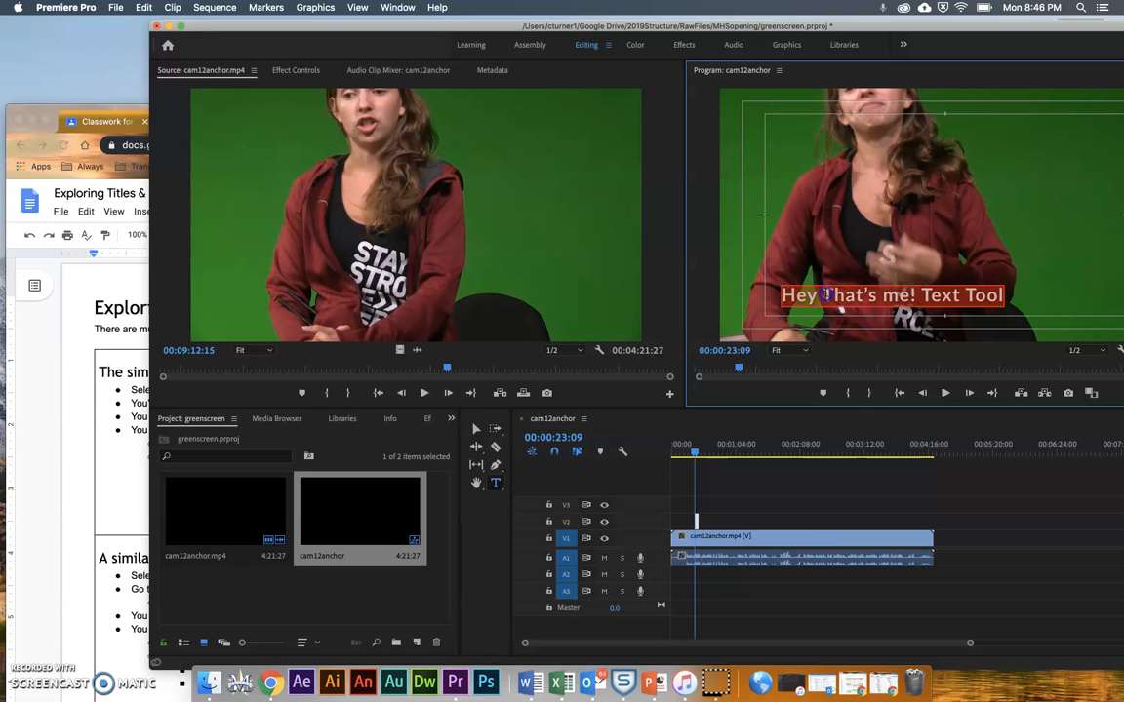
pyautogui.click(281, 72)
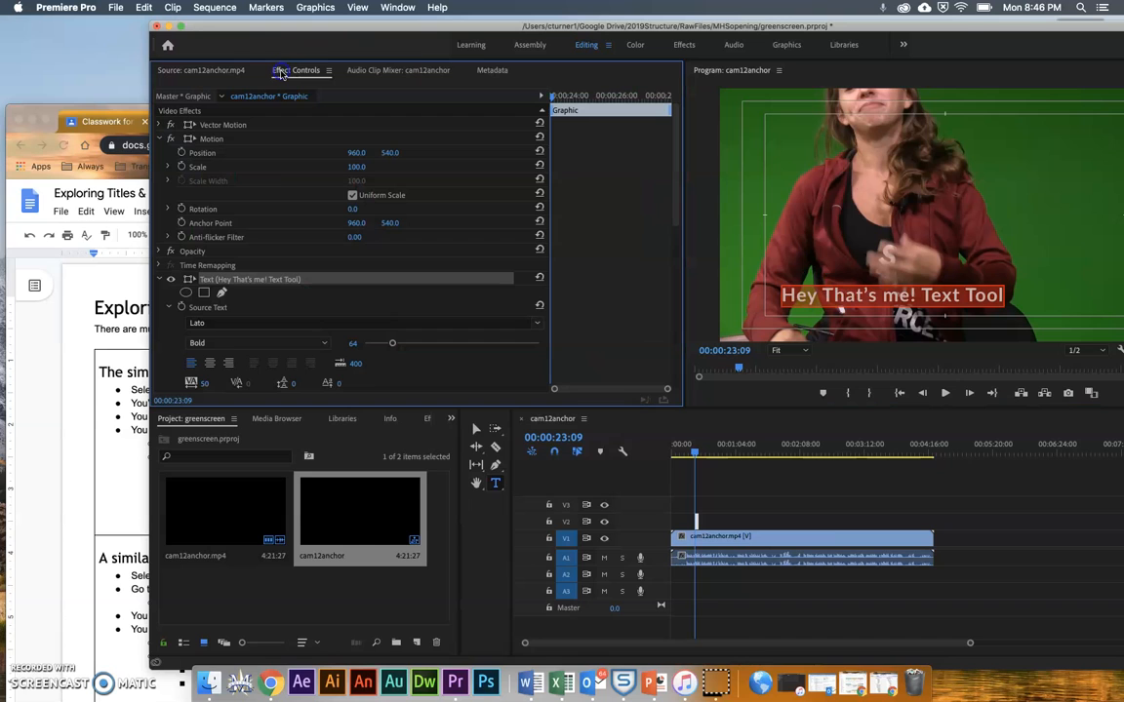
pyautogui.moveTo(352, 169); pyautogui.dragTo(356, 153)
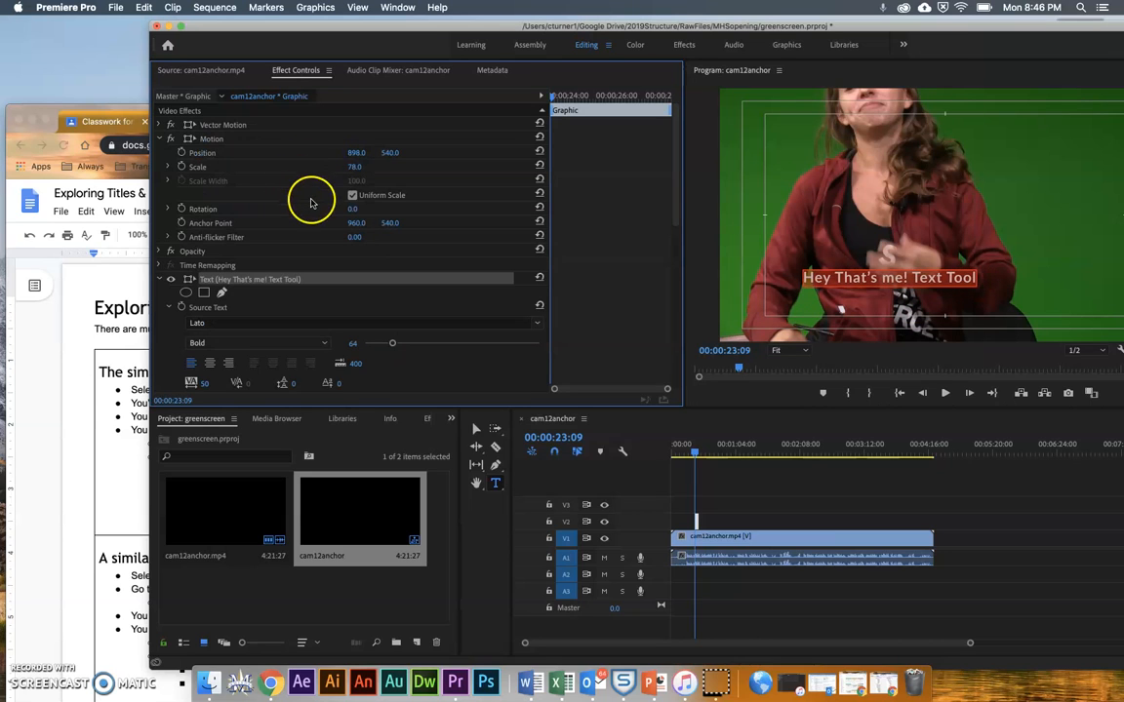
pyautogui.moveTo(351, 210); pyautogui.dragTo(368, 209)
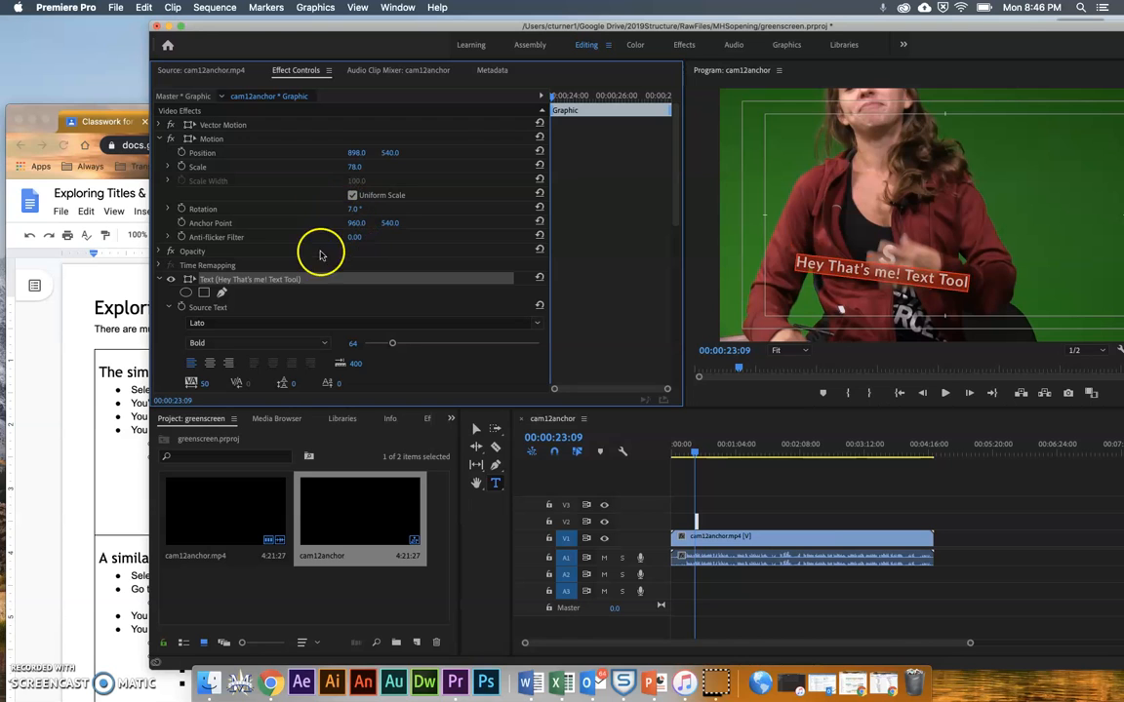
# Change the title's font to Phosphate Inline and set its tracking to 326
pyautogui.click(216, 324)
pyautogui.click(230, 365)
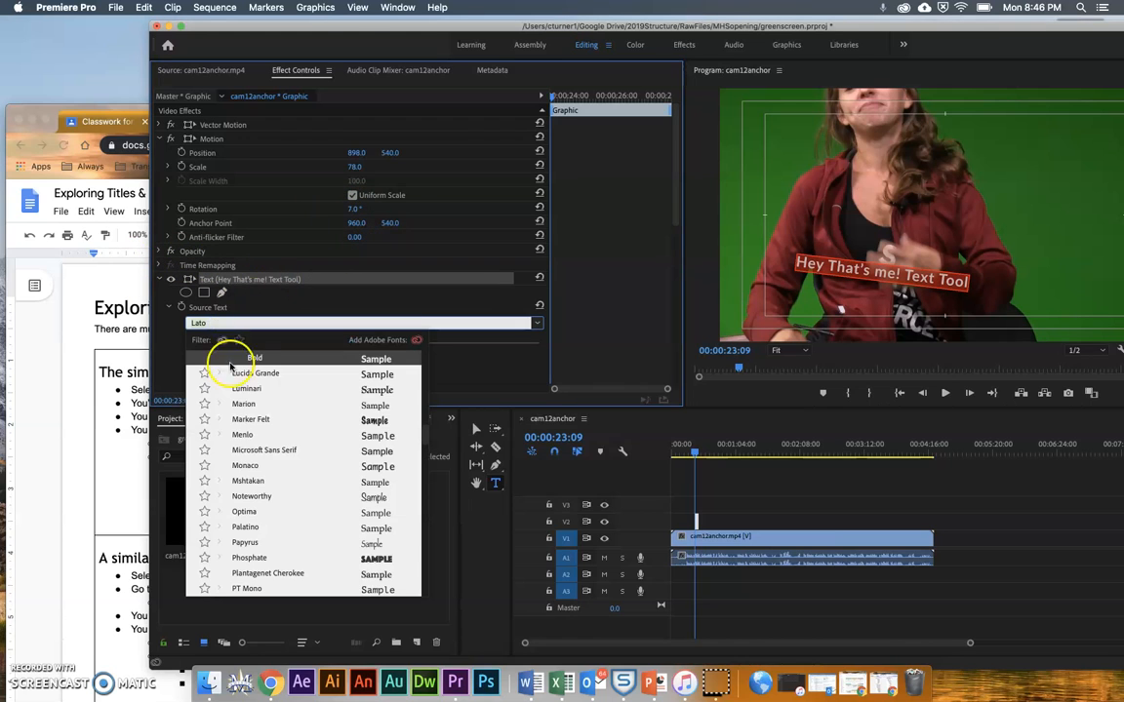
pyautogui.click(373, 562)
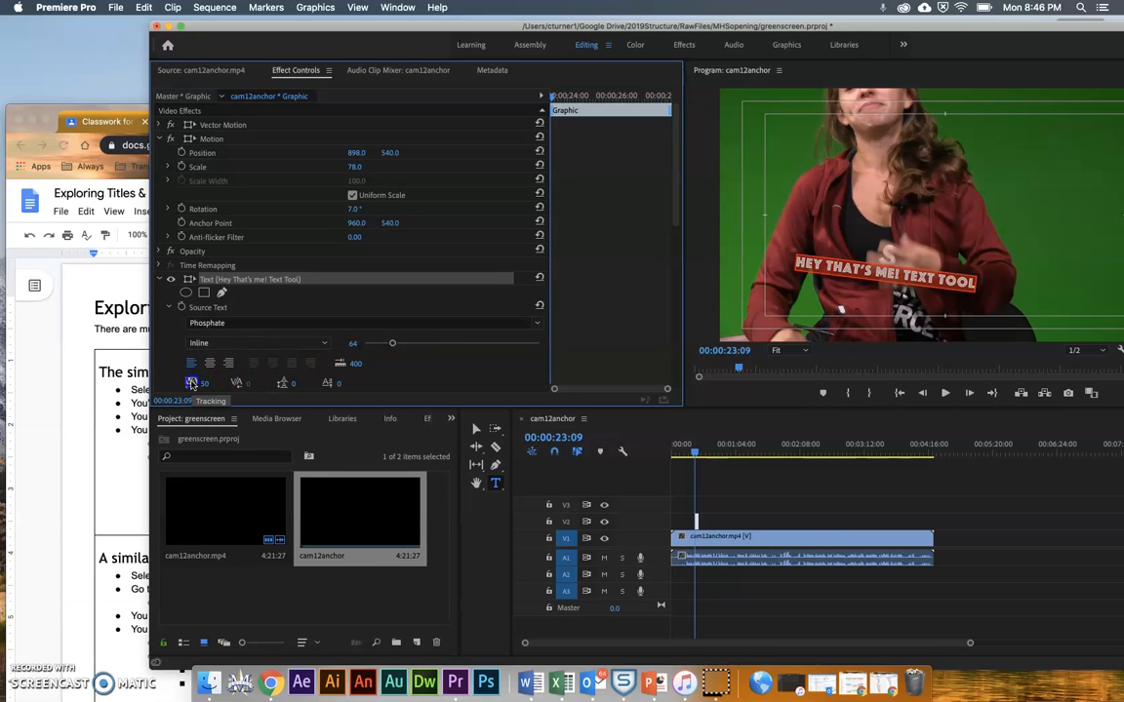
pyautogui.moveTo(203, 386); pyautogui.dragTo(204, 387)
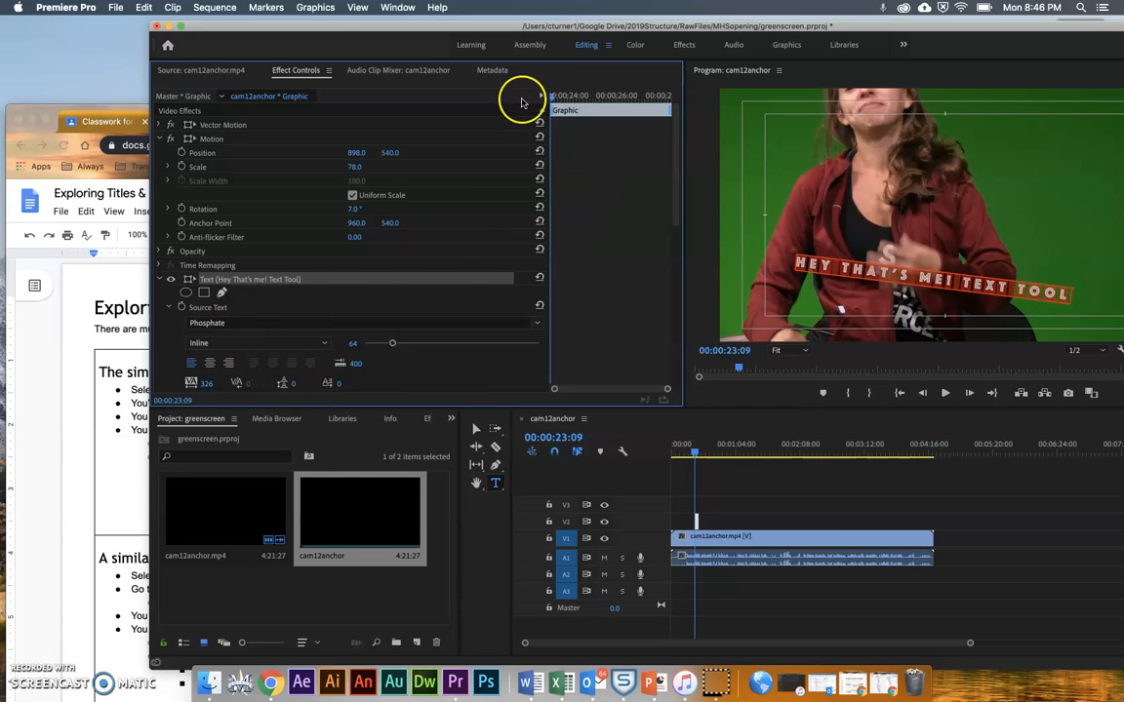
# Start rotation keyframing for the title with a first keyframe at the clip's start, 00:00:23:09
pyautogui.moveTo(551, 98)
pyautogui.mouseDown()
pyautogui.moveTo(683, 97)
pyautogui.moveTo(552, 98)
pyautogui.mouseUp()
pyautogui.click(881, 288)
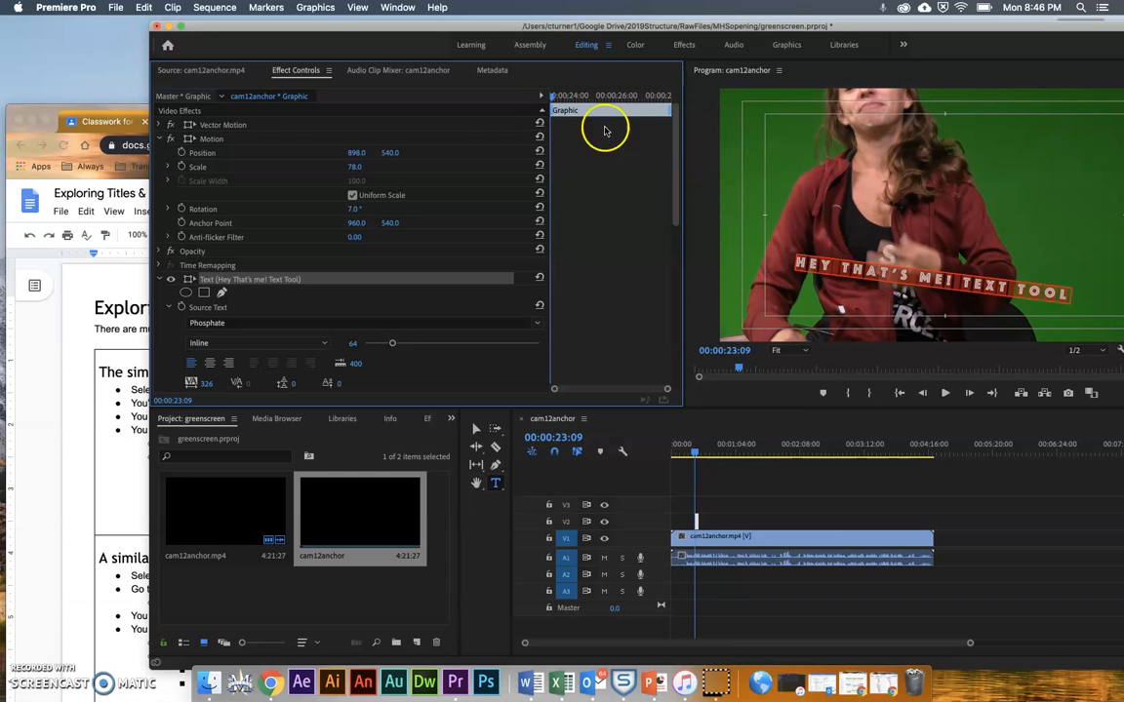
pyautogui.moveTo(552, 97); pyautogui.dragTo(530, 97)
pyautogui.click(122, 161)
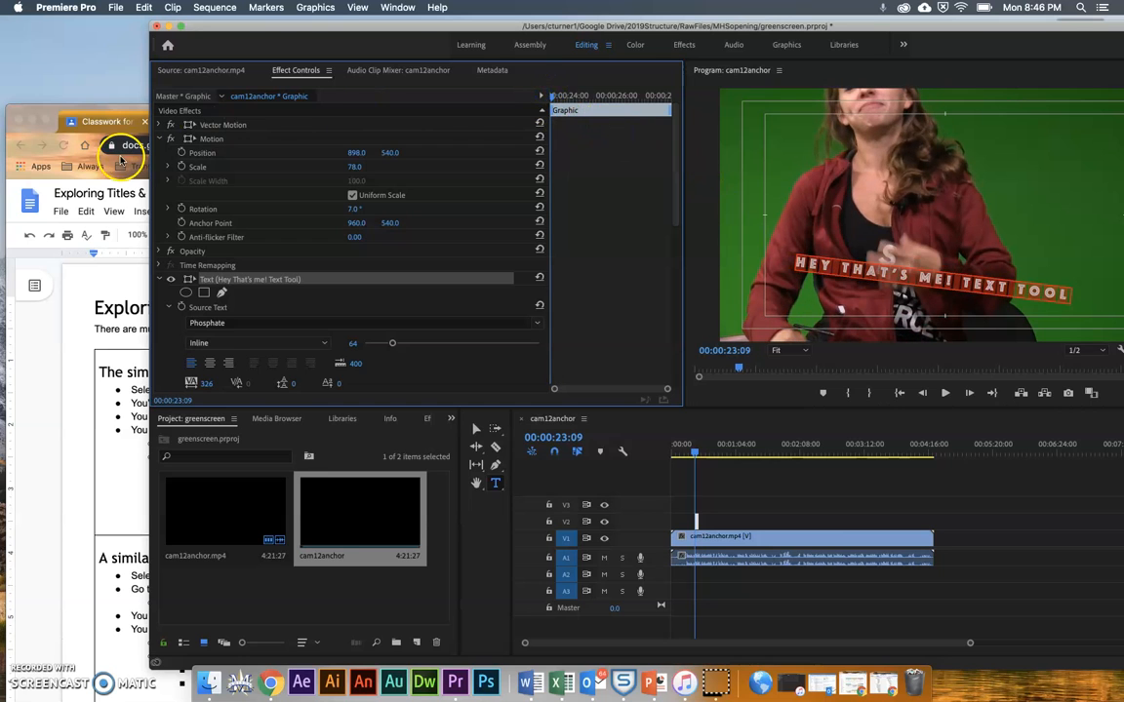
pyautogui.click(181, 211)
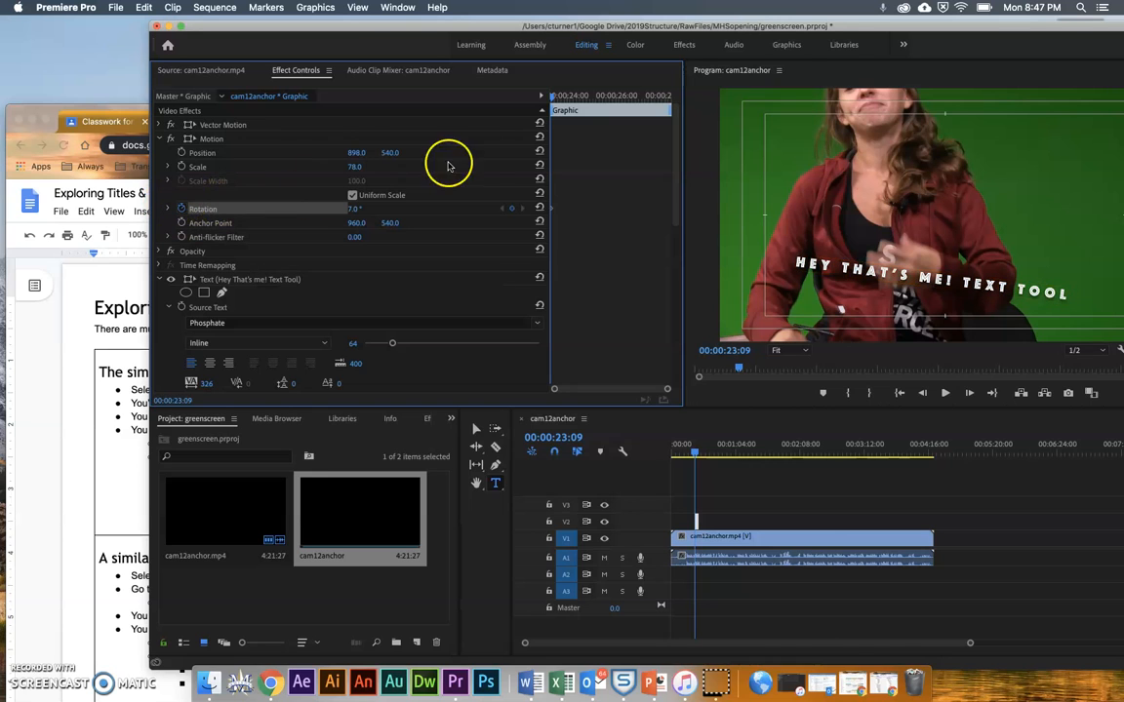
# Add a second rotation keyframe at 00:00:25:14 and set the title's rotation there to -45°
pyautogui.moveTo(554, 100); pyautogui.dragTo(603, 108)
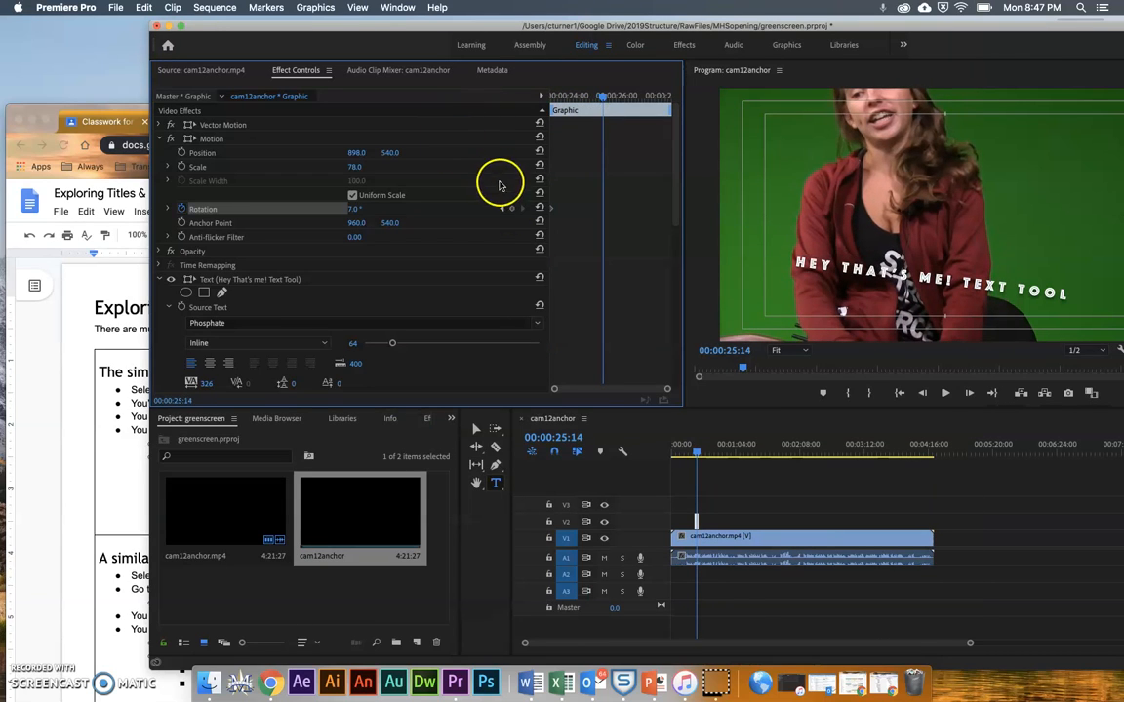
pyautogui.click(513, 210)
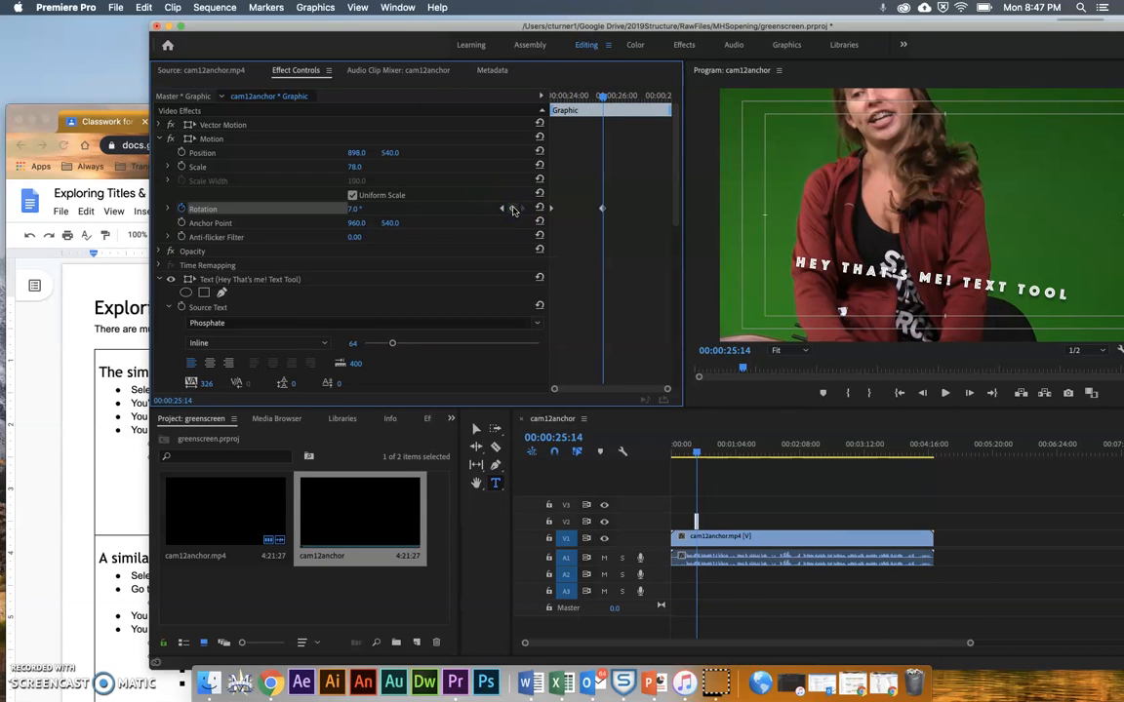
pyautogui.moveTo(355, 211)
pyautogui.mouseDown()
pyautogui.moveTo(383, 211)
pyautogui.moveTo(250, 214)
pyautogui.moveTo(355, 213)
pyautogui.mouseUp()
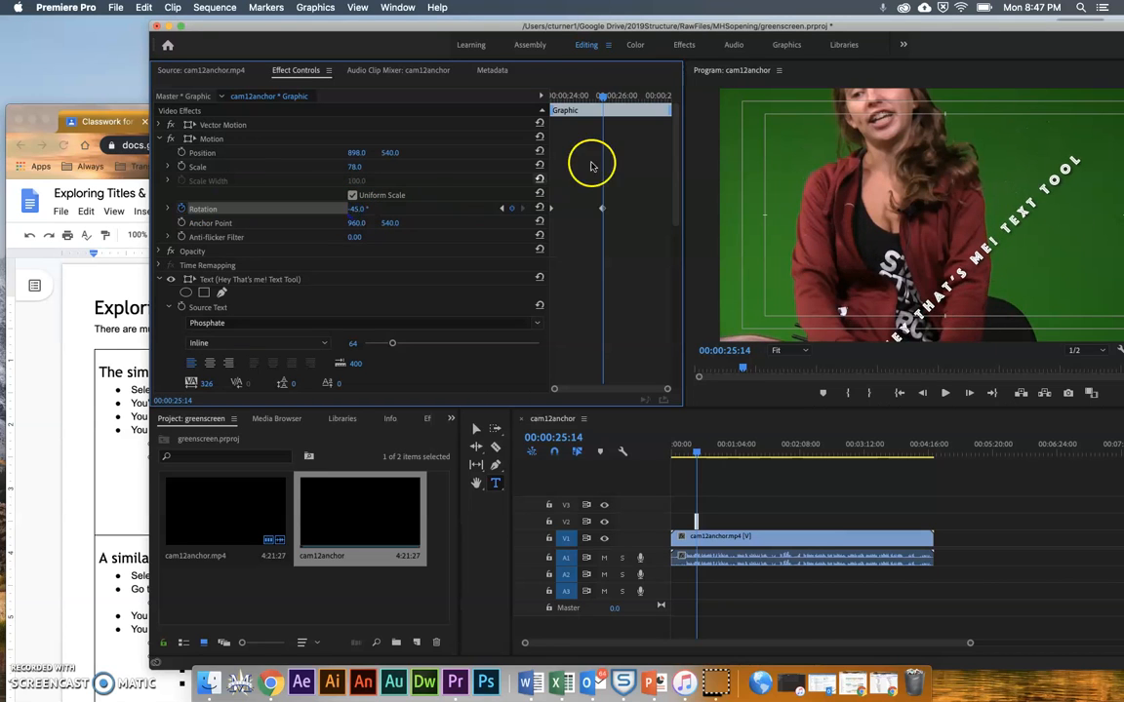
# Play the title clip from its start to preview the rotation animation
pyautogui.moveTo(603, 101); pyautogui.dragTo(536, 112)
pyautogui.press('space')
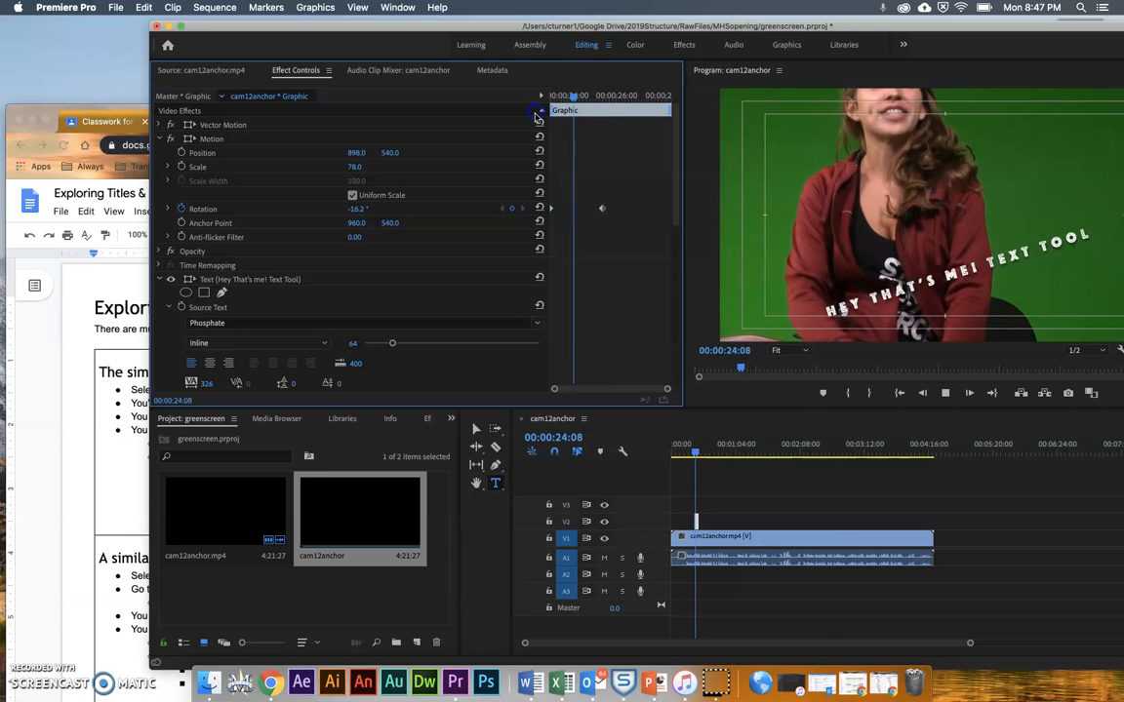
pyautogui.press('space')
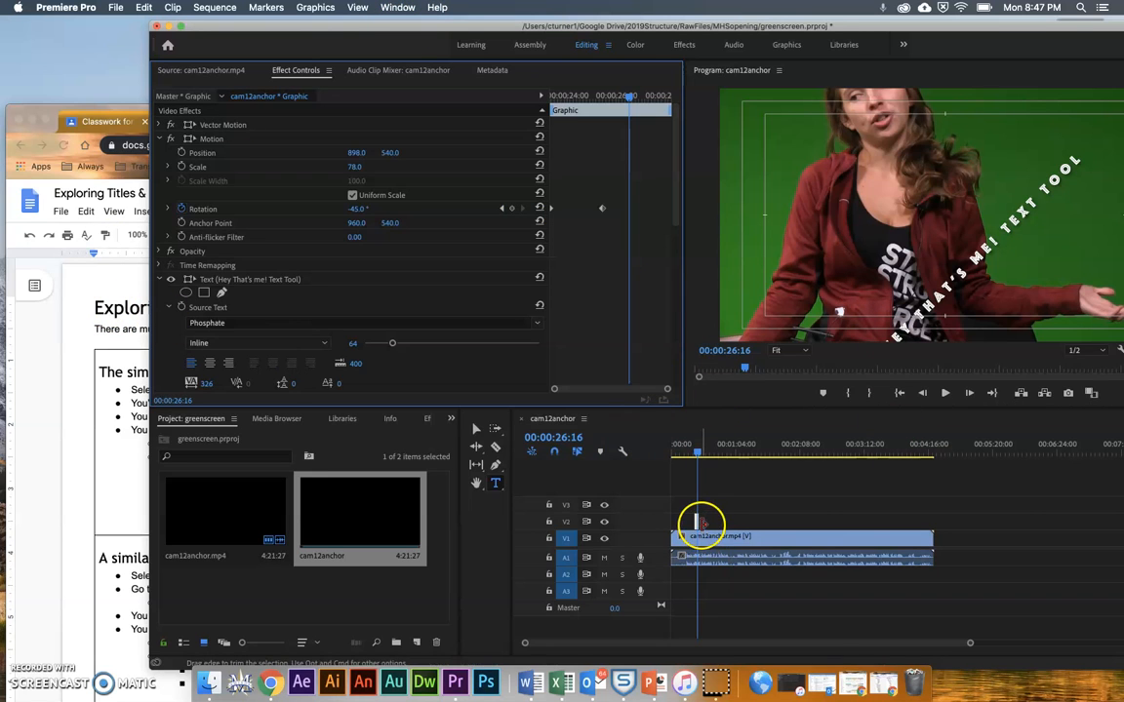
# Lengthen the title clip on V2 and place the playhead just past its end at 00:00:47:08
pyautogui.moveTo(698, 522); pyautogui.dragTo(713, 523)
pyautogui.moveTo(698, 456); pyautogui.dragTo(721, 456)
# Switch to the Exploring Titles & Lower 3rds document in Chrome and read the section on making a new text layer
pyautogui.click(102, 353)
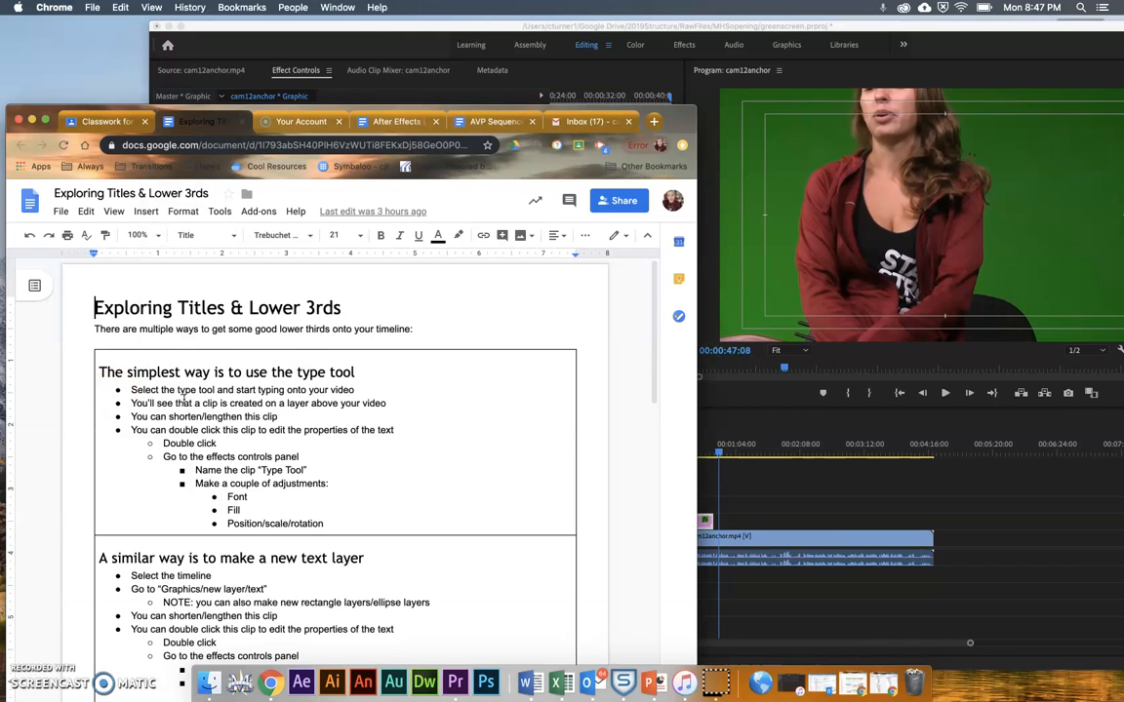
pyautogui.moveTo(635, 331); pyautogui.dragTo(644, 419)
pyautogui.click(732, 492)
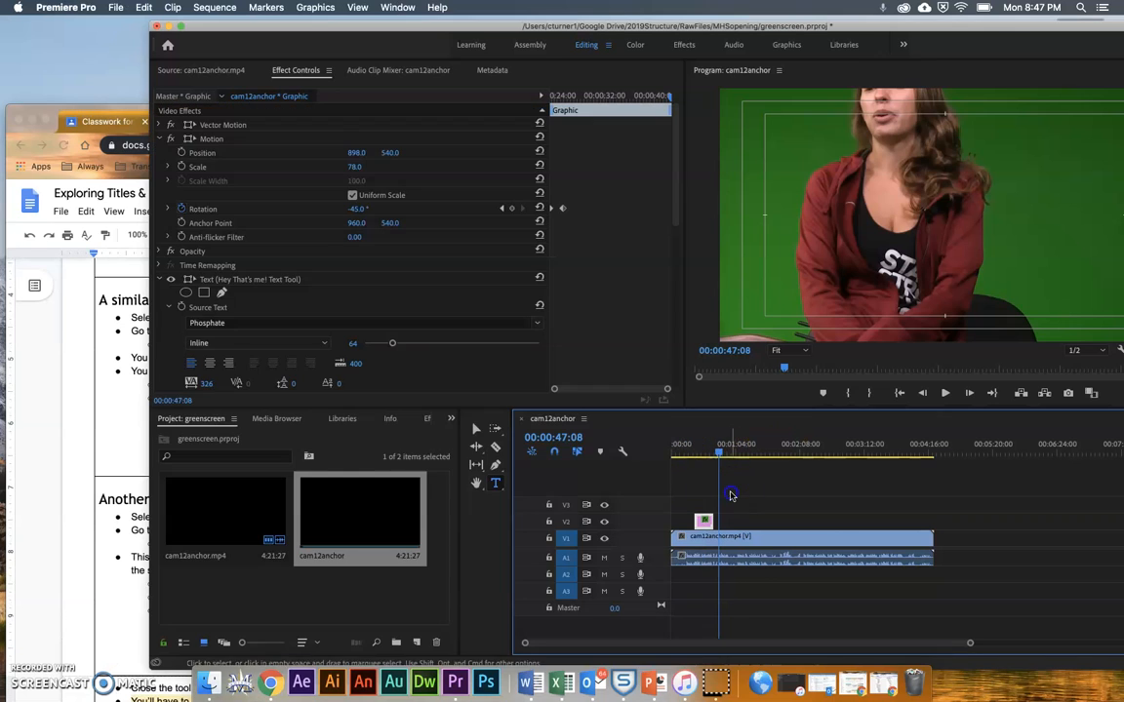
pyautogui.click(85, 215)
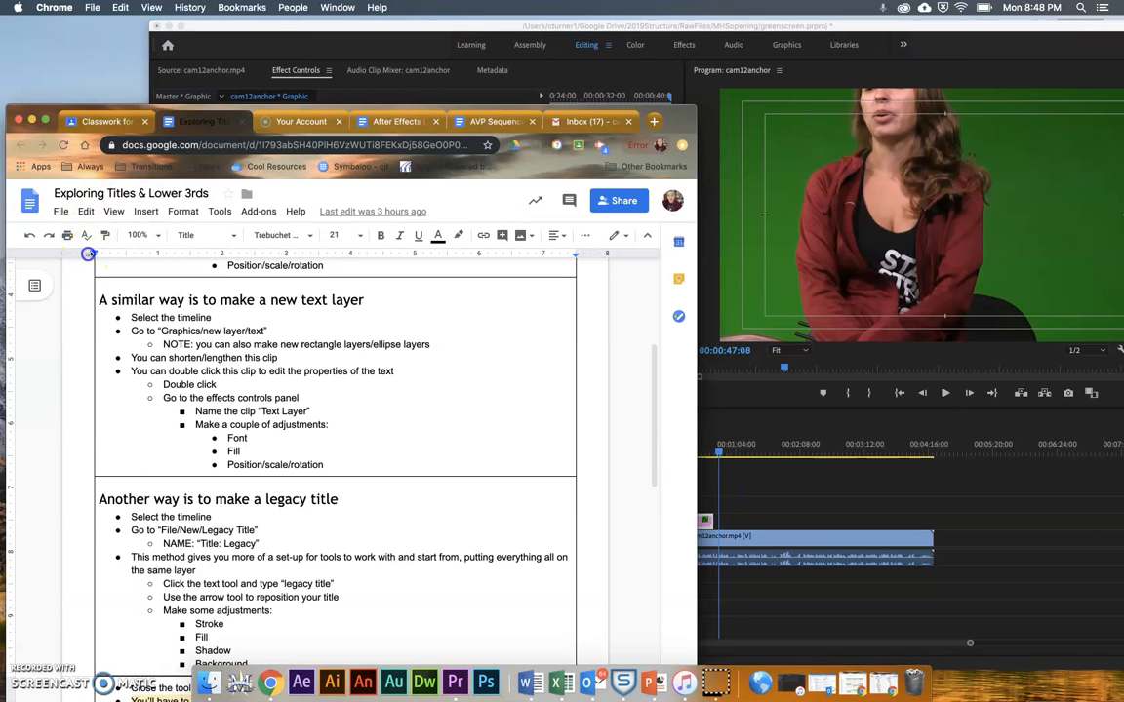
# Switch back to Premiere Pro and try to add a new text layer at the playhead
pyautogui.click(520, 29)
pyautogui.click(312, 7)
pyautogui.moveTo(426, 57)
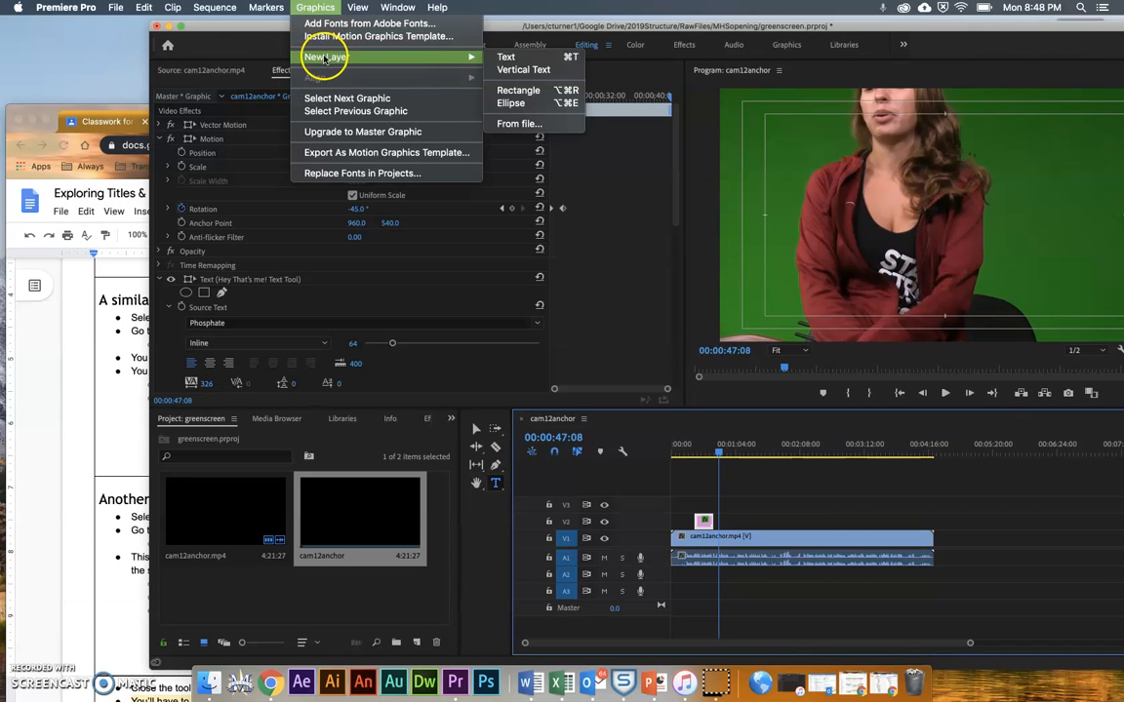
pyautogui.click(512, 60)
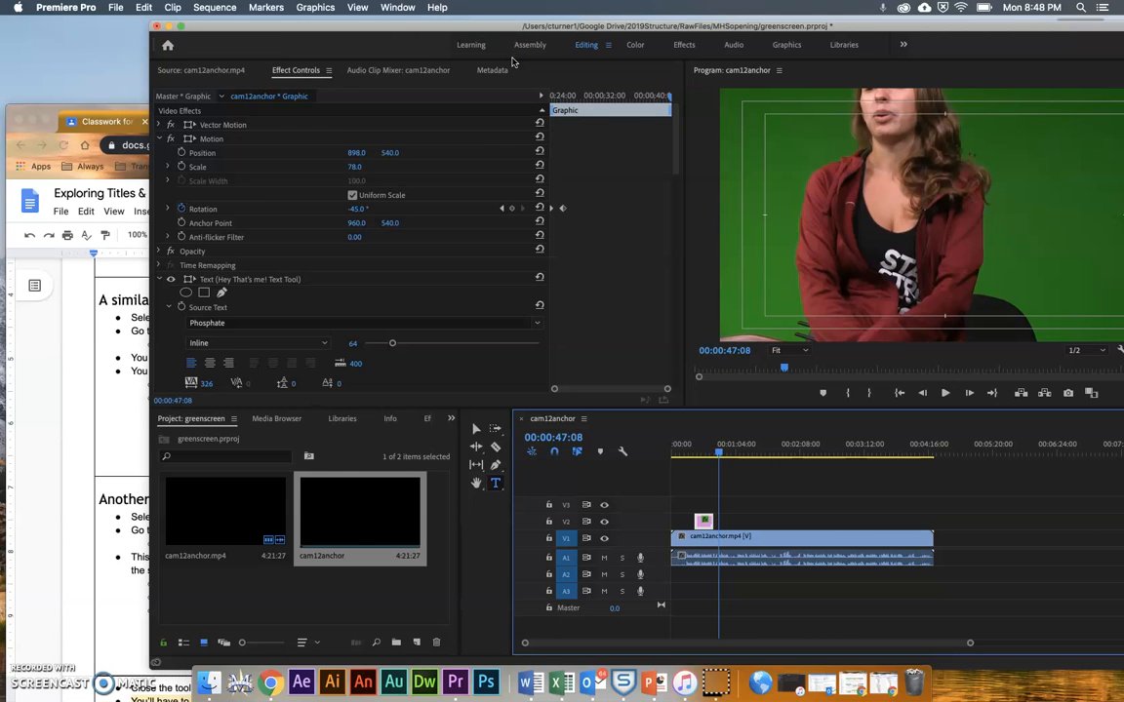
# Check whether new graphic layers are available while the source monitor is active
pyautogui.click(216, 71)
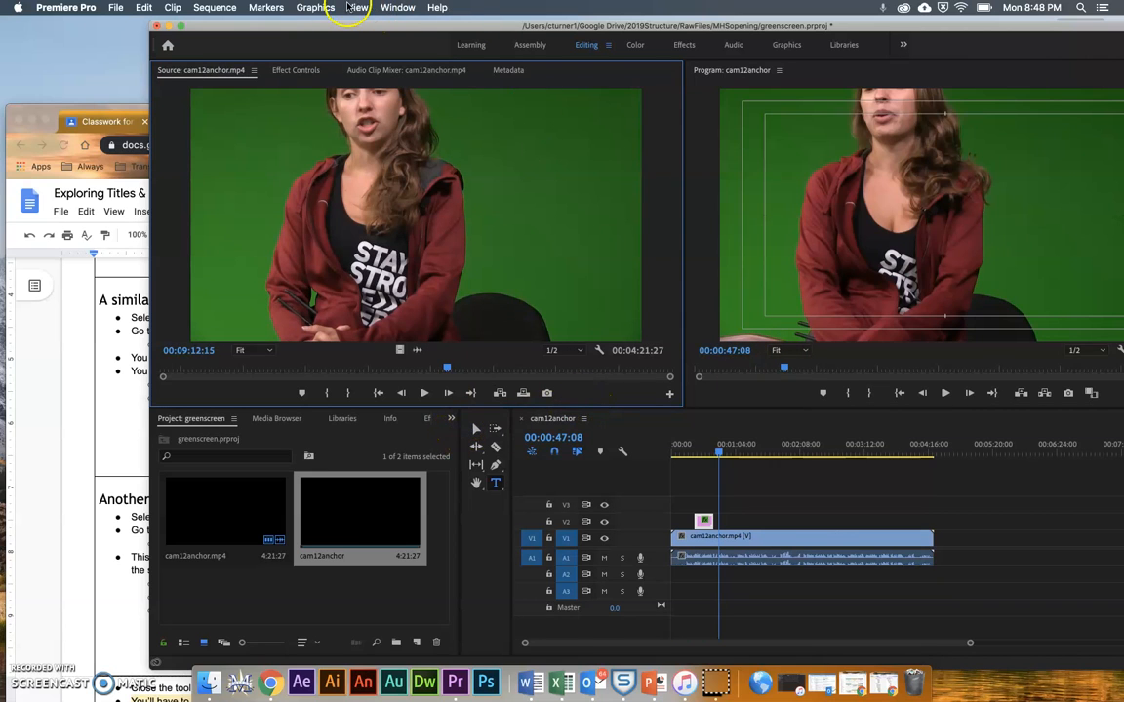
pyautogui.click(317, 8)
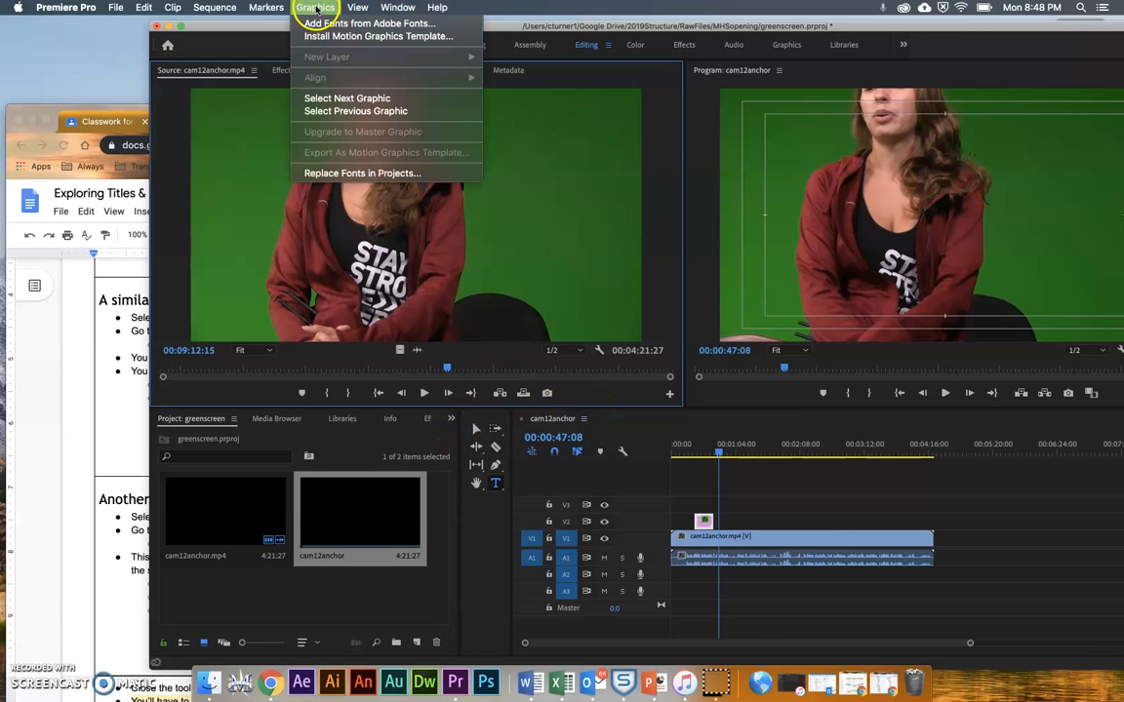
pyautogui.click(315, 7)
# Deselect the title clip, keep the timeline active, and add a new text layer at 00:00:47:08
pyautogui.click(724, 515)
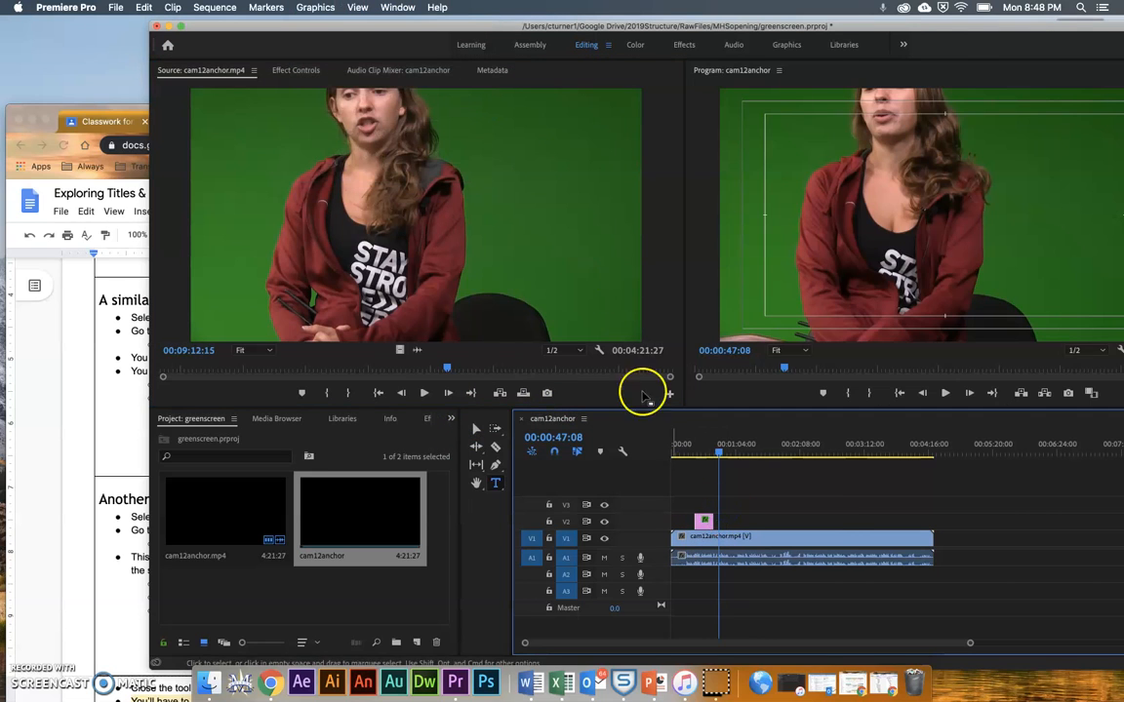
pyautogui.click(328, 7)
pyautogui.moveTo(338, 56)
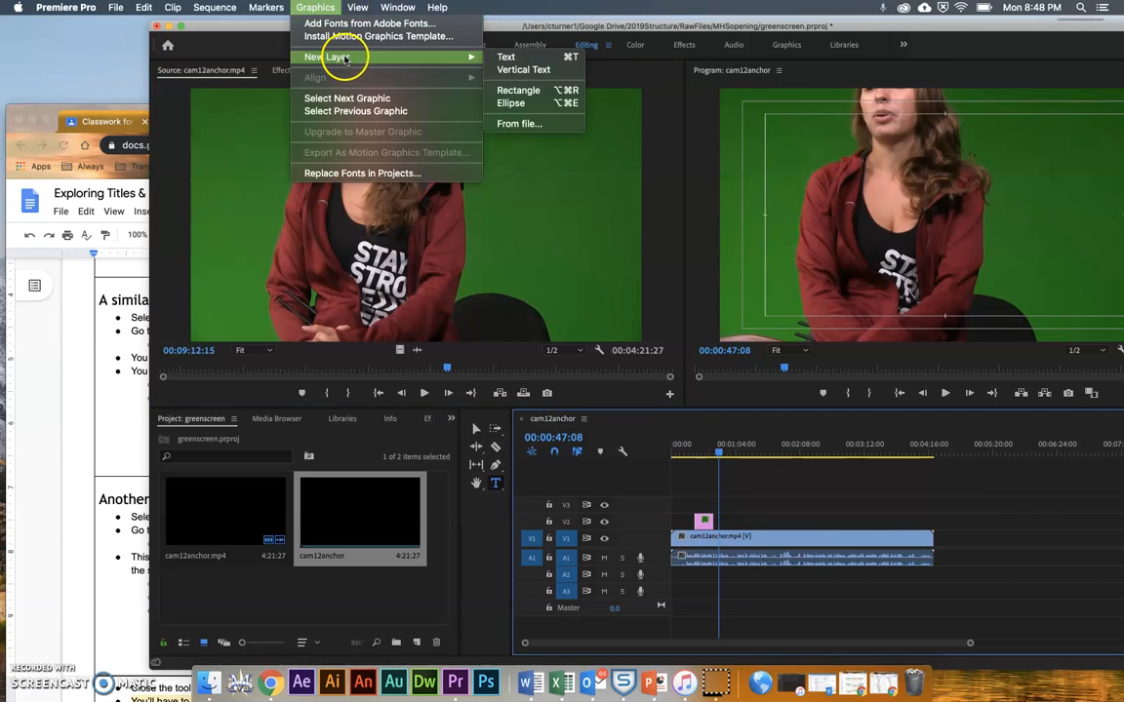
pyautogui.click(505, 57)
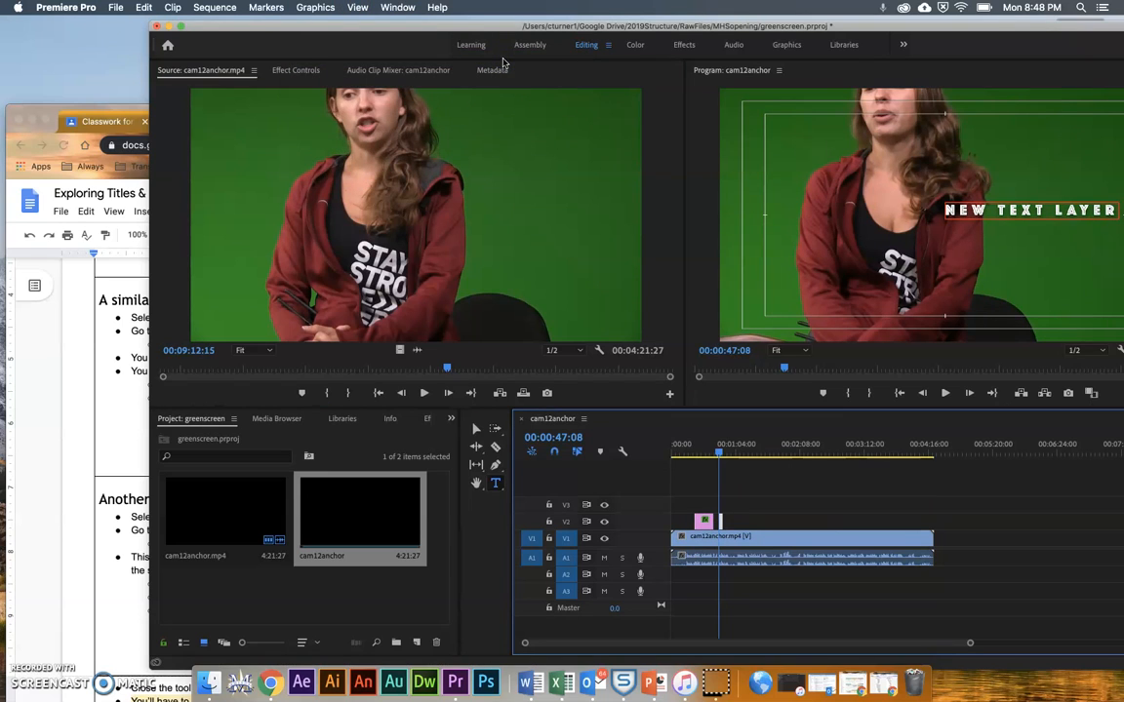
# Lengthen the new text layer's clip on V2 and place the playhead within it at 00:00:52:17
pyautogui.click(967, 214)
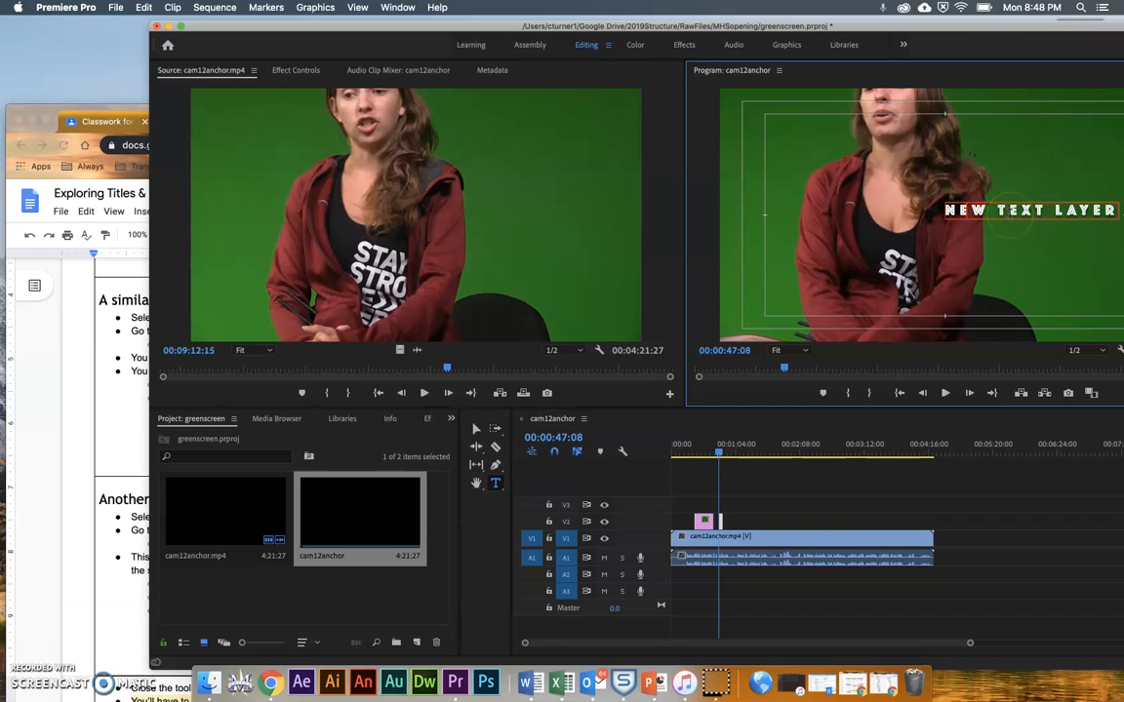
pyautogui.click(726, 520)
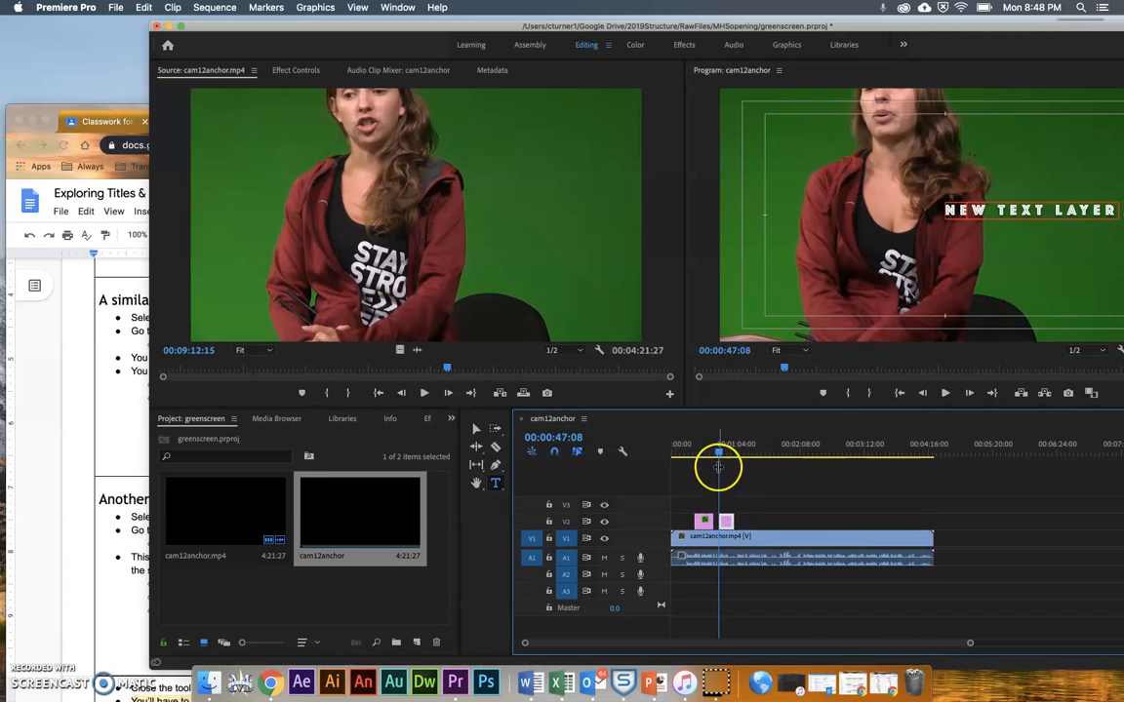
pyautogui.moveTo(719, 451); pyautogui.dragTo(723, 452)
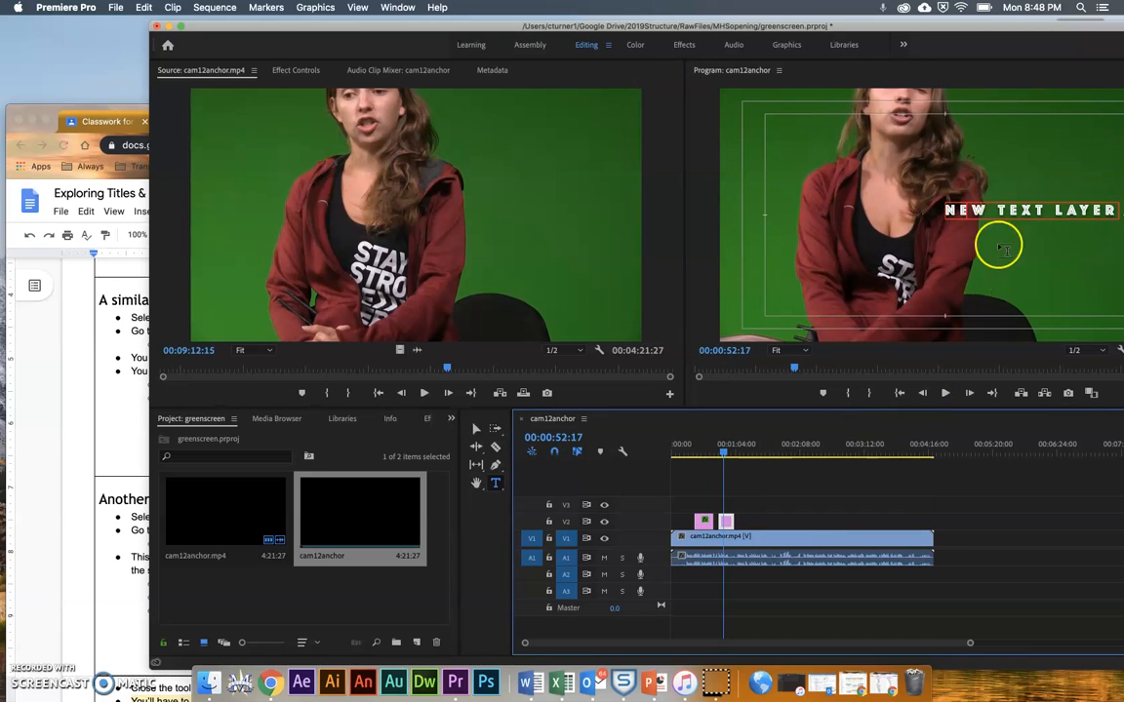
# Set the new text layer's font to Silom Regular and its tab width to 444
pyautogui.click(295, 71)
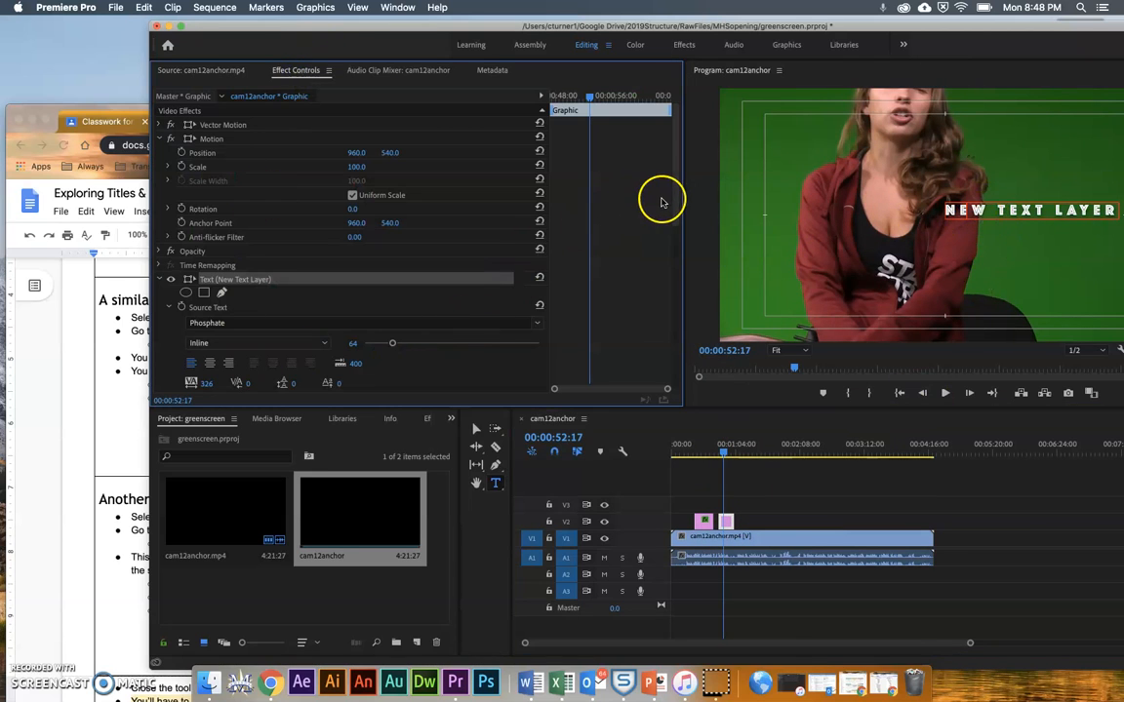
pyautogui.moveTo(672, 206); pyautogui.dragTo(667, 276)
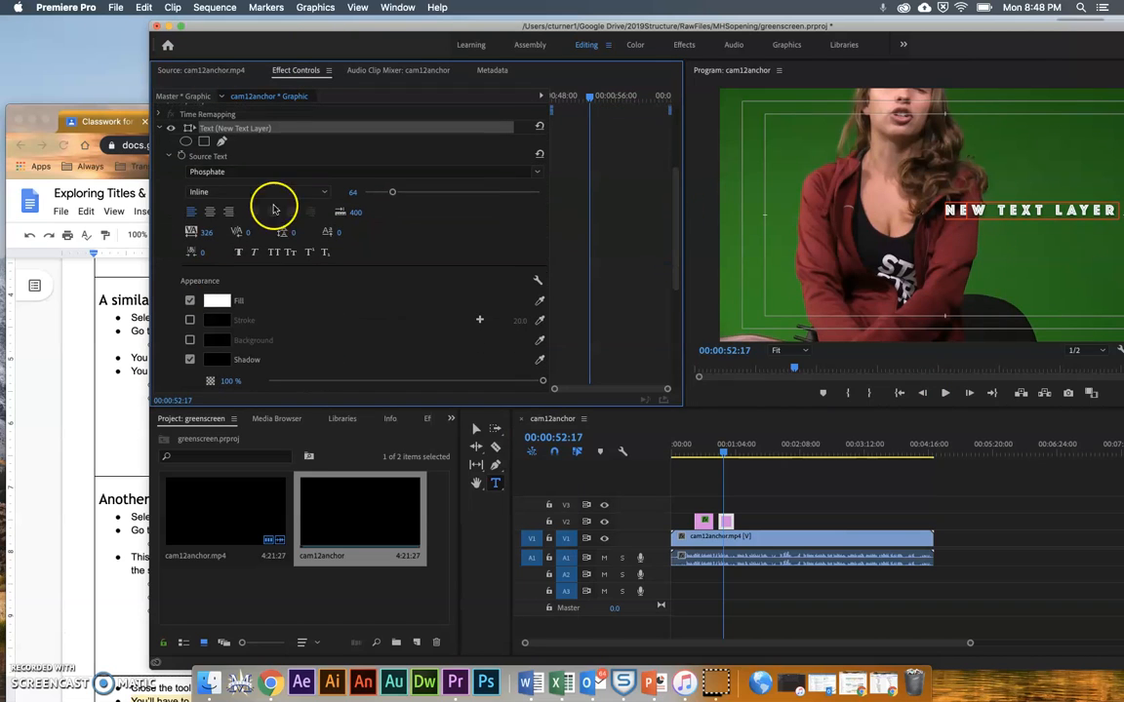
pyautogui.click(217, 192)
pyautogui.click(212, 220)
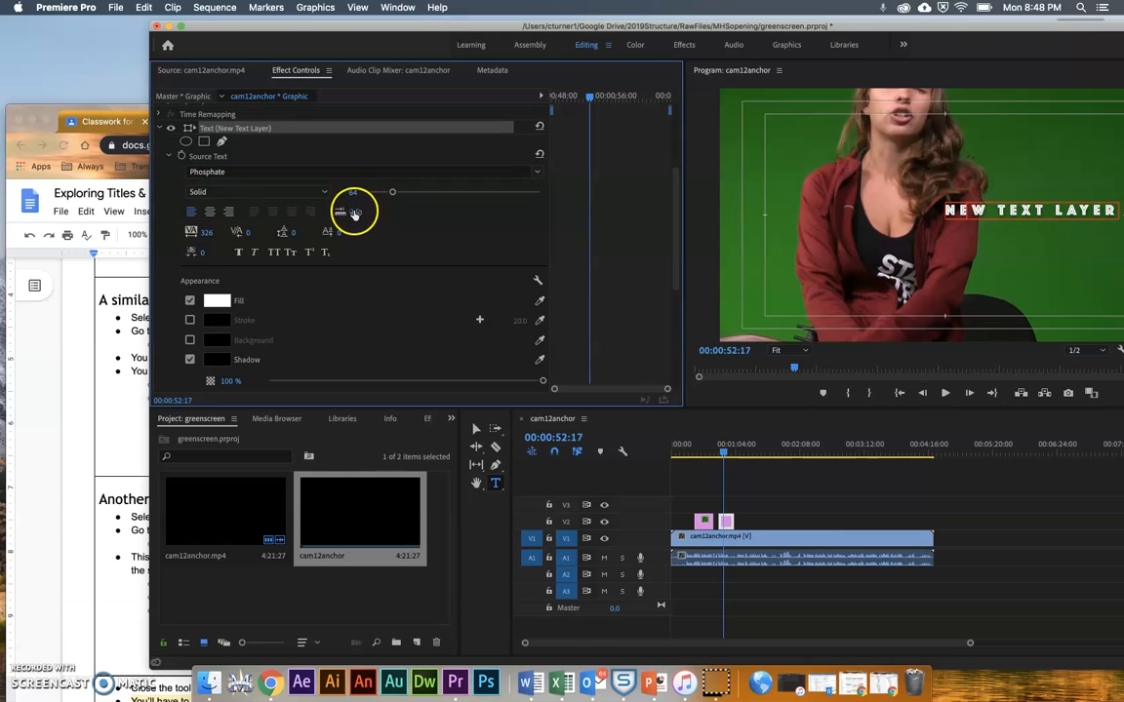
pyautogui.click(288, 192)
pyautogui.click(288, 191)
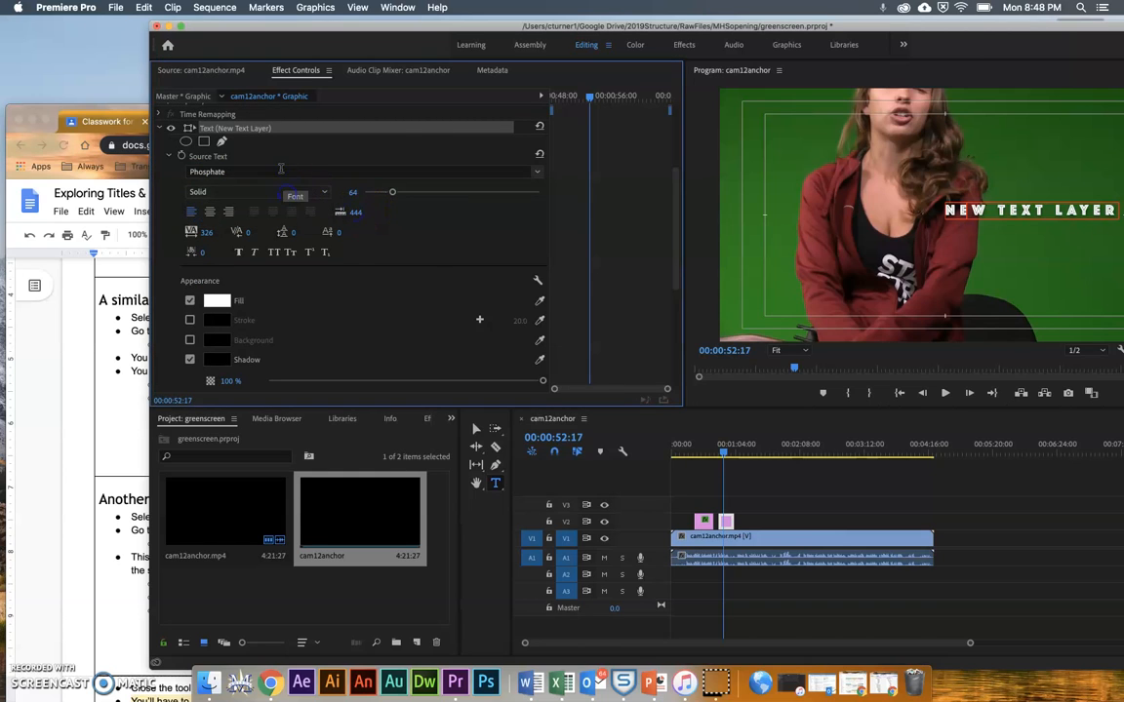
pyautogui.click(280, 171)
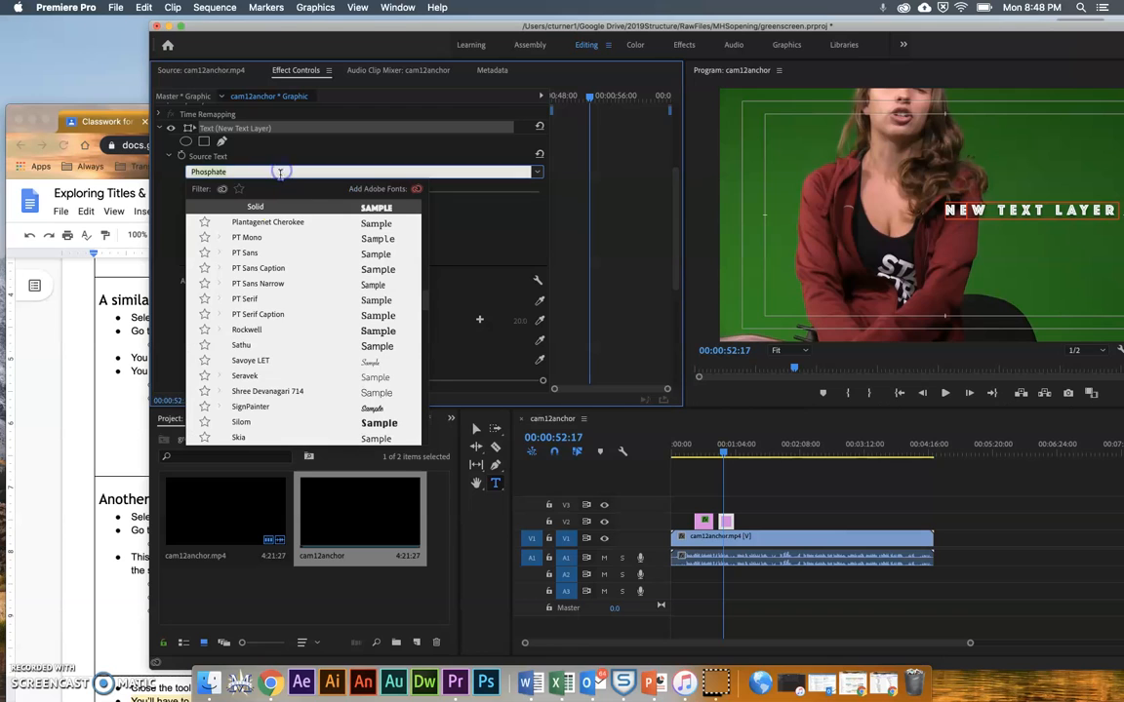
pyautogui.click(373, 423)
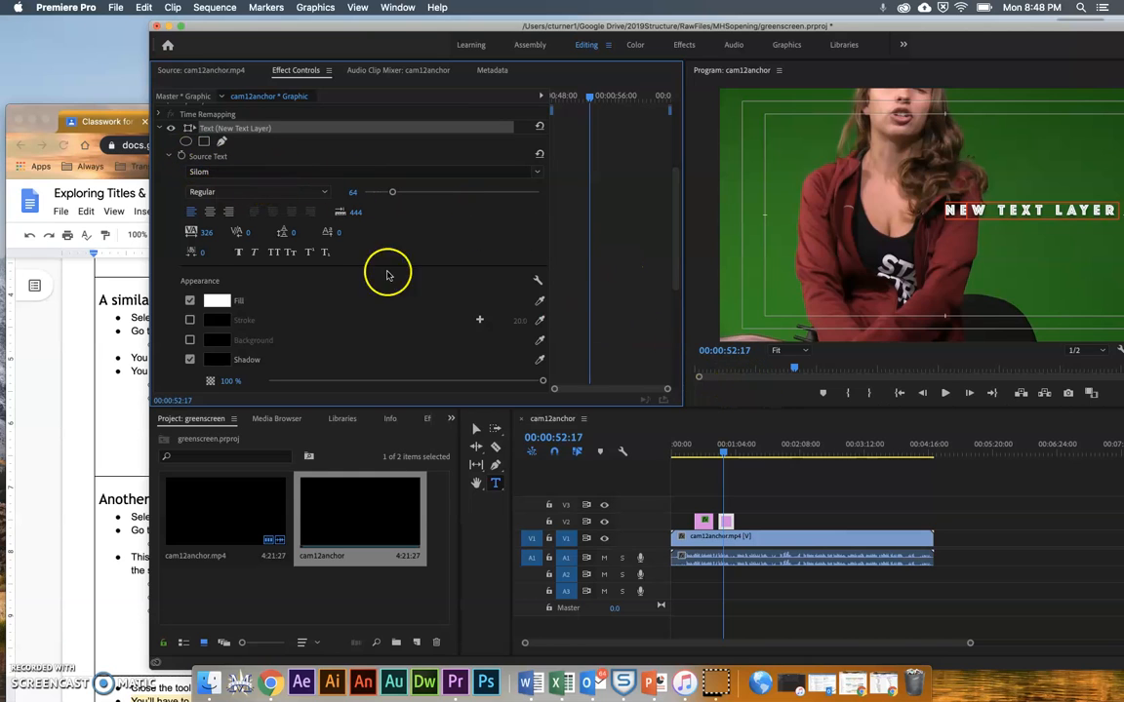
# Change the new text layer's font to PT Sans Caption Regular
pyautogui.click(219, 172)
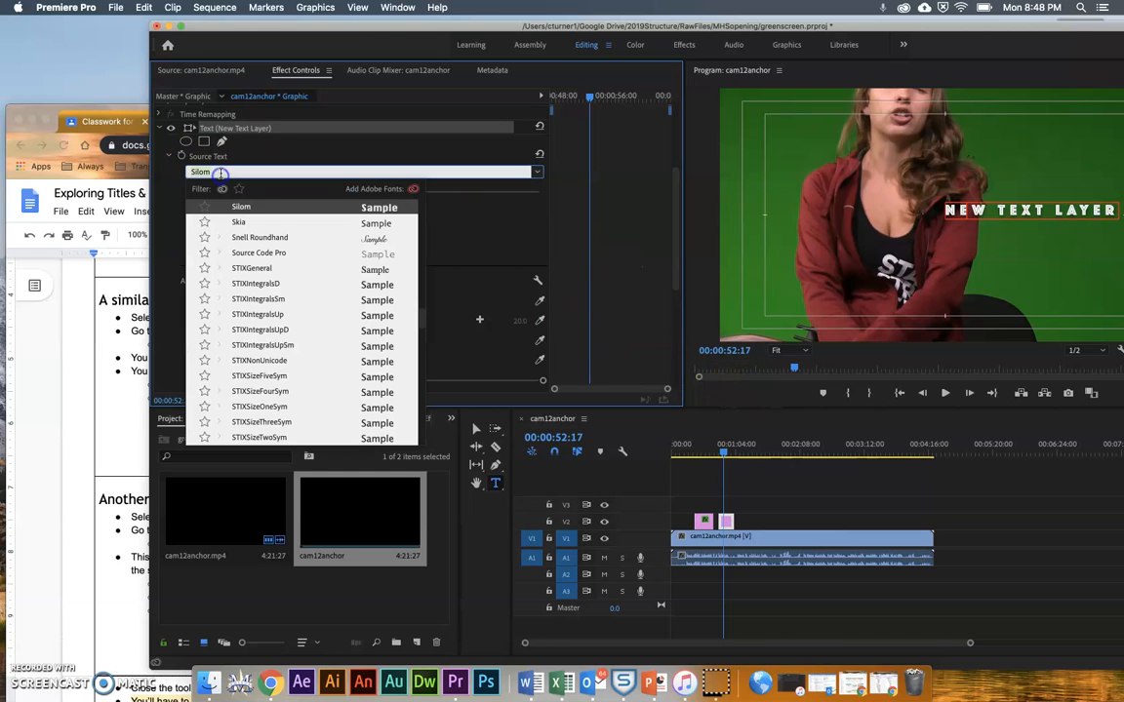
pyautogui.click(253, 254)
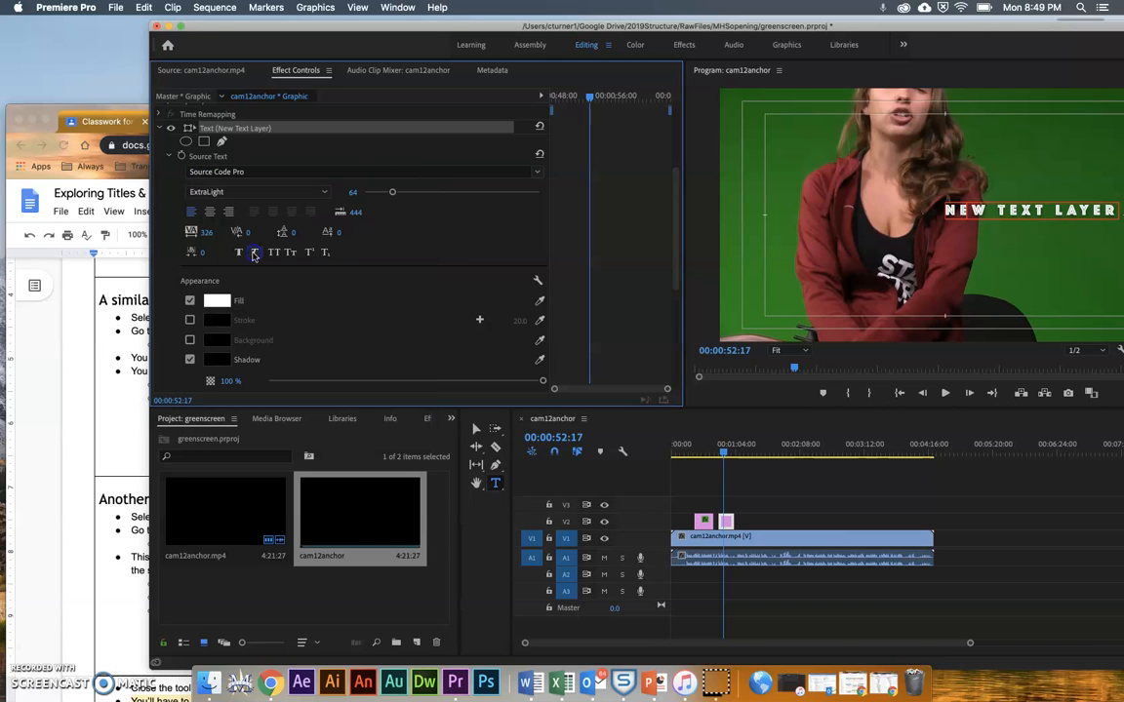
pyautogui.click(993, 210)
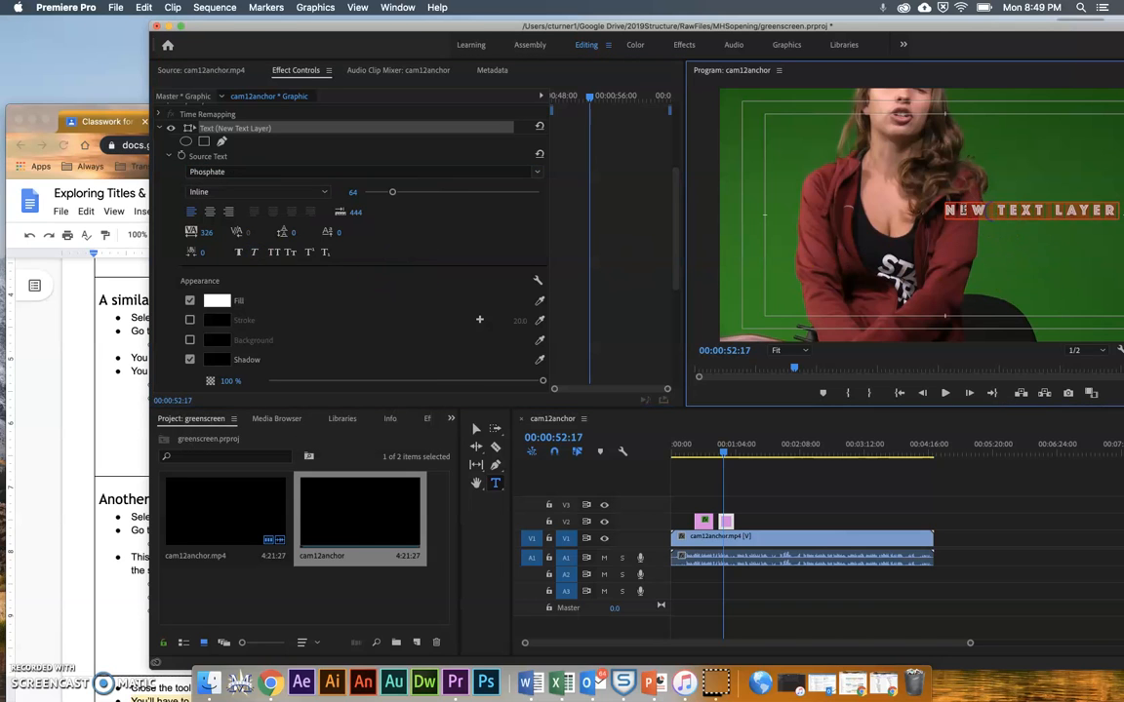
pyautogui.click(278, 172)
pyautogui.click(371, 285)
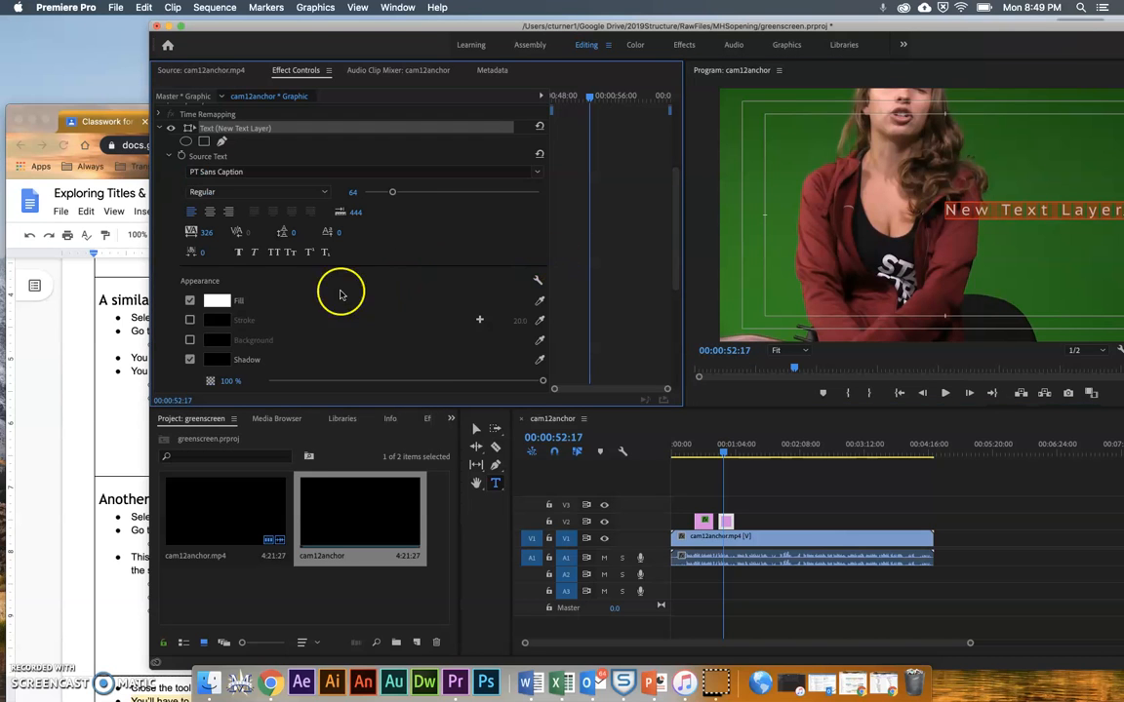
# Set the new text layer's fill colour to red, C12525
pyautogui.click(216, 302)
pyautogui.moveTo(534, 293); pyautogui.dragTo(545, 290)
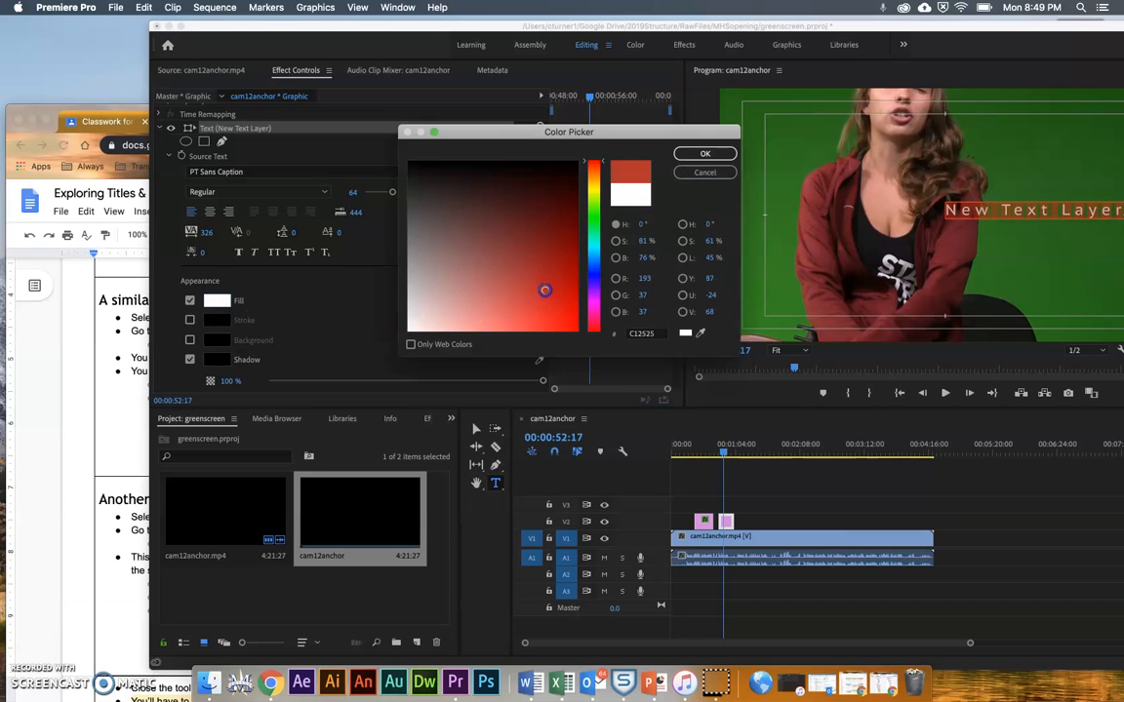
pyautogui.click(693, 155)
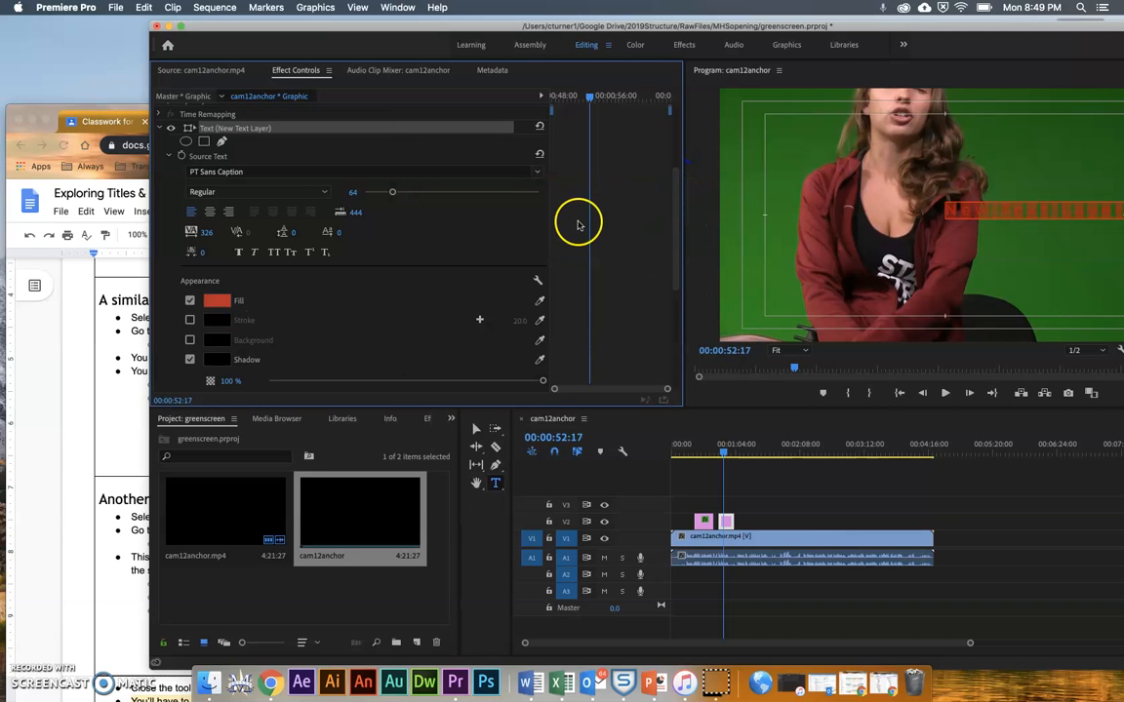
# Place the playhead at 00:00:25:29, select the first title clip on V2, and examine the effect properties of its text layers
pyautogui.moveTo(723, 452); pyautogui.dragTo(700, 454)
pyautogui.click(766, 468)
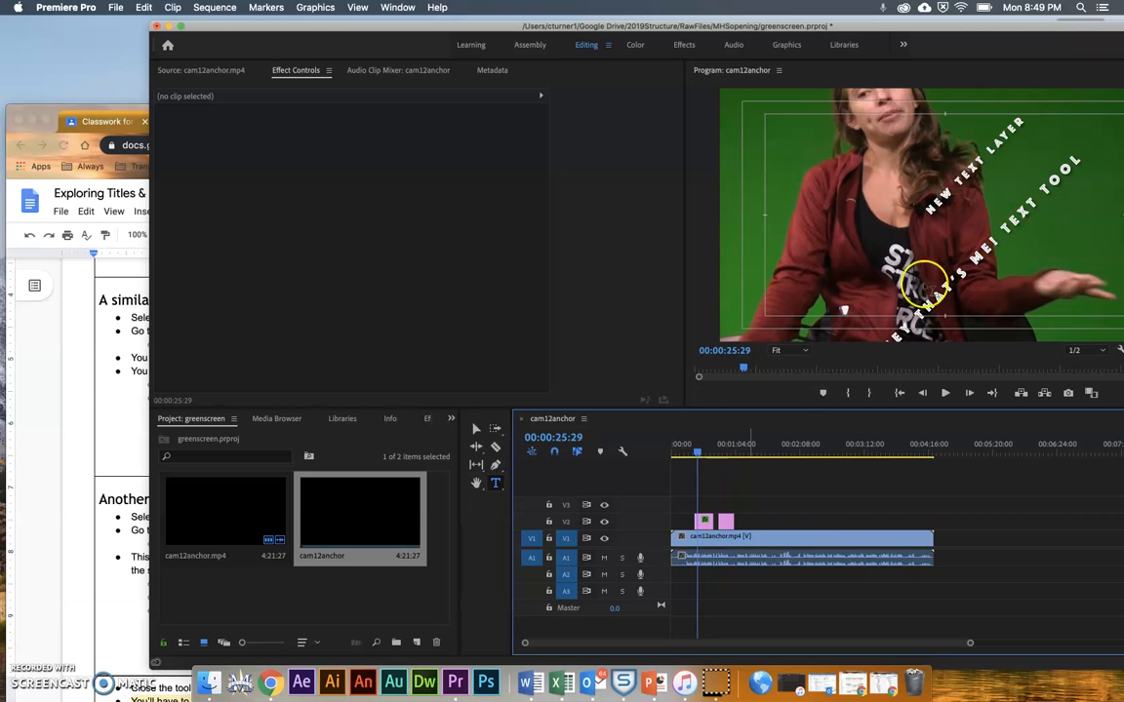
pyautogui.click(704, 522)
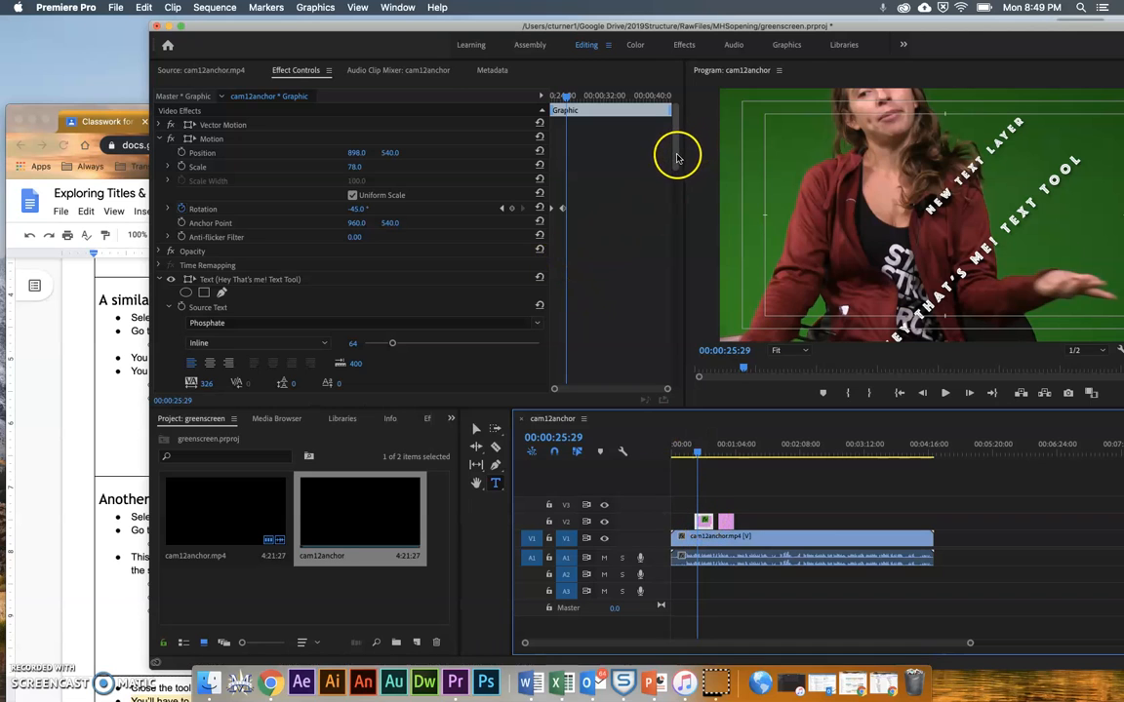
pyautogui.scroll(-10, 668, 185)
pyautogui.scroll(-10, 659, 254)
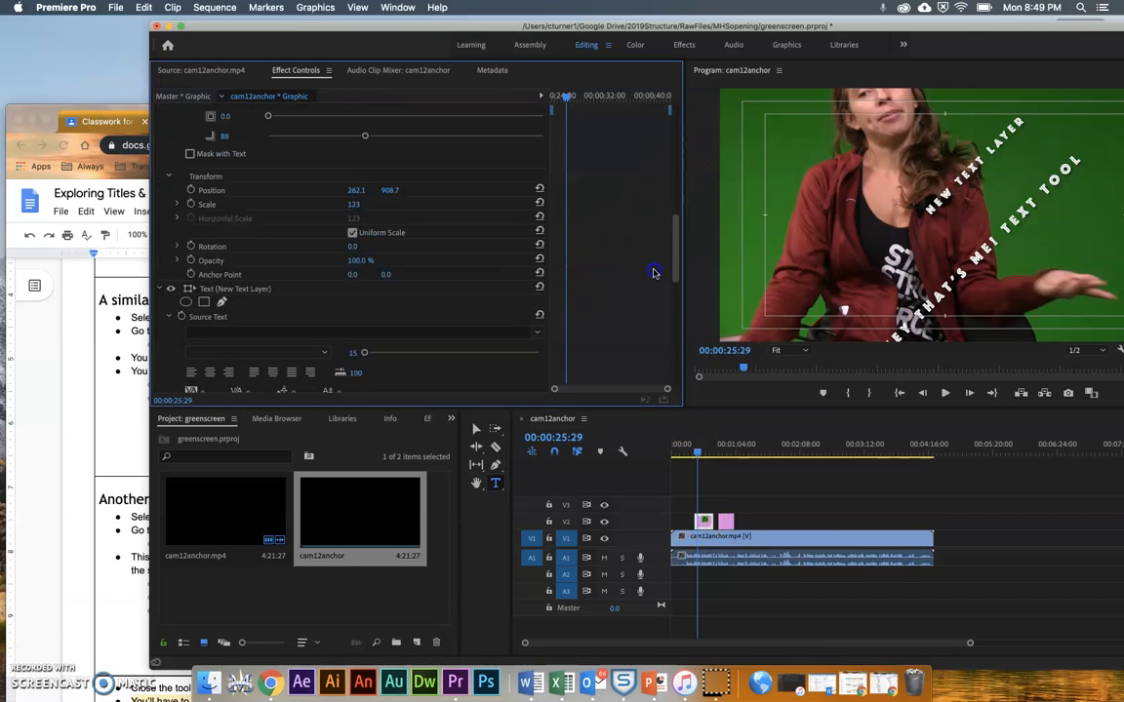
pyautogui.scroll(-3, 632, 361)
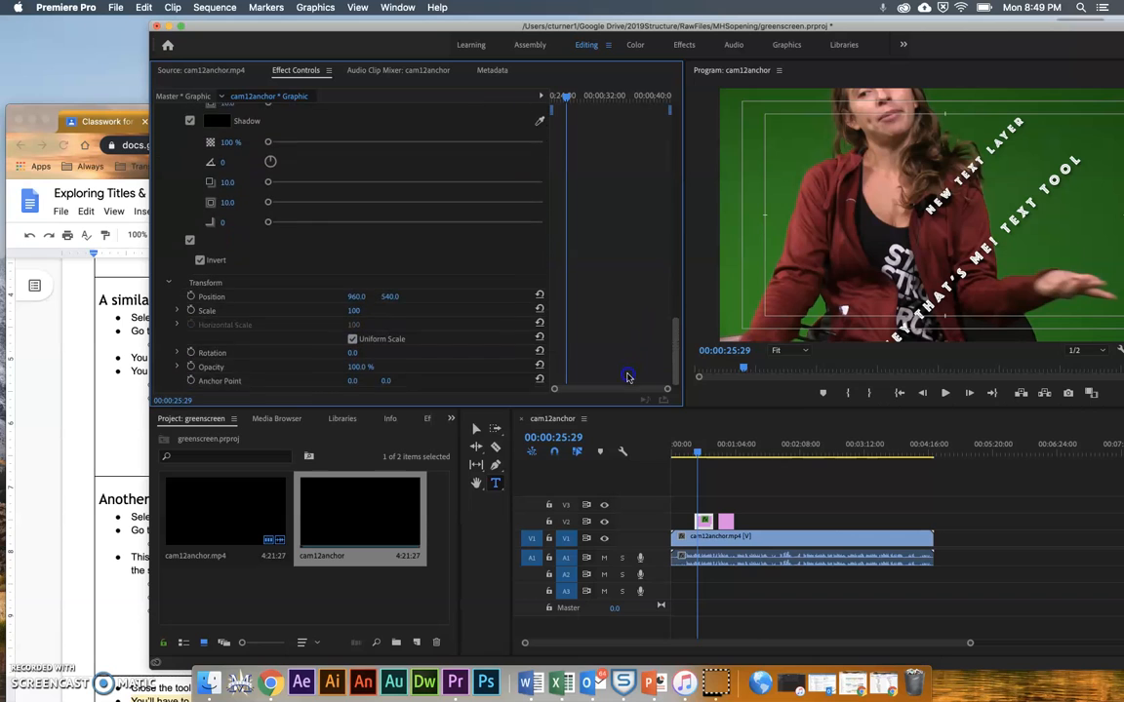
pyautogui.scroll(20, 647, 193)
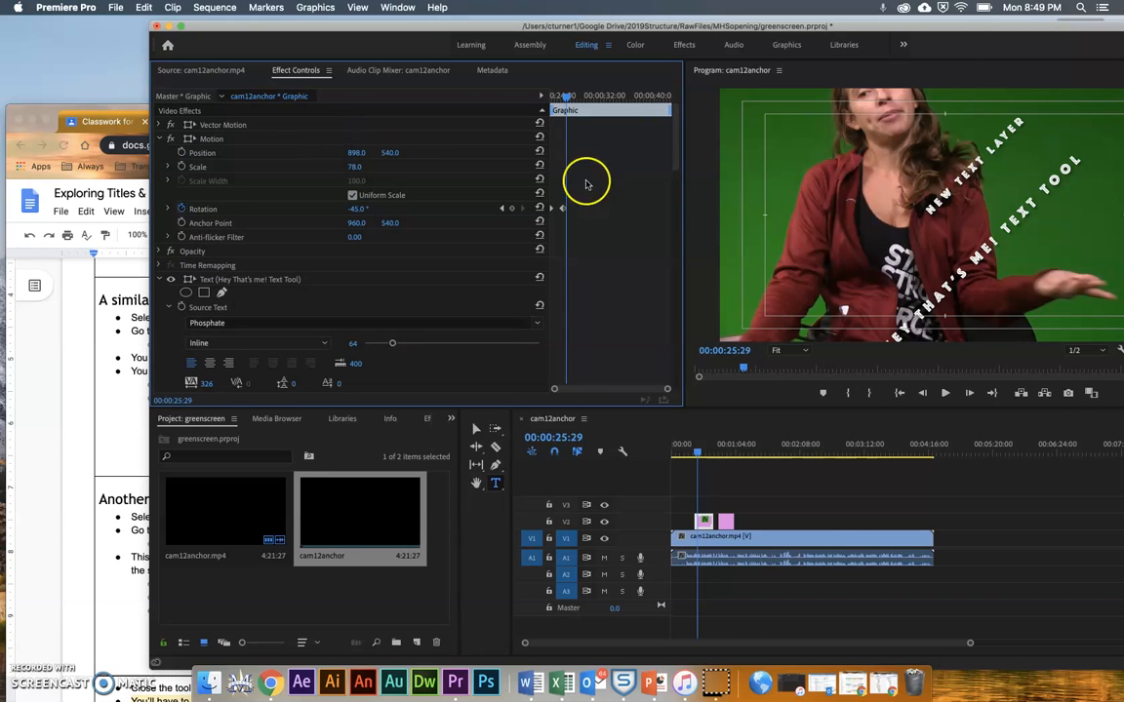
# Move the "New Text Layer" text in the first title clip down beside the diagonal "Hey That's me! Text Tool" text
pyautogui.click(476, 430)
pyautogui.click(925, 213)
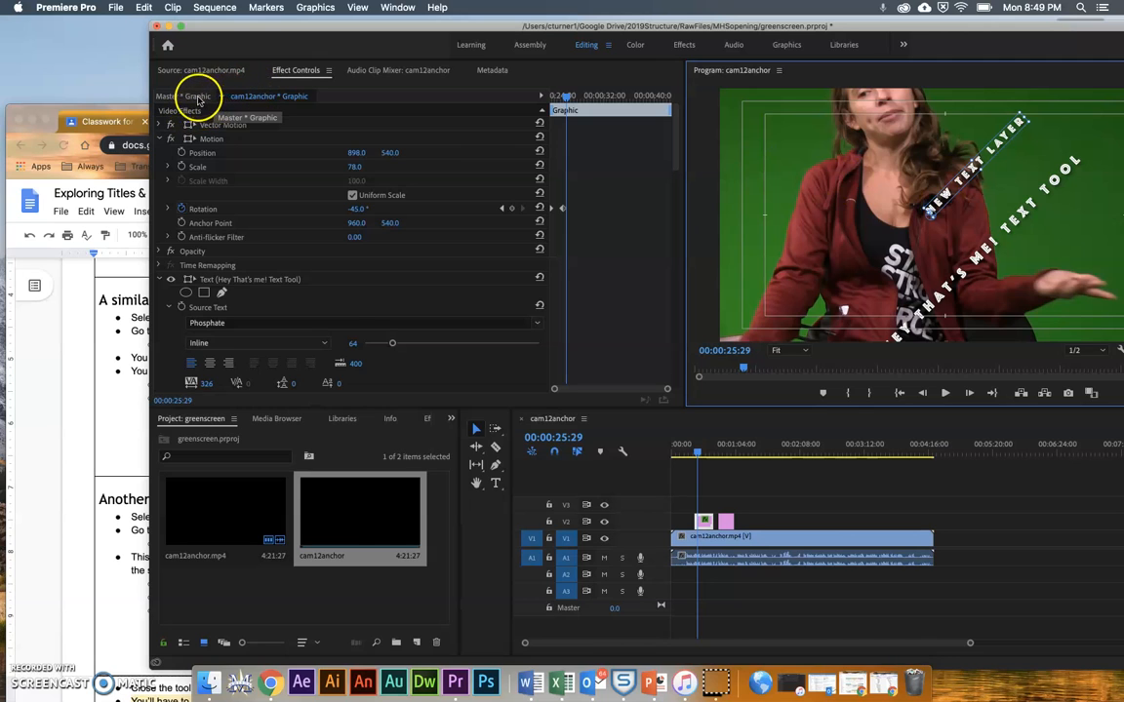
pyautogui.moveTo(942, 207); pyautogui.dragTo(882, 312)
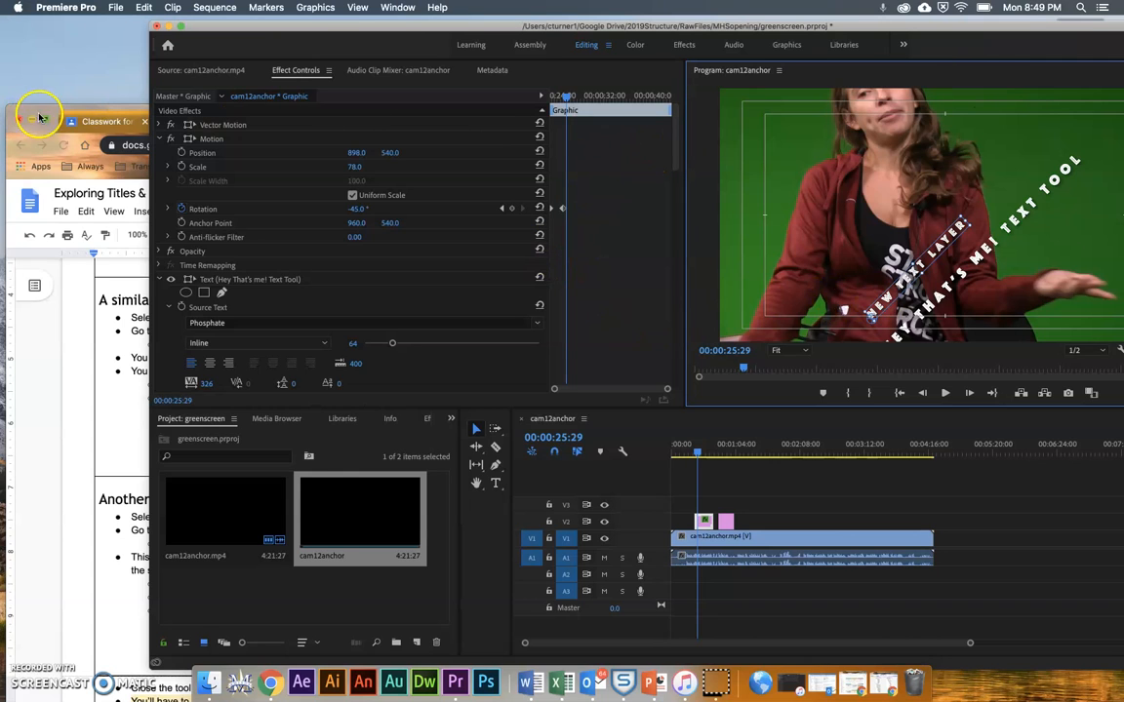
# Collapse the first title clip's other effect groups and delete its "New Text Layer" text layer
pyautogui.click(168, 125)
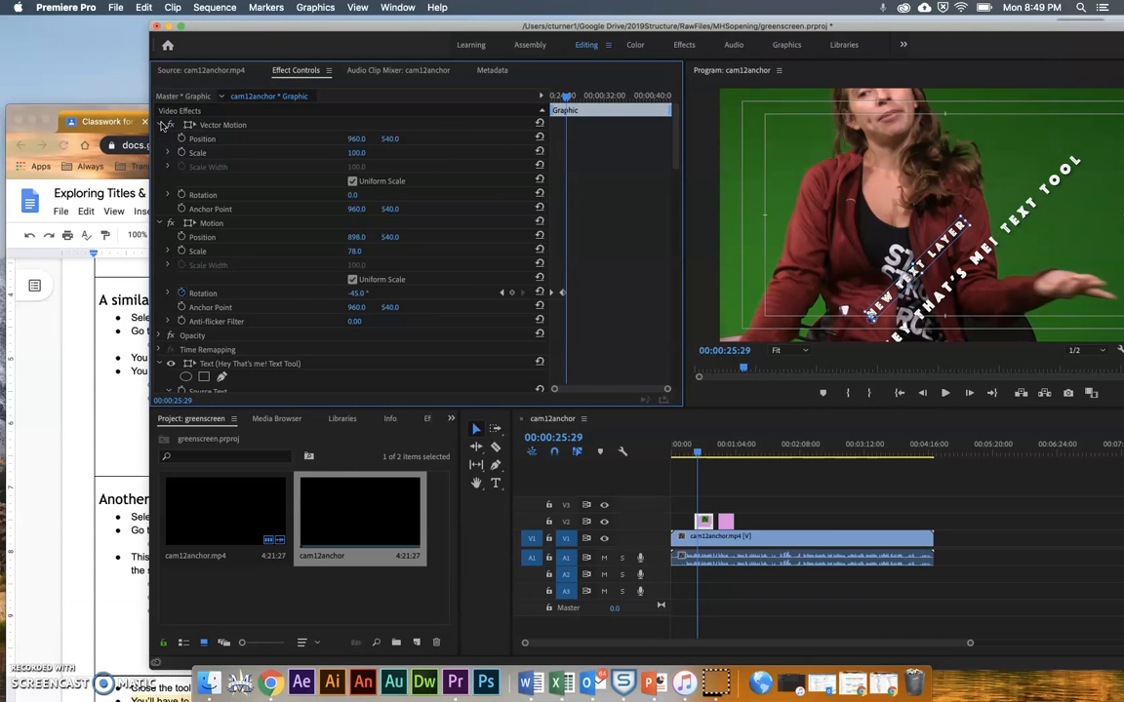
pyautogui.click(162, 125)
pyautogui.click(161, 139)
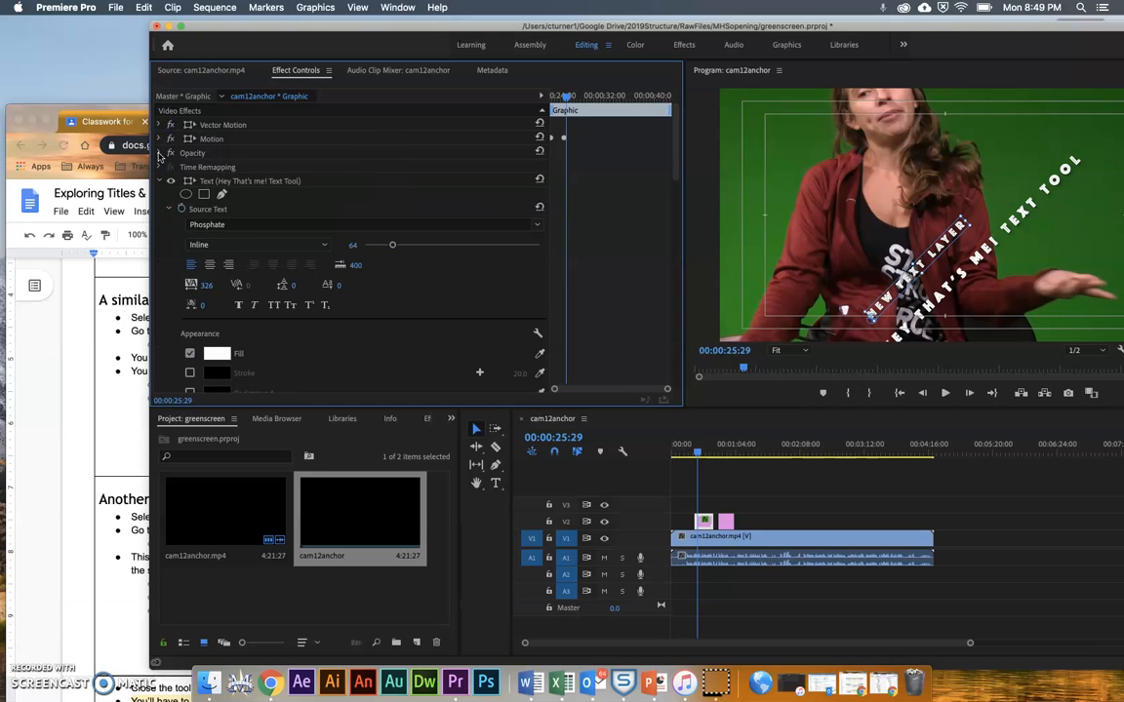
pyautogui.click(158, 183)
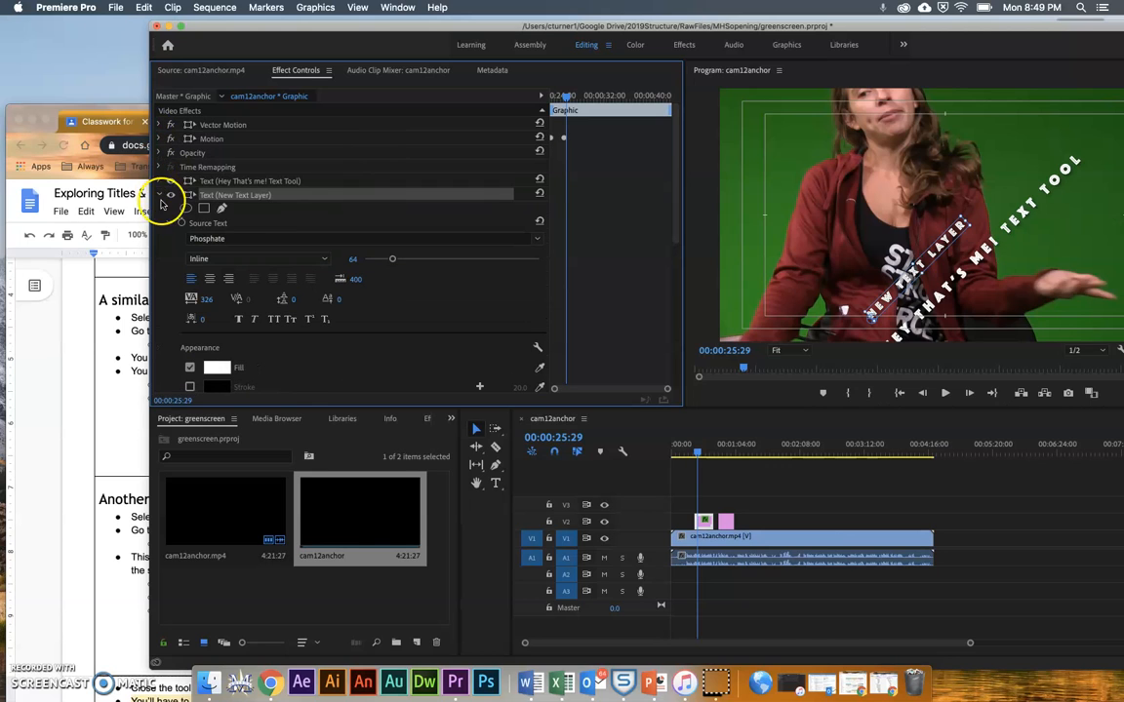
pyautogui.click(241, 202)
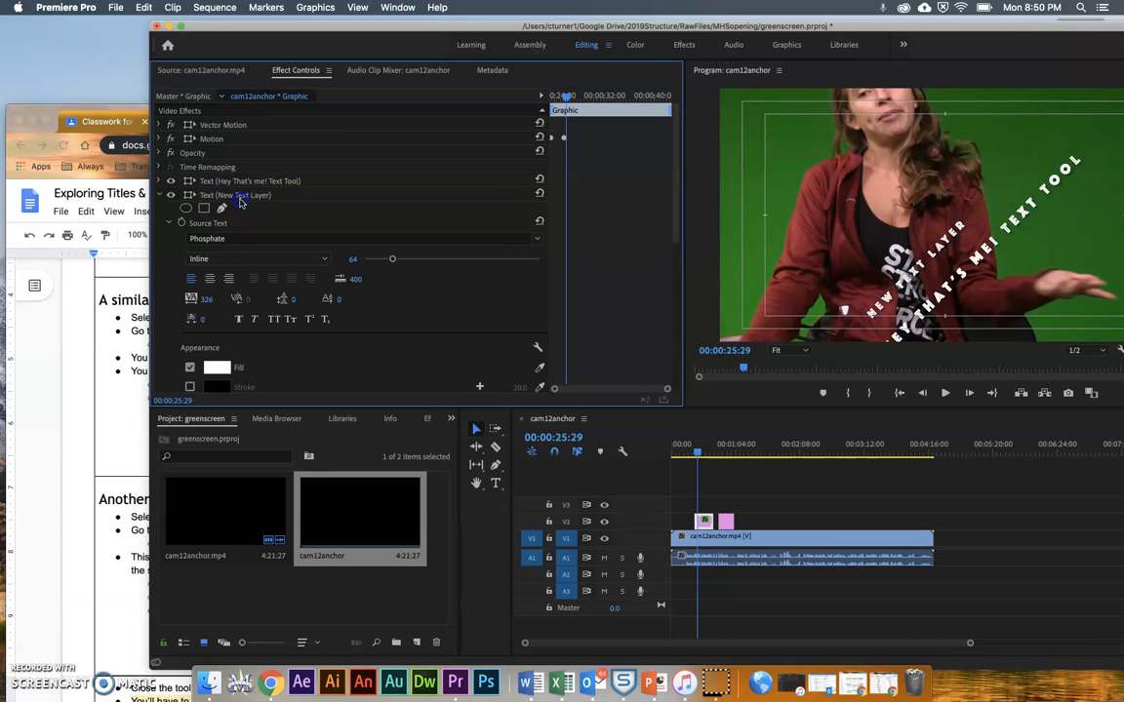
pyautogui.click(241, 200)
pyautogui.press('Delete')
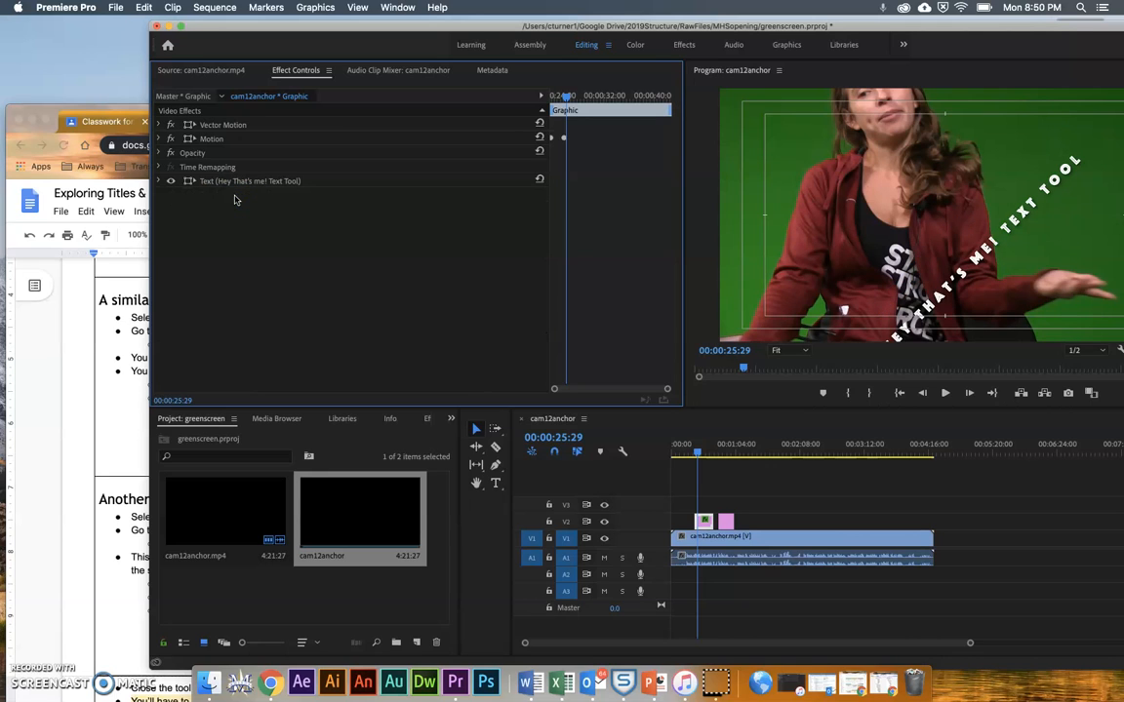
# Scrub through the first title's rotation animation, and move the playhead past the title clips to 00:01:14:16
pyautogui.click(570, 99)
pyautogui.moveTo(571, 100)
pyautogui.mouseDown()
pyautogui.moveTo(622, 100)
pyautogui.moveTo(561, 99)
pyautogui.mouseUp()
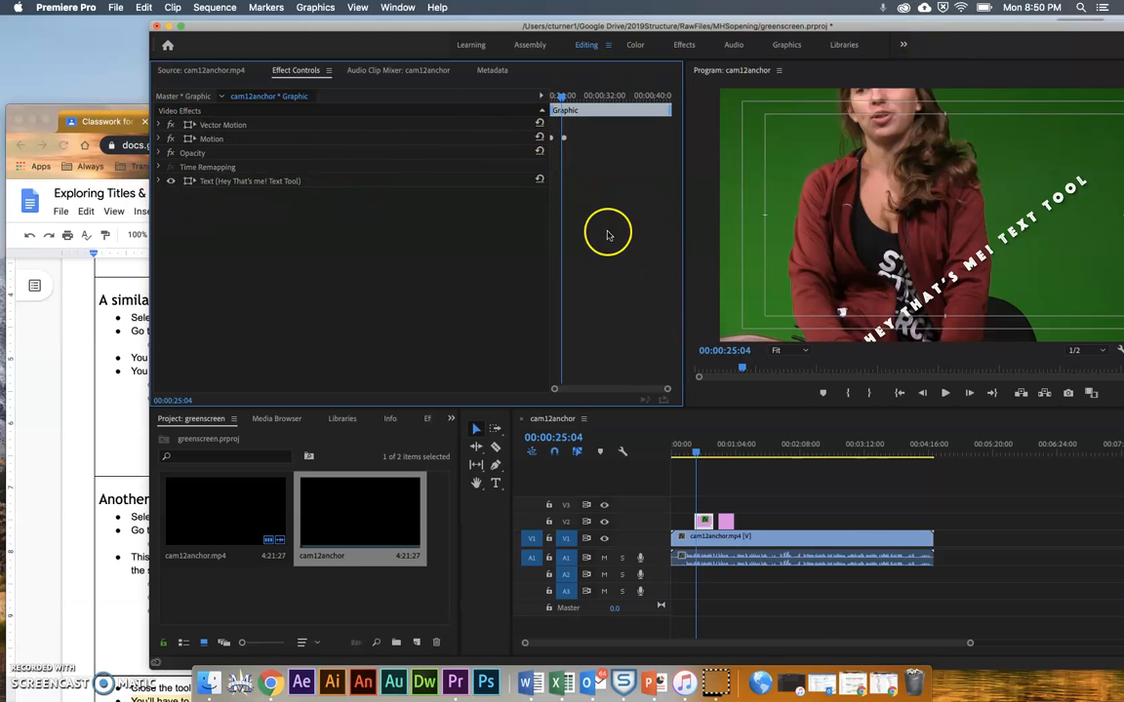
pyautogui.moveTo(697, 452); pyautogui.dragTo(746, 460)
# Read the legacy title instructions in the class document in Chrome, and return to Premiere Pro with the playhead at 00:01:12:16
pyautogui.click(15, 368)
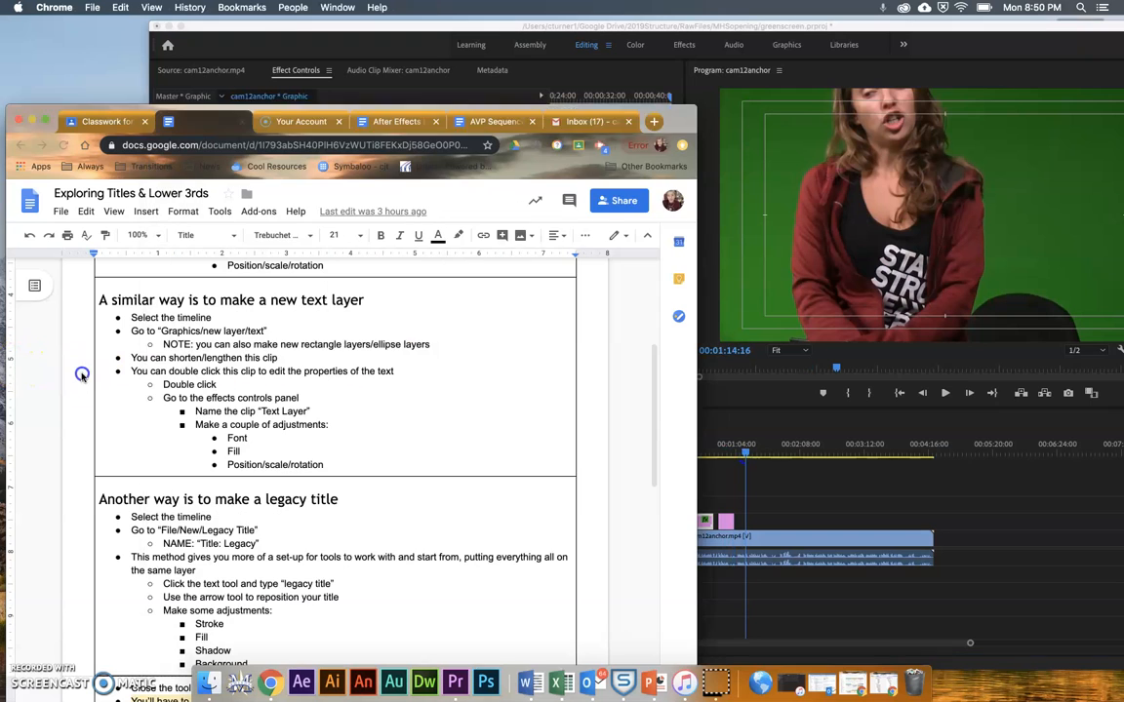
pyautogui.moveTo(657, 379); pyautogui.dragTo(650, 442)
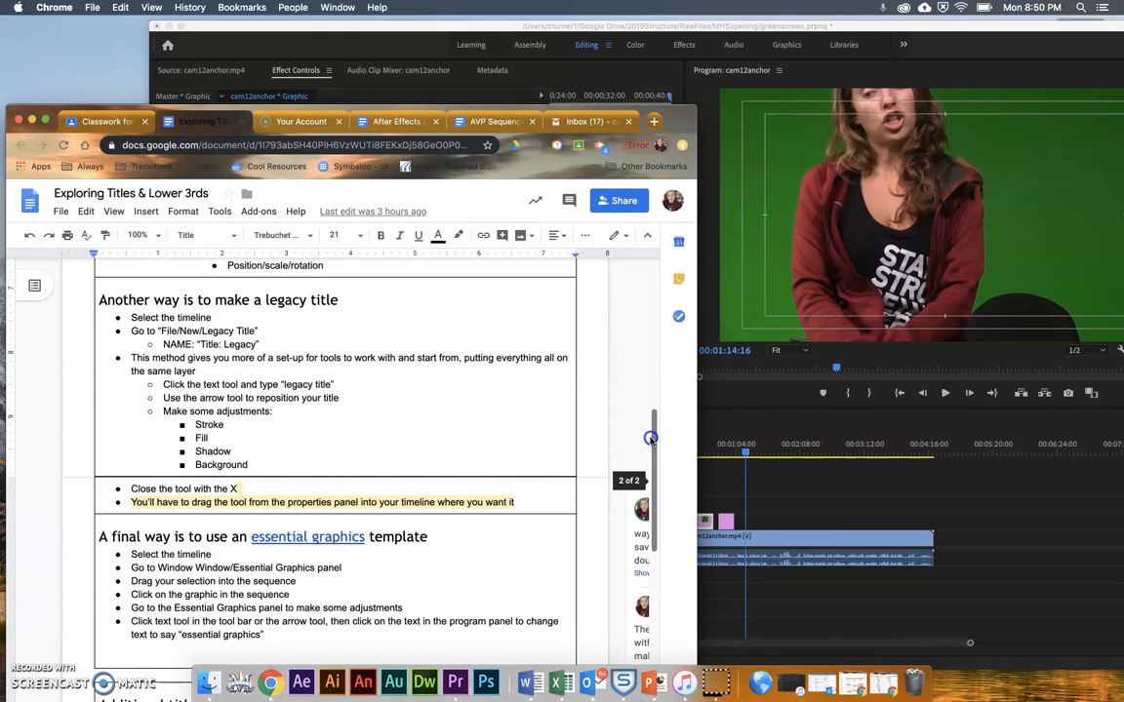
pyautogui.click(745, 453)
pyautogui.moveTo(745, 453)
pyautogui.mouseDown()
pyautogui.moveTo(728, 453)
pyautogui.moveTo(743, 453)
pyautogui.mouseUp()
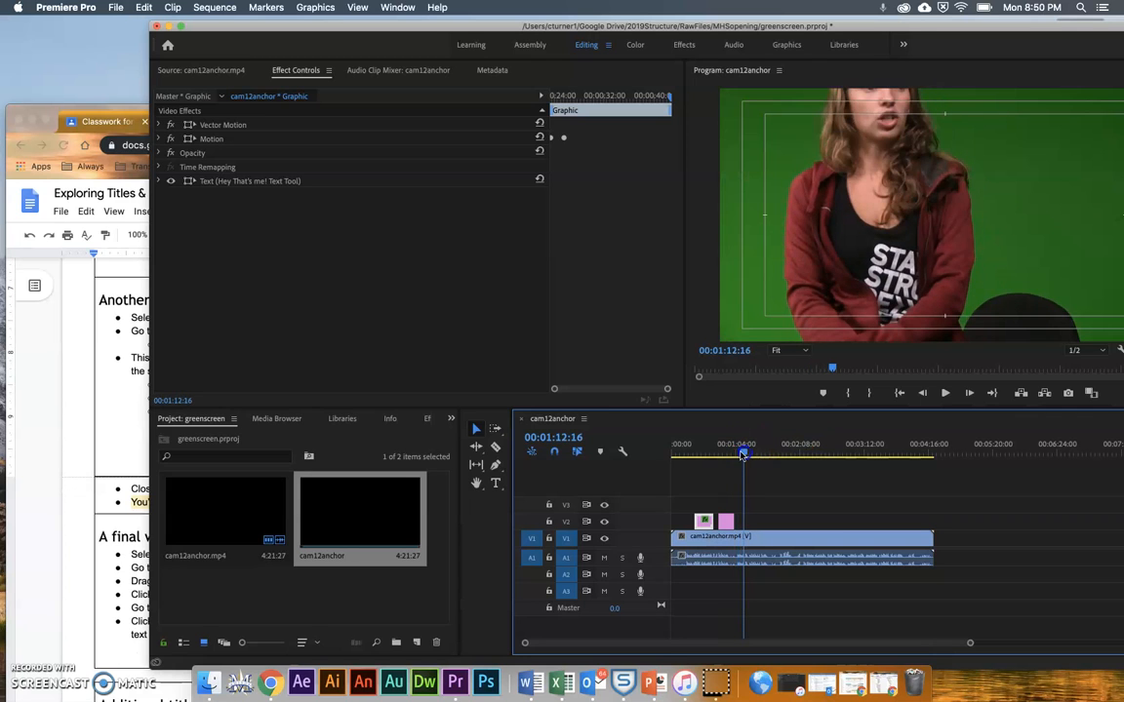
# Create a new legacy title named "TITLE: Legacy Title" with the 1920 by 1080, 29.97 fps video settings
pyautogui.click(115, 7)
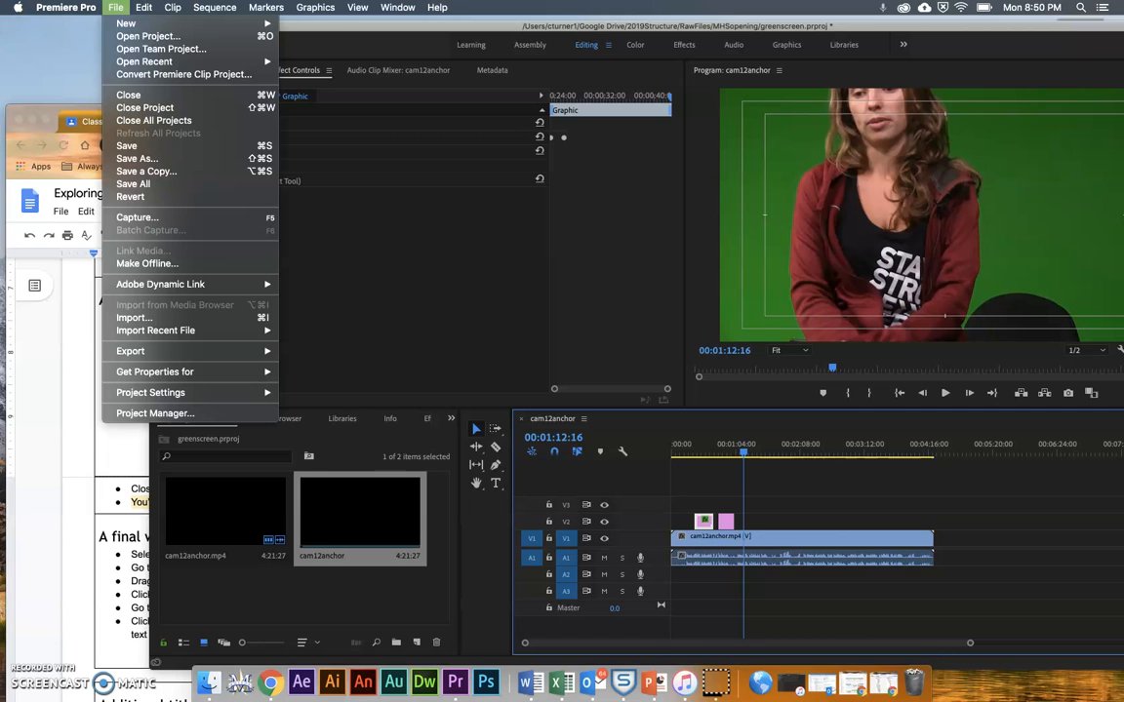
pyautogui.click(142, 7)
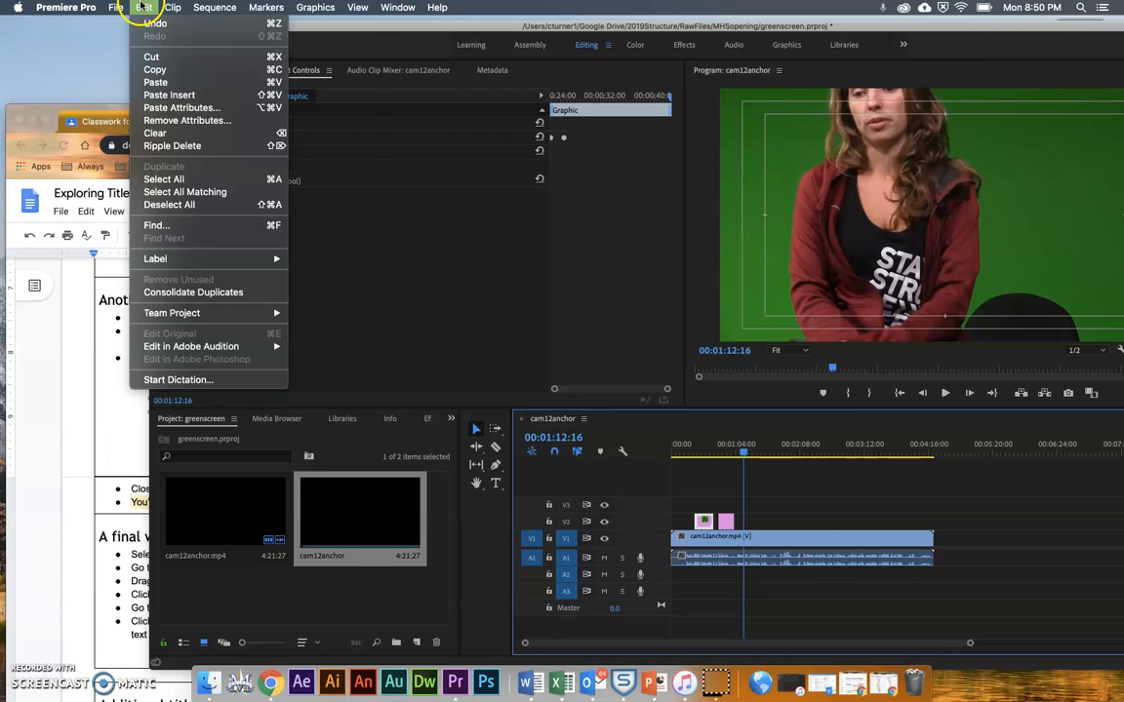
pyautogui.moveTo(162, 6)
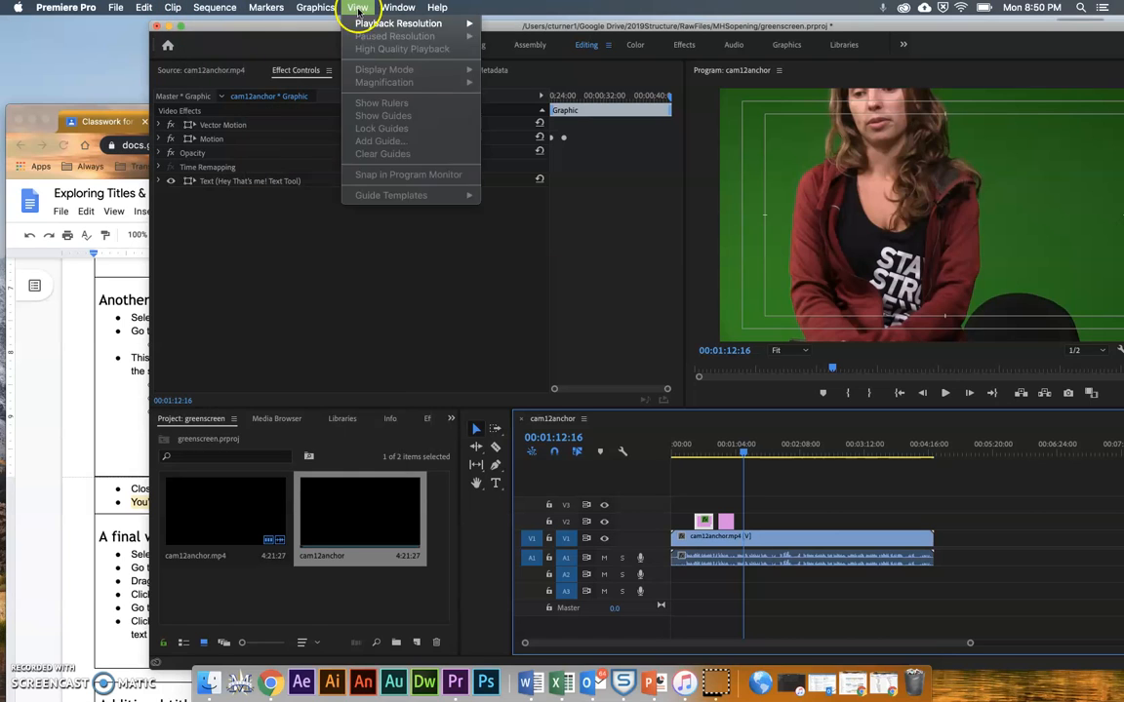
pyautogui.moveTo(427, 9)
pyautogui.write('le')
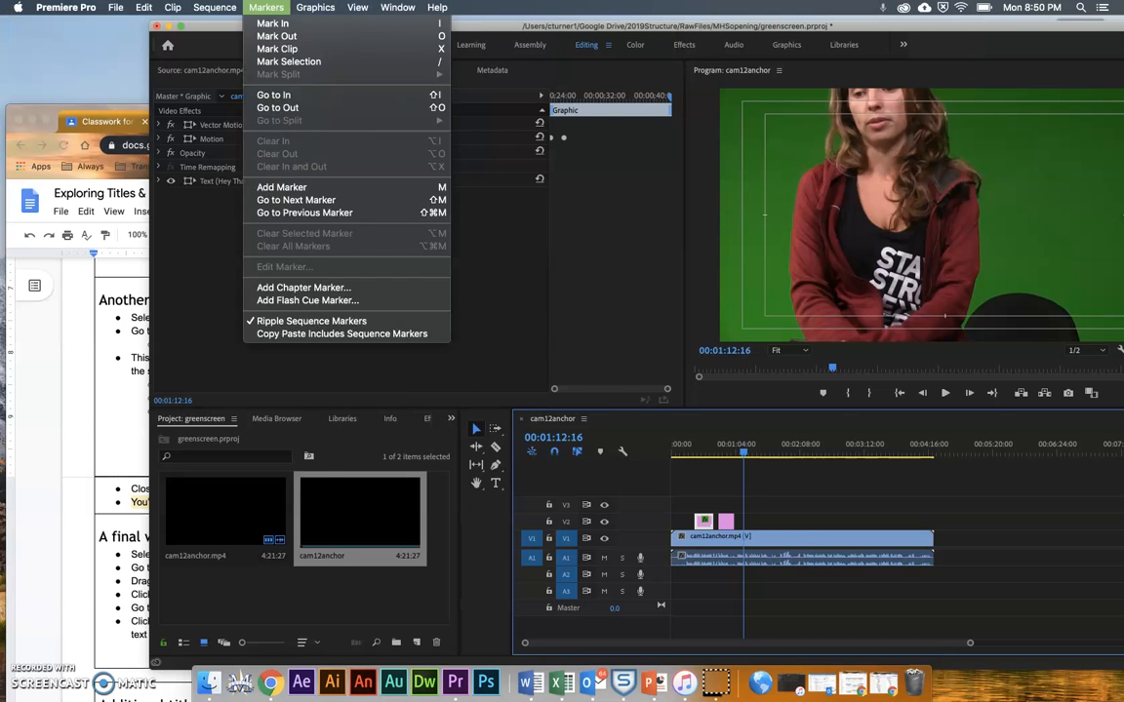
pyautogui.moveTo(117, 8)
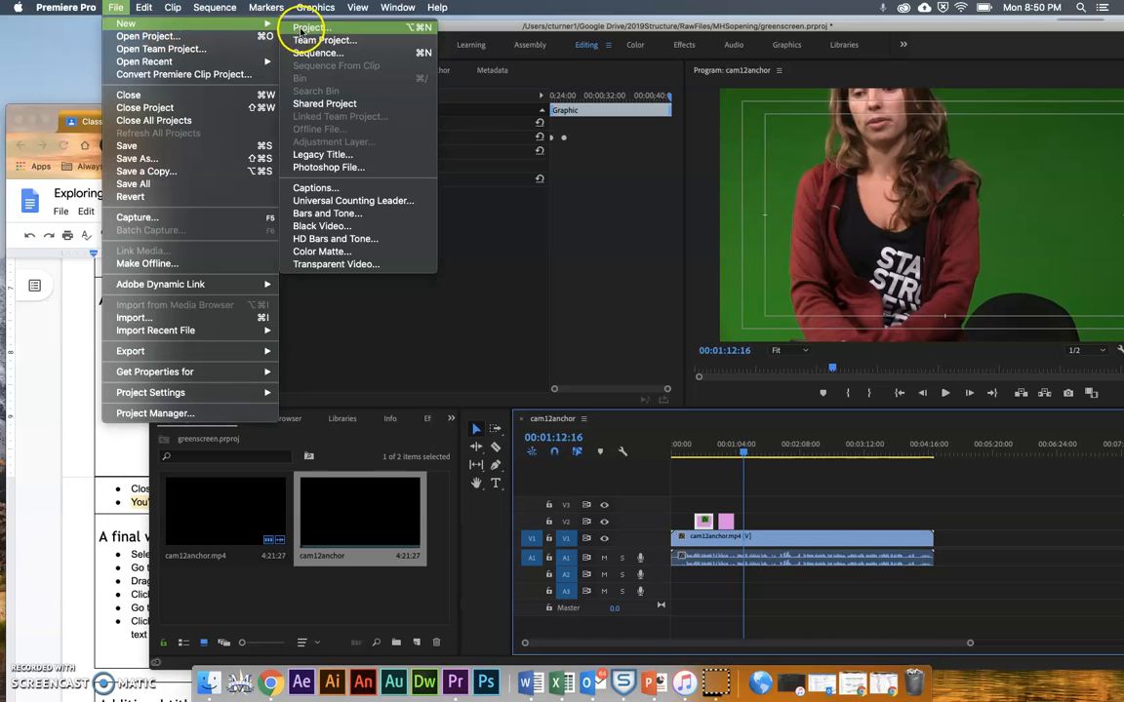
pyautogui.click(305, 154)
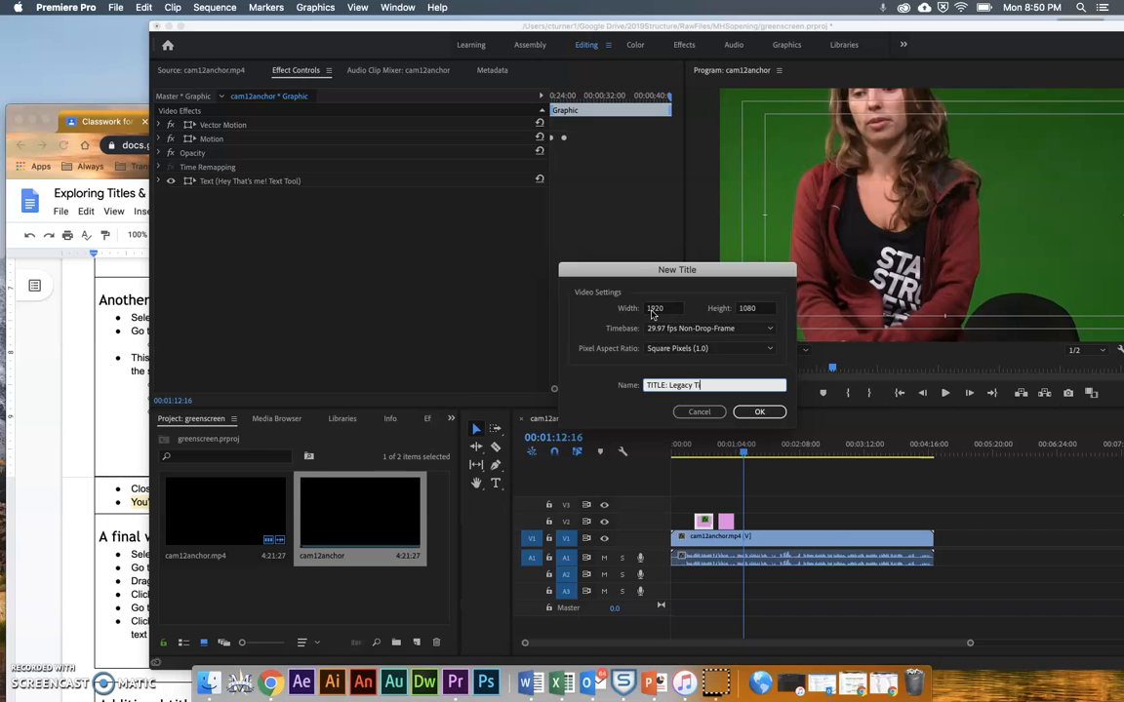
pyautogui.click(759, 412)
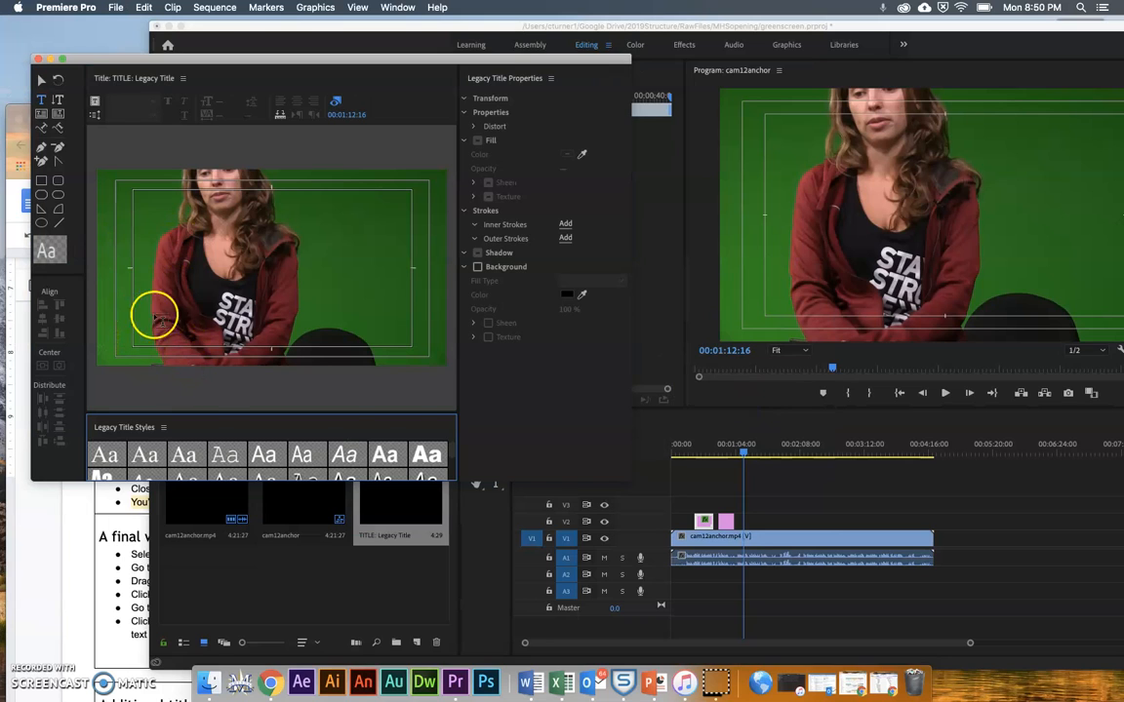
# Choose the green Times New Roman Regular title style and add the text "Legacy Title" over the anchor's chest
pyautogui.click(449, 460)
pyautogui.moveTo(451, 459); pyautogui.dragTo(451, 449)
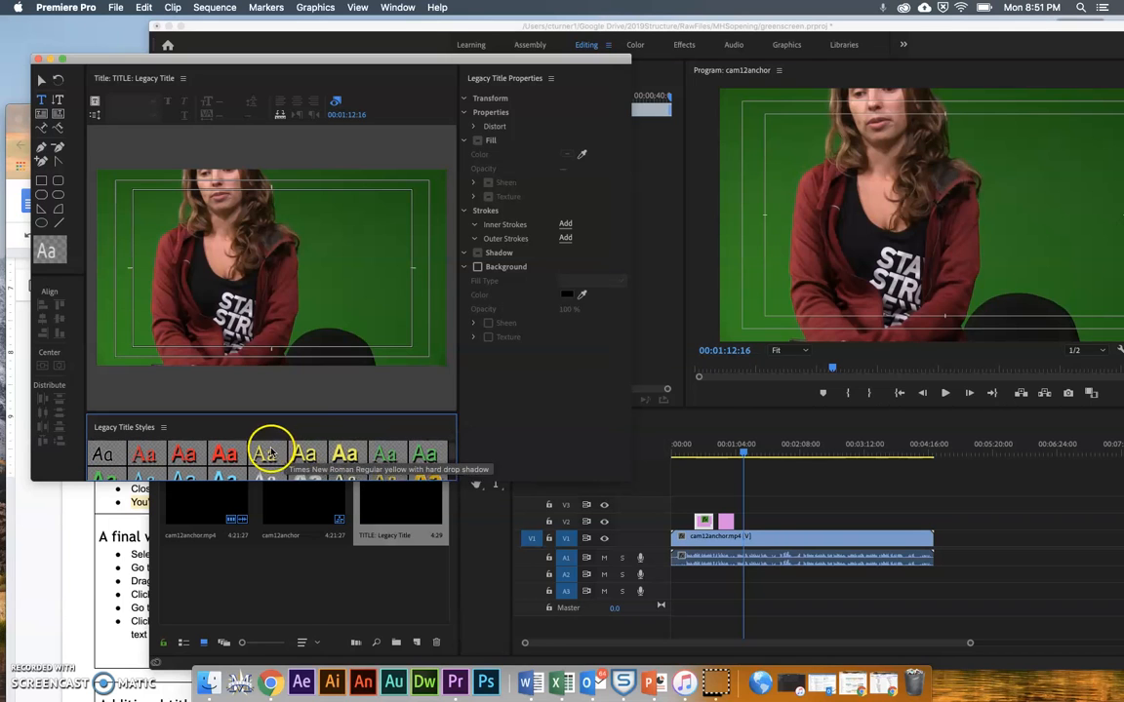
pyautogui.click(377, 456)
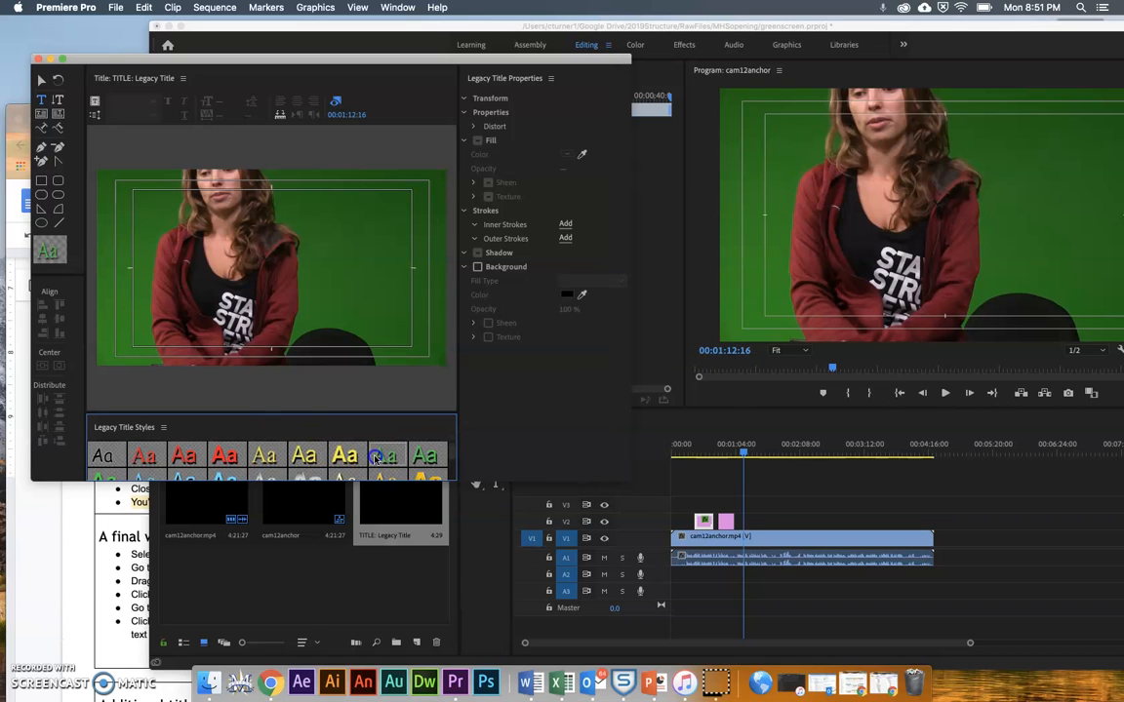
pyautogui.click(149, 279)
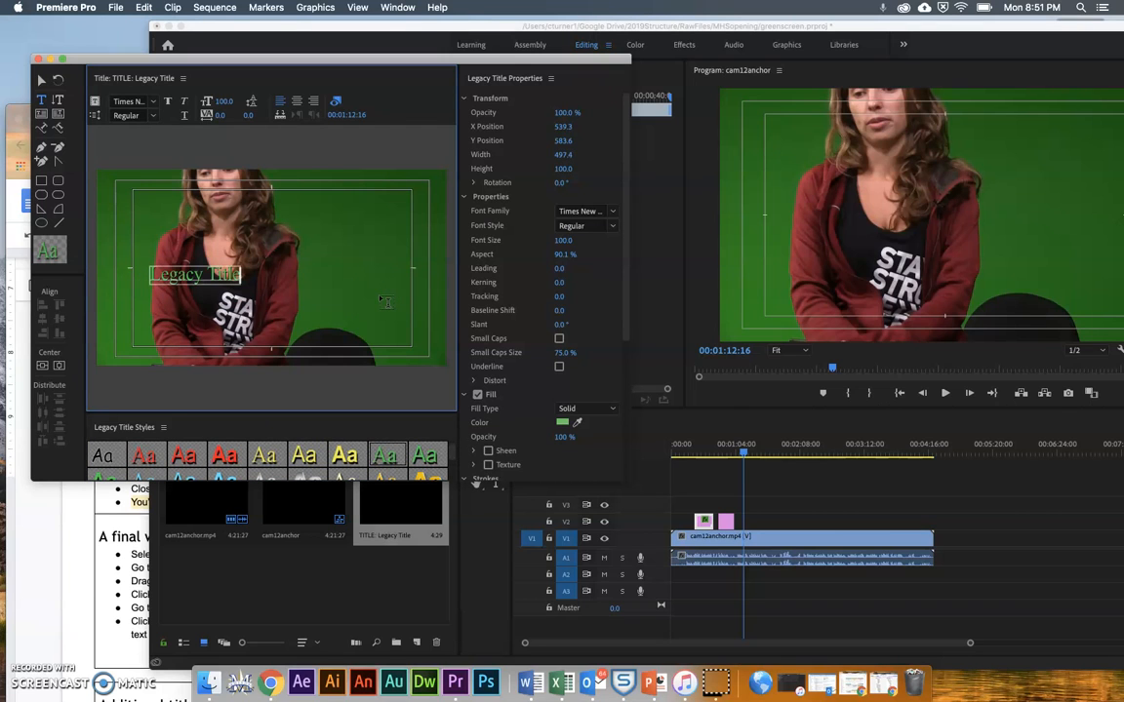
# Reposition the "Legacy Title" text beside the anchor at about X 1425.7, Y 631.3
pyautogui.click(41, 80)
pyautogui.click(178, 272)
pyautogui.moveTo(184, 265); pyautogui.dragTo(342, 281)
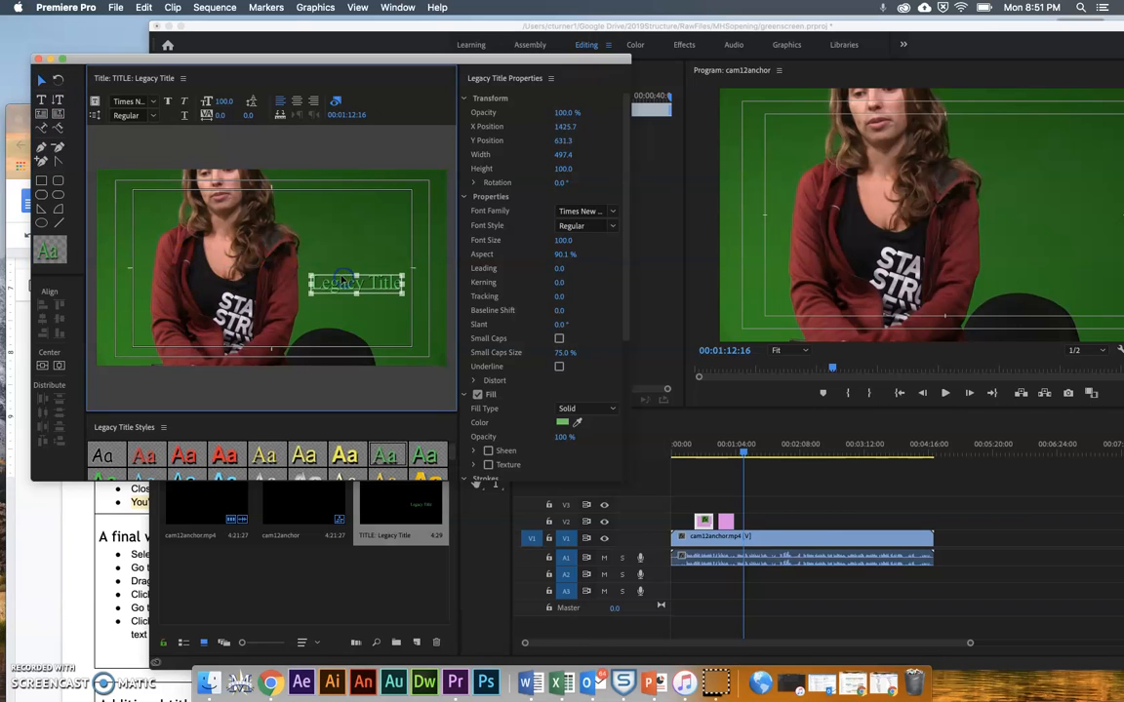
# Change the fill colour of the "Legacy Title" text to dark purple
pyautogui.click(562, 422)
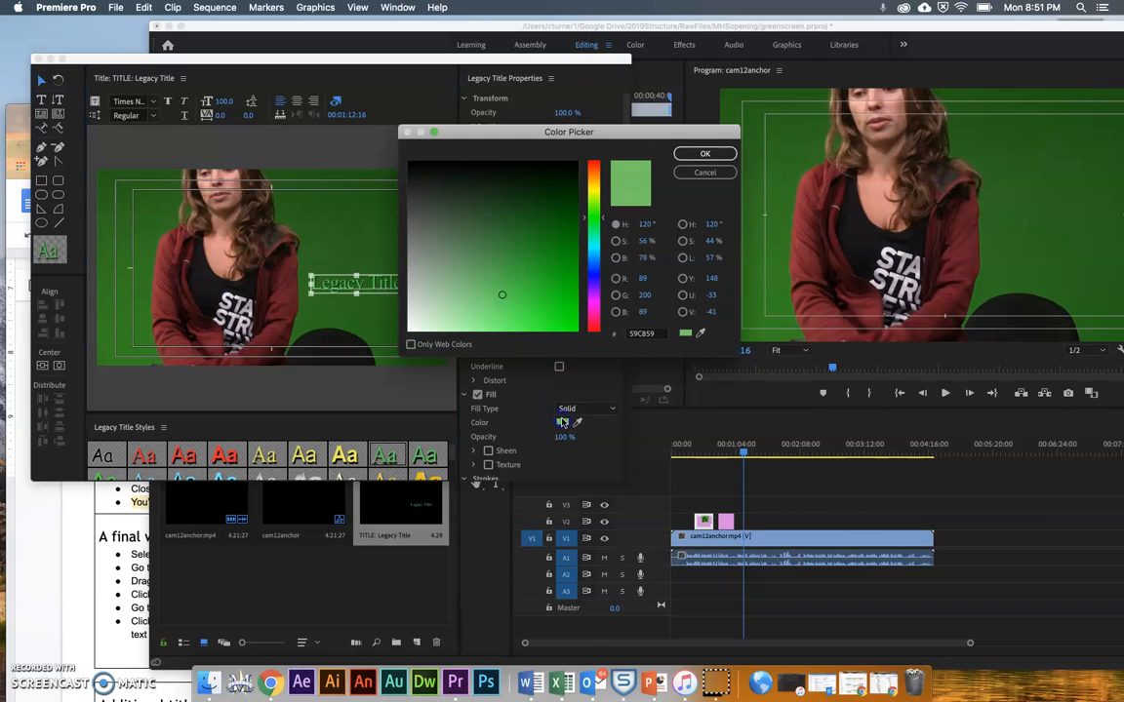
pyautogui.click(592, 285)
pyautogui.click(555, 246)
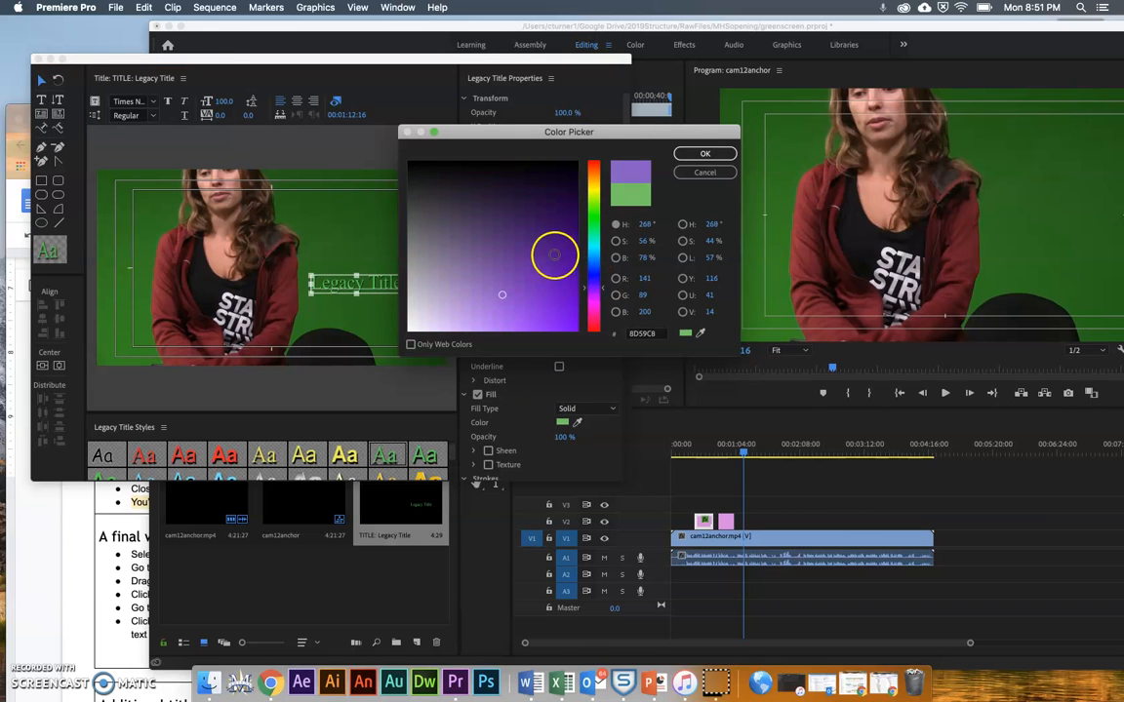
pyautogui.click(703, 154)
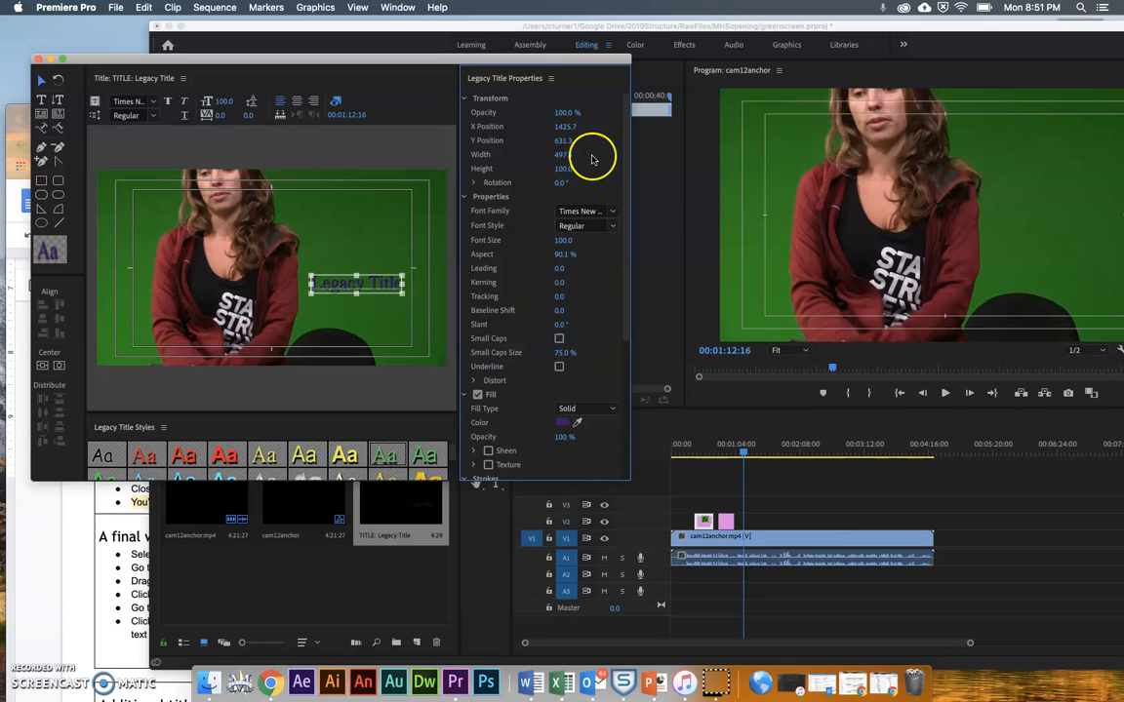
# Keep Times New Roman as the title font, and set its position to X 1437.7, Y 654.3 and its opacity to 98%
pyautogui.click(611, 211)
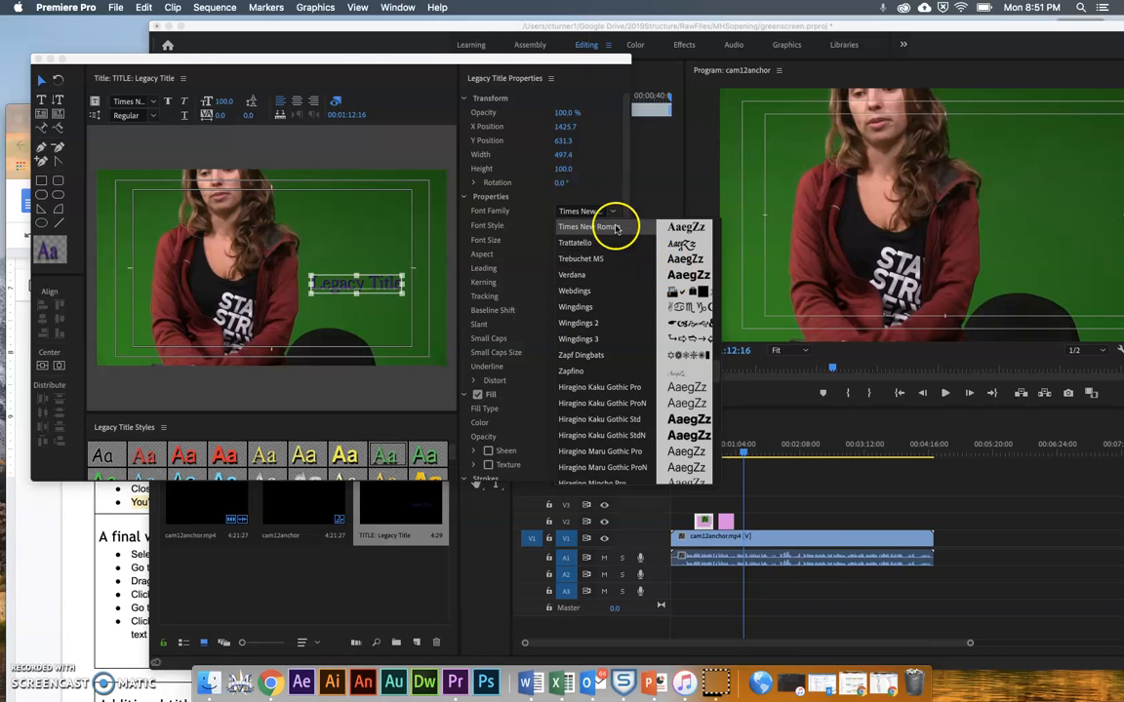
pyautogui.click(611, 221)
pyautogui.moveTo(561, 140)
pyautogui.mouseDown()
pyautogui.moveTo(567, 150)
pyautogui.moveTo(559, 121)
pyautogui.mouseUp()
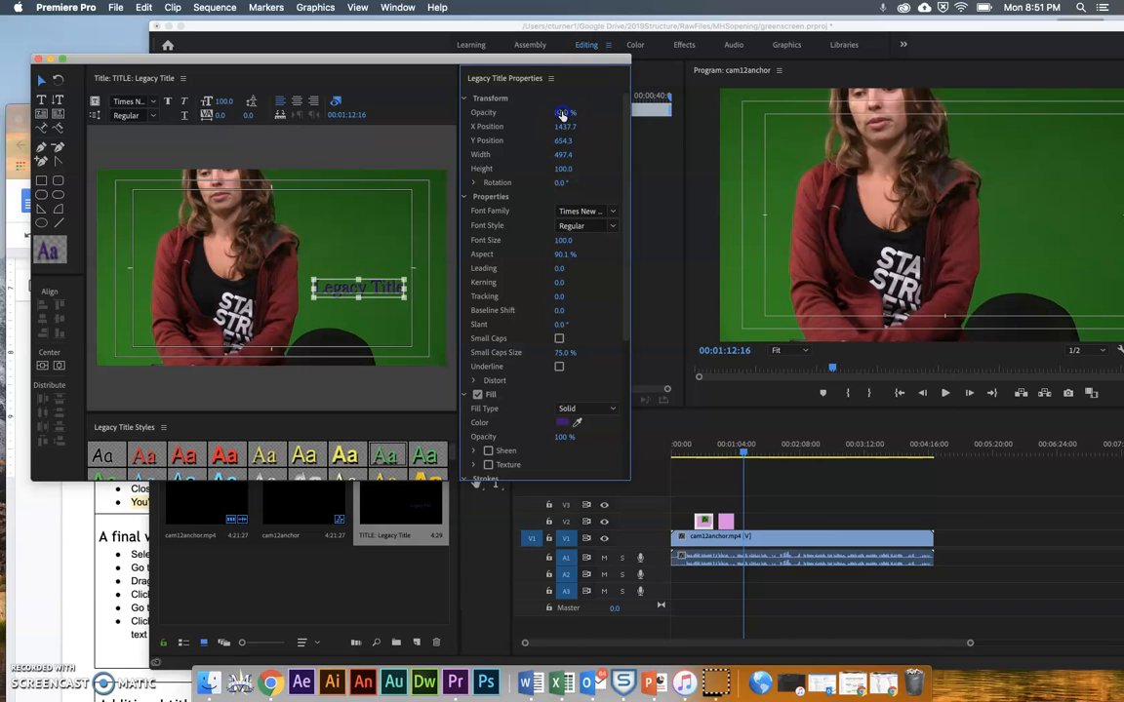
# Give the title a solid black background at 35% opacity
pyautogui.scroll(-5, 608, 325)
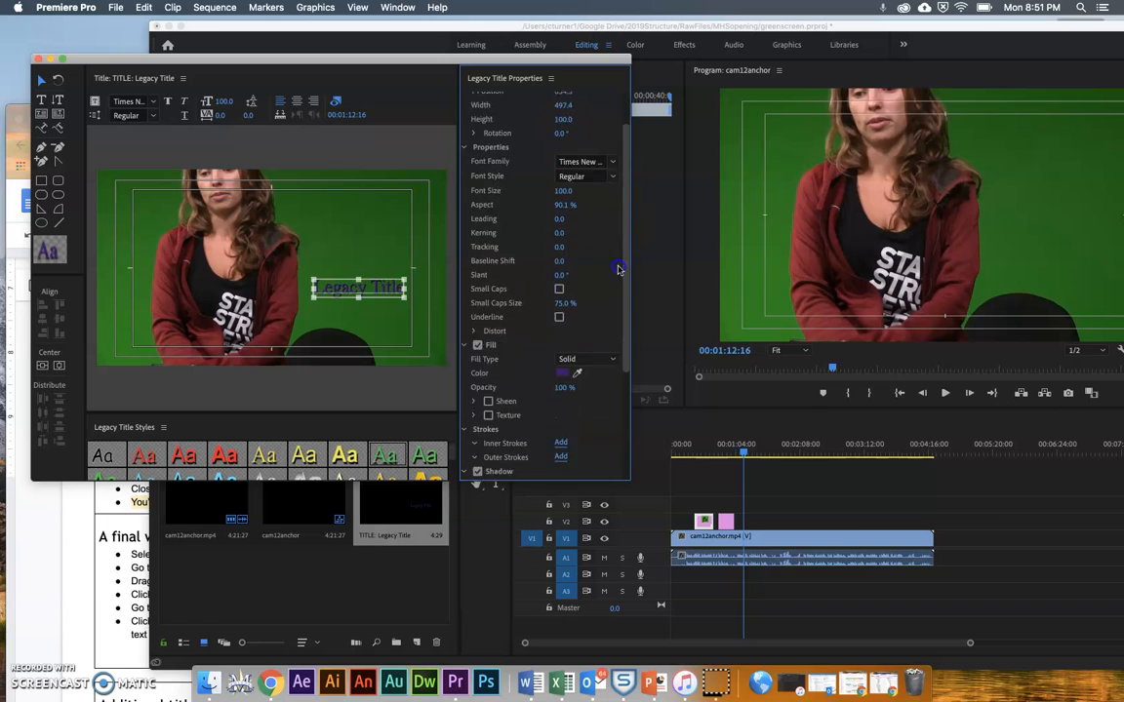
pyautogui.scroll(-2, 608, 325)
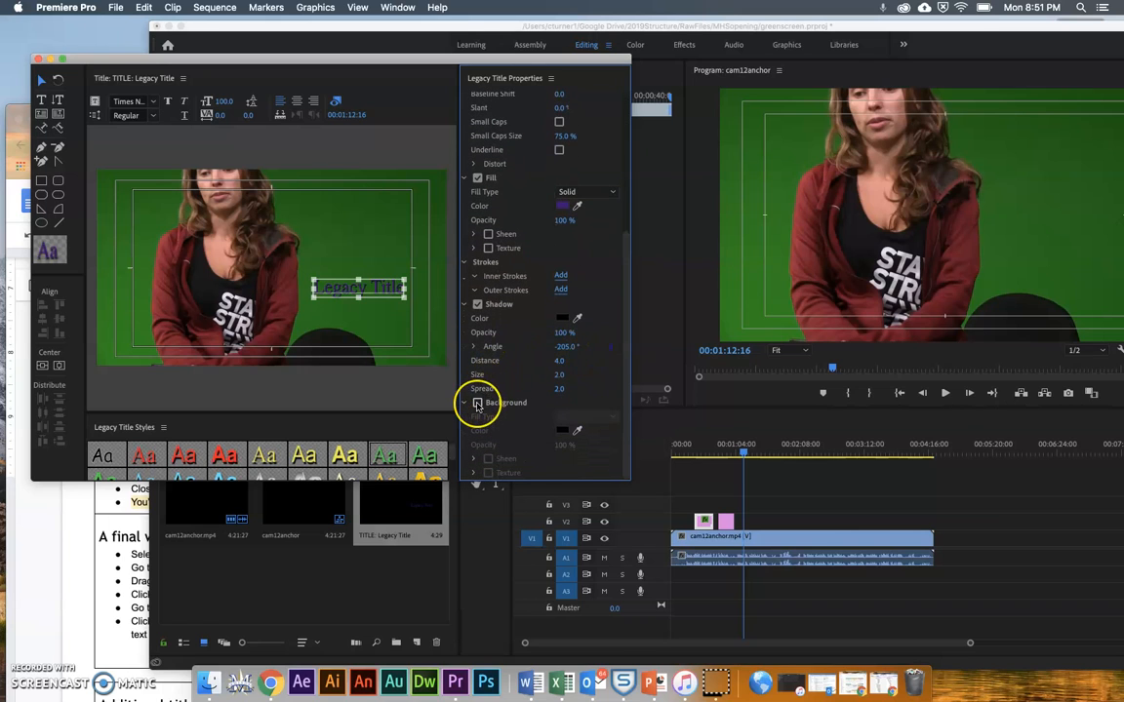
pyautogui.click(477, 403)
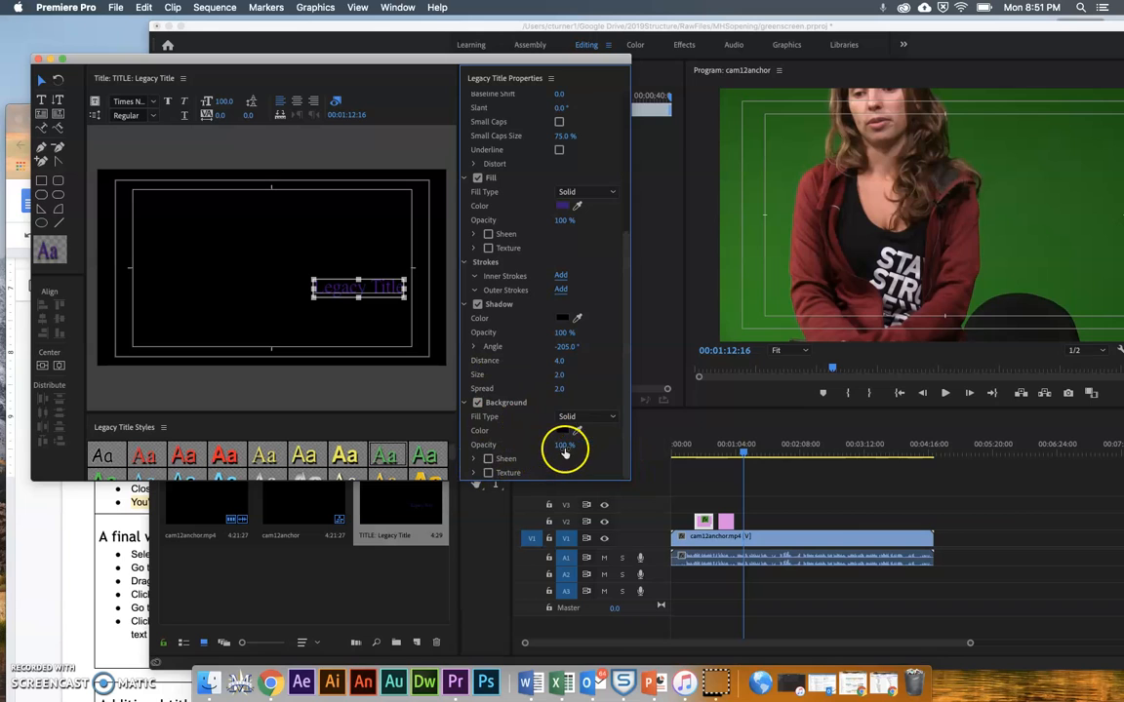
pyautogui.moveTo(564, 448); pyautogui.dragTo(564, 448)
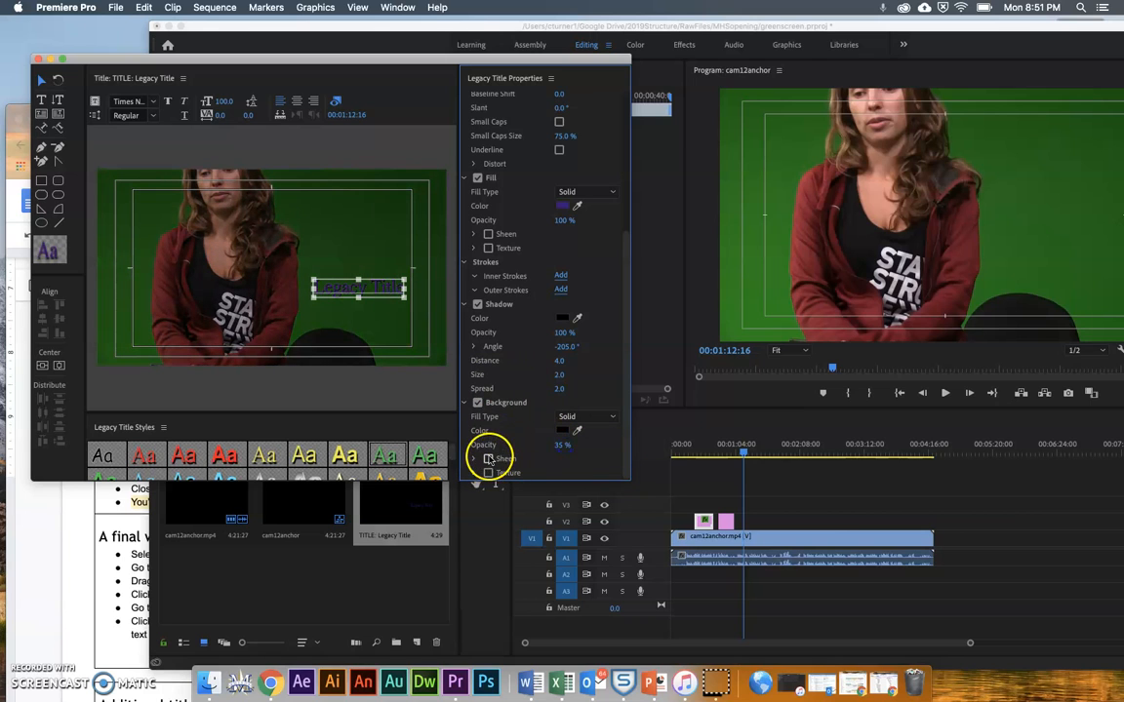
# Examine the sheen, texture and texture scaling options for the title background
pyautogui.click(489, 459)
pyautogui.click(489, 460)
pyautogui.click(487, 474)
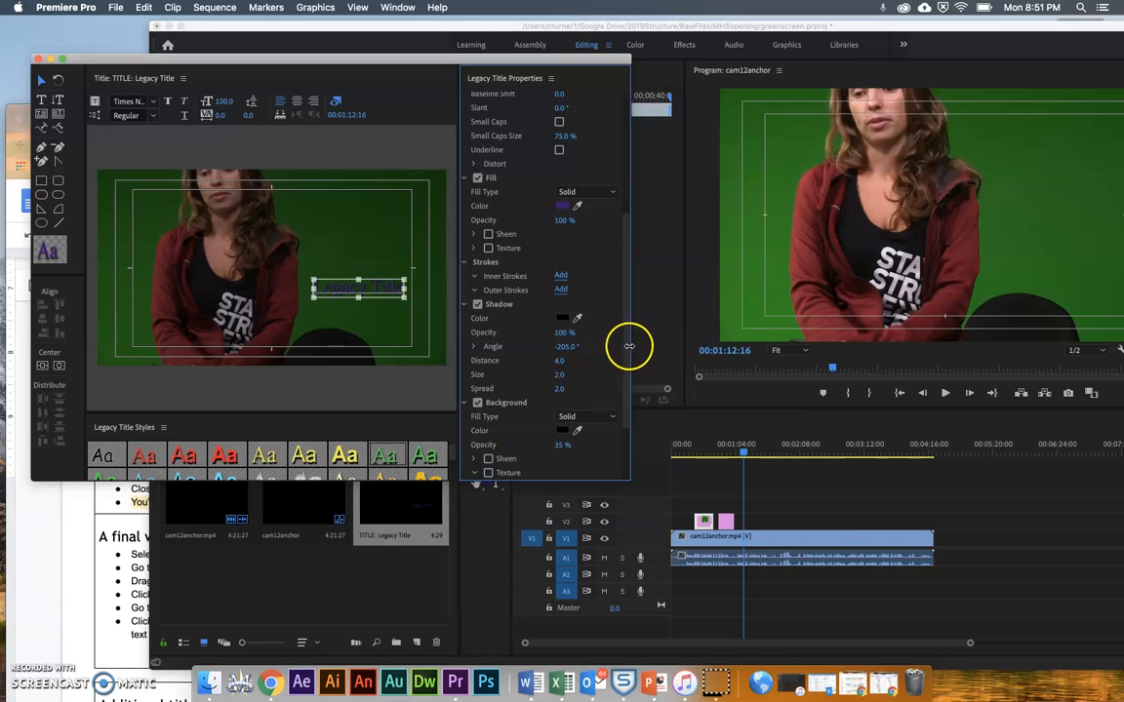
pyautogui.scroll(-3, 617, 400)
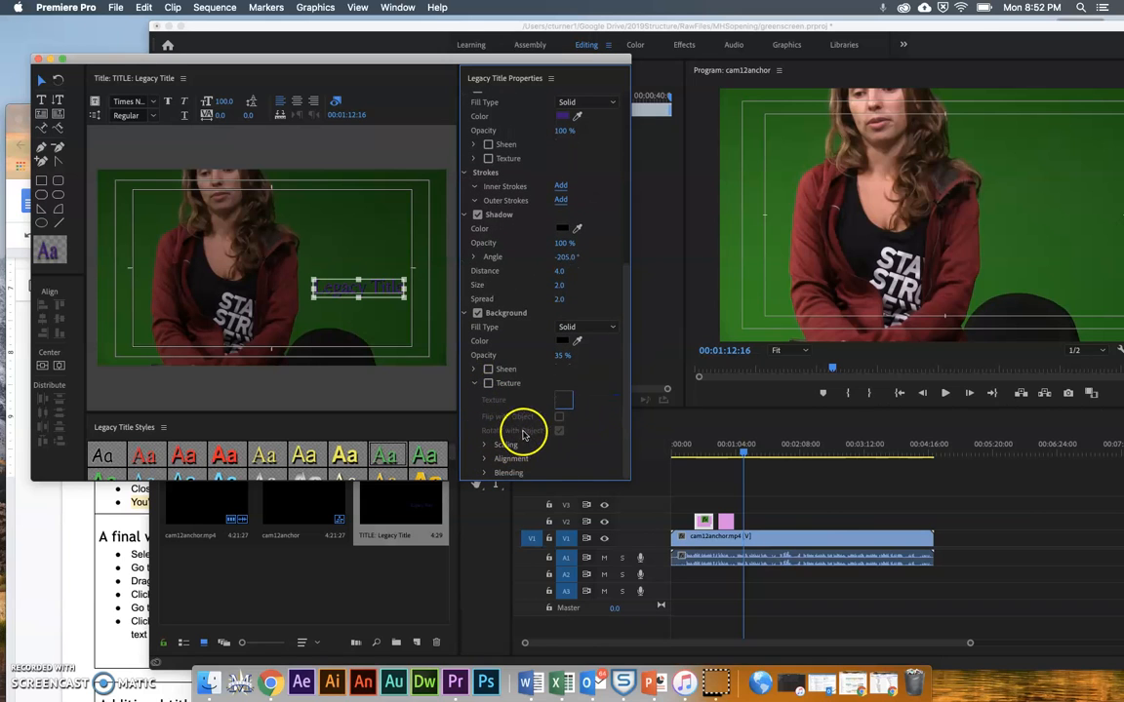
pyautogui.click(485, 445)
pyautogui.click(486, 445)
pyautogui.moveTo(624, 346); pyautogui.dragTo(632, 150)
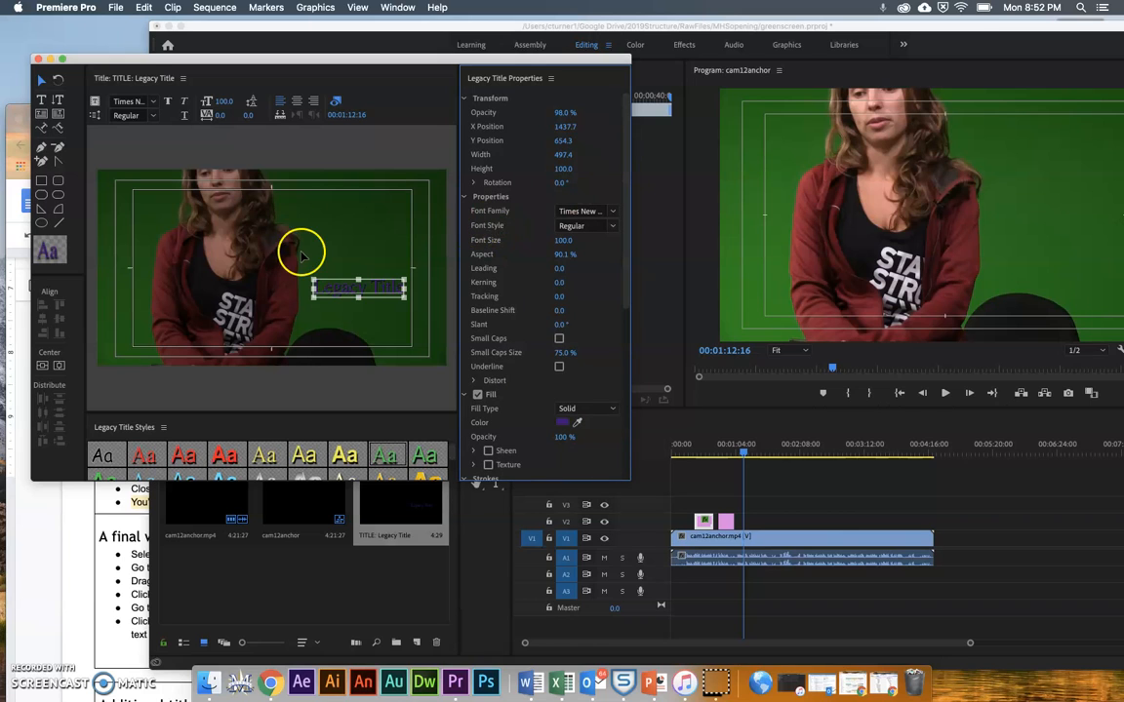
# Draw a purple rectangle about 578.5 by 166.3 below the "Legacy Title" text, and delete it
pyautogui.click(41, 183)
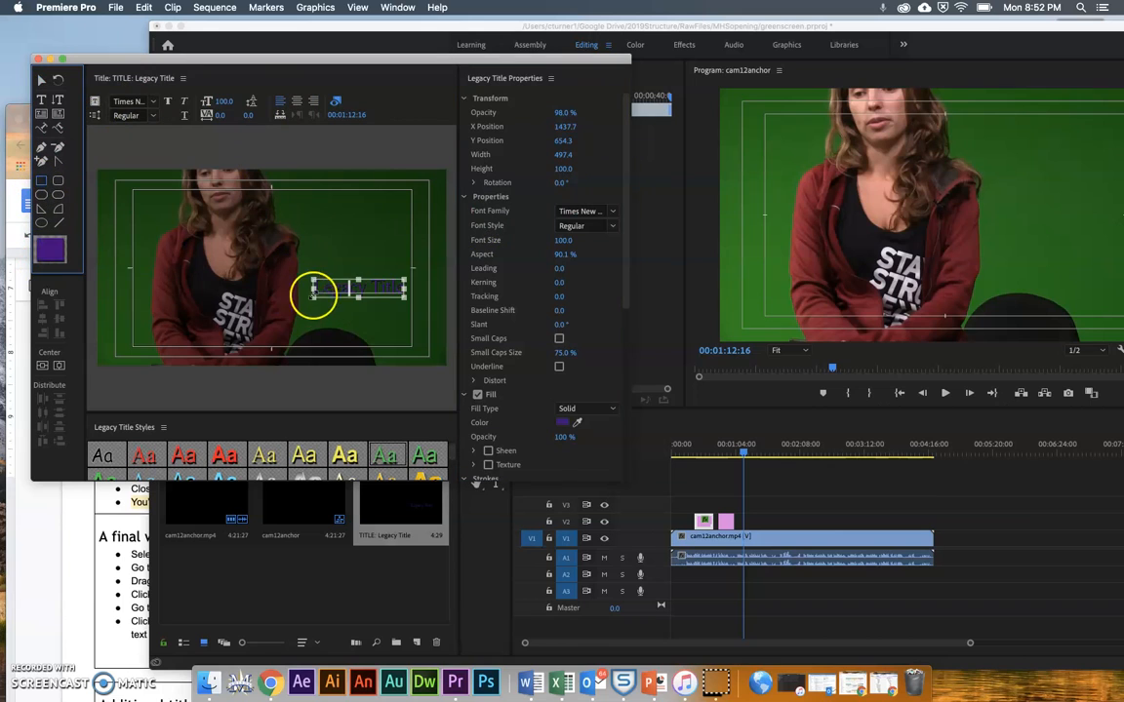
pyautogui.moveTo(301, 291); pyautogui.dragTo(390, 327)
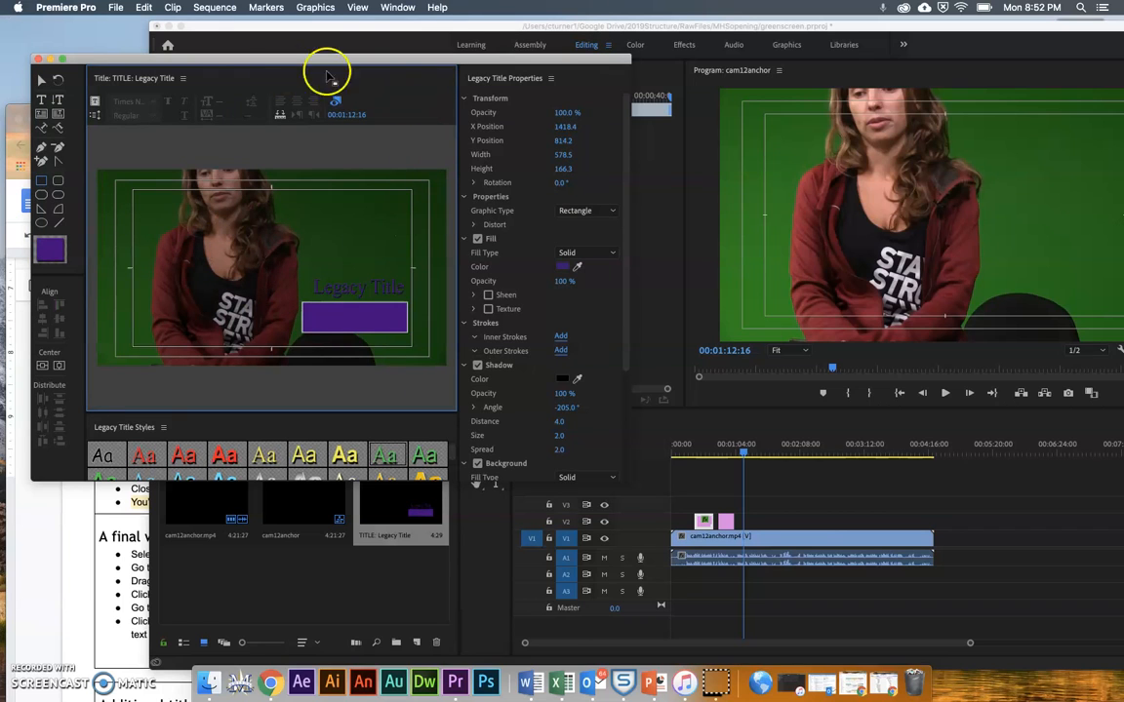
pyautogui.click(349, 287)
pyautogui.click(40, 82)
pyautogui.moveTo(326, 323); pyautogui.dragTo(324, 323)
pyautogui.click(326, 320)
pyautogui.press('Delete')
pyautogui.click(101, 68)
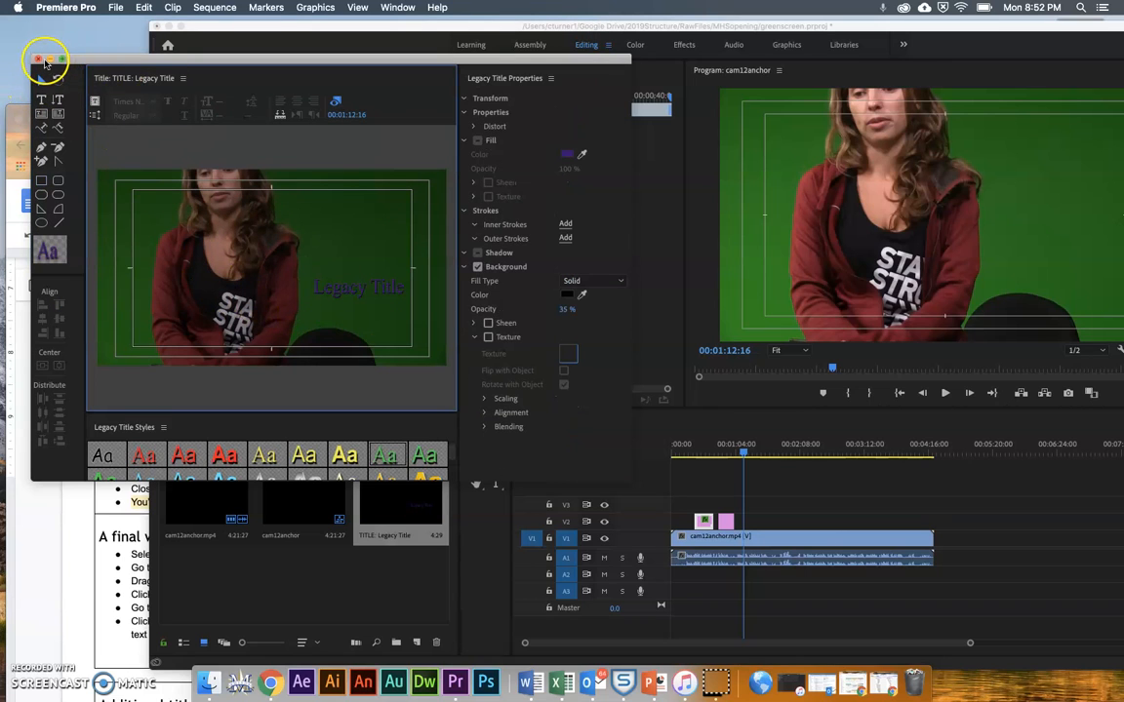
# Close the title and place it on V2 at about 00:01:07, lengthen that clip, and add a second instance further along V2
pyautogui.click(40, 60)
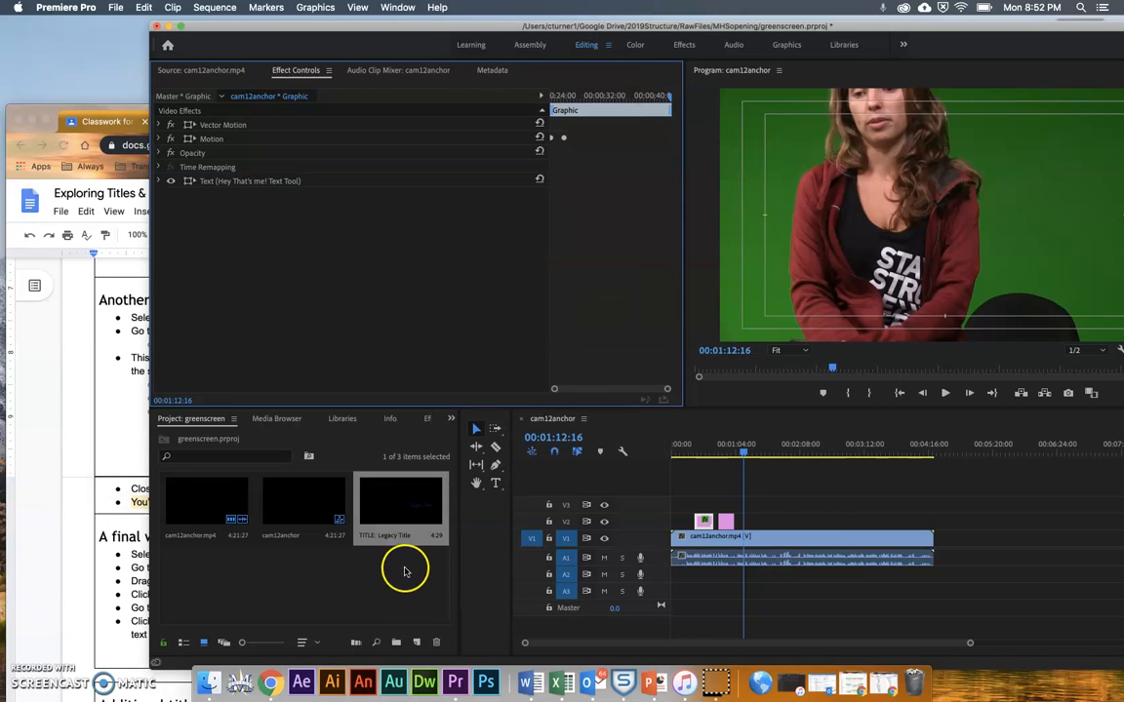
pyautogui.moveTo(397, 517); pyautogui.dragTo(741, 522)
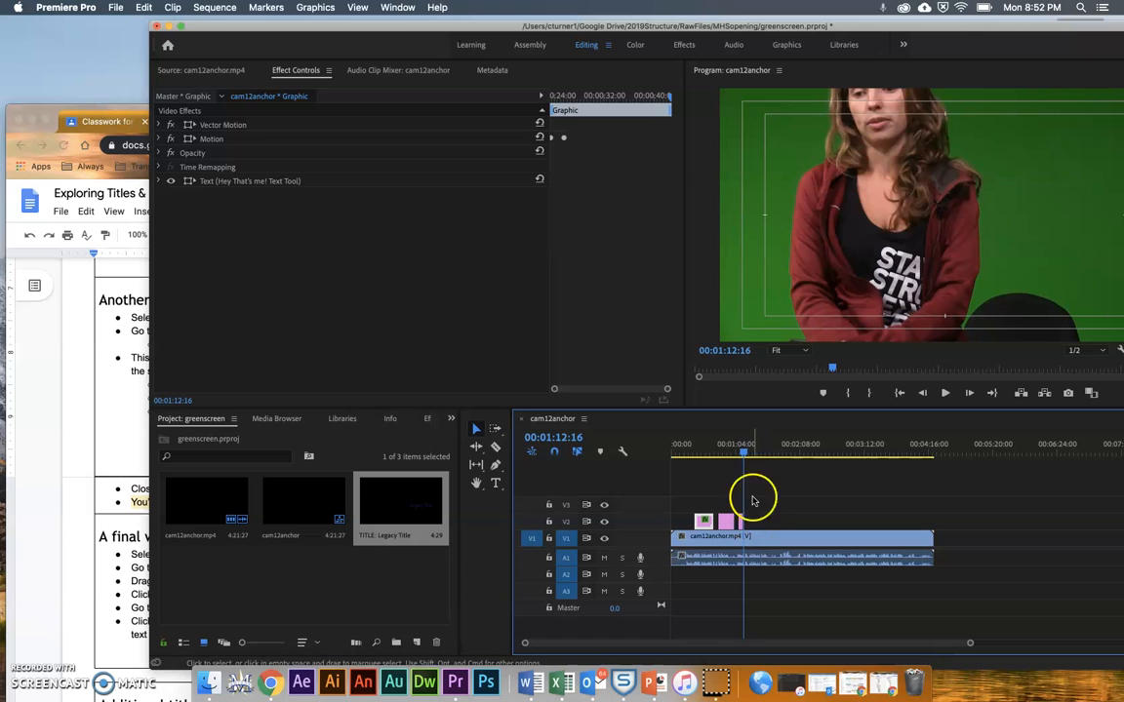
pyautogui.moveTo(748, 454); pyautogui.dragTo(740, 457)
pyautogui.click(744, 520)
pyautogui.click(745, 522)
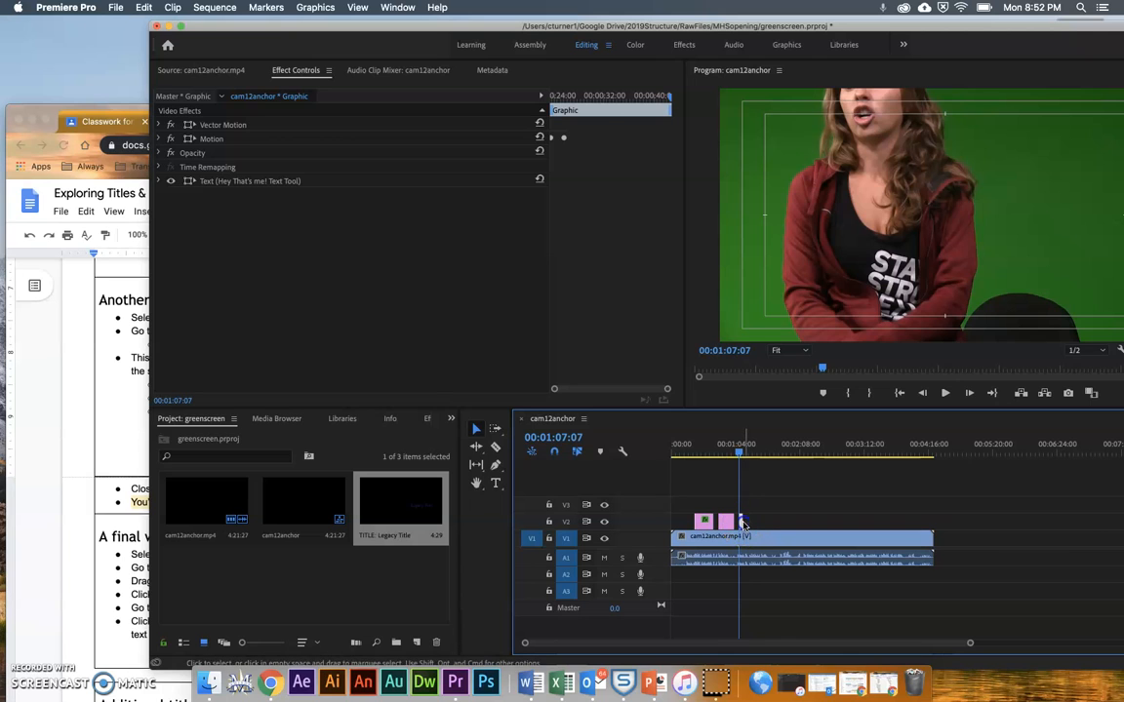
pyautogui.moveTo(744, 524); pyautogui.dragTo(745, 522)
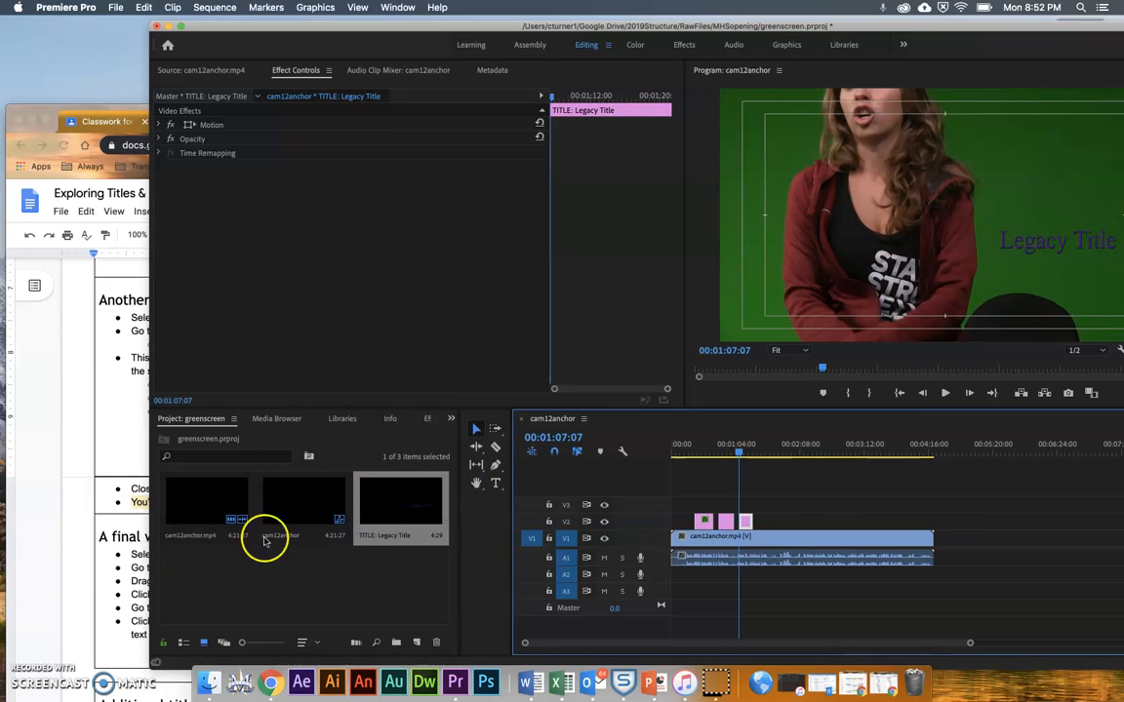
pyautogui.moveTo(399, 516); pyautogui.dragTo(776, 522)
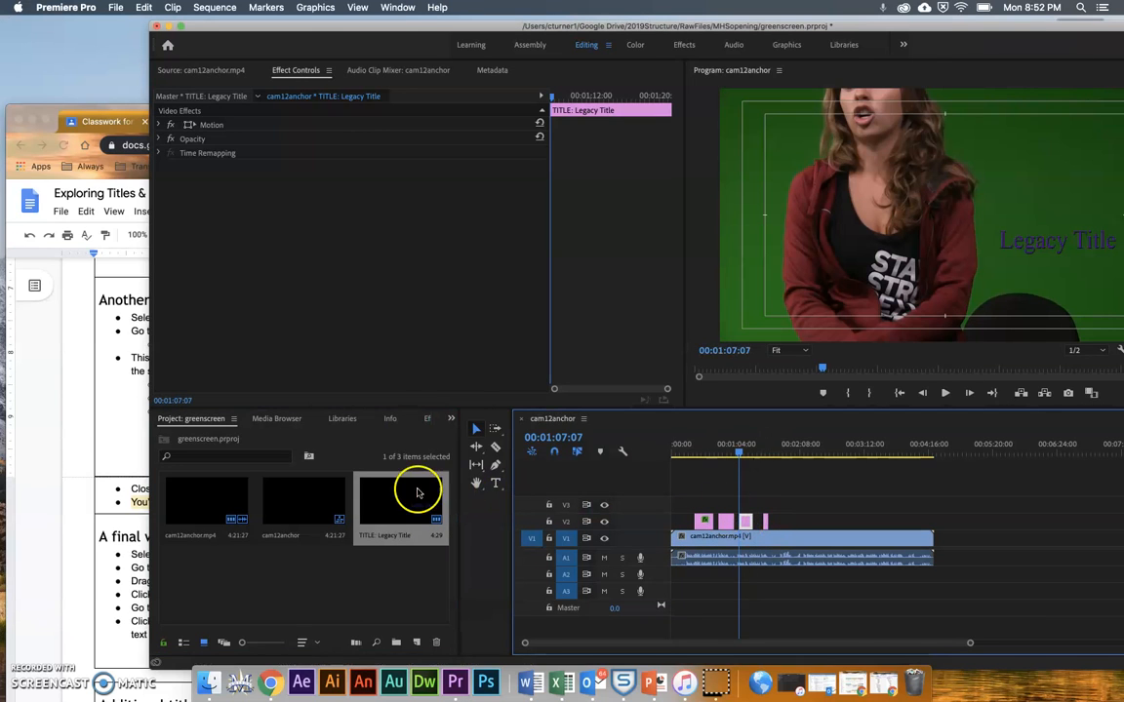
# Duplicate "TITLE: Legacy Title" in the project and open the copy for editing
pyautogui.rightClick(374, 500)
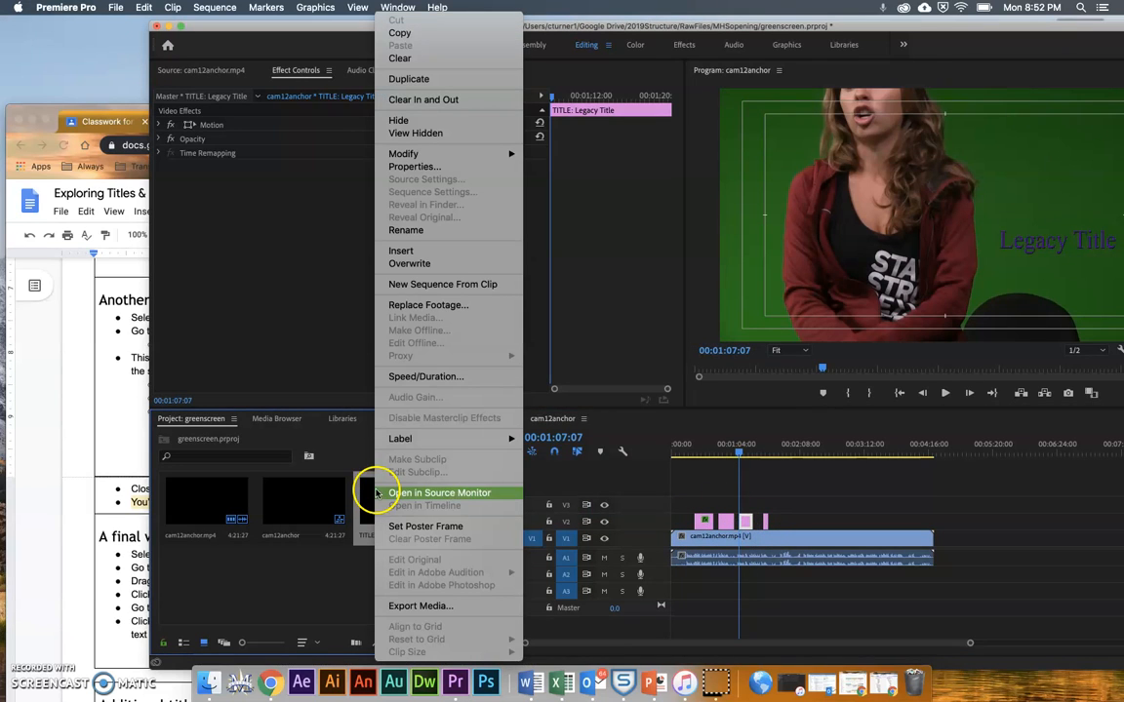
pyautogui.click(435, 80)
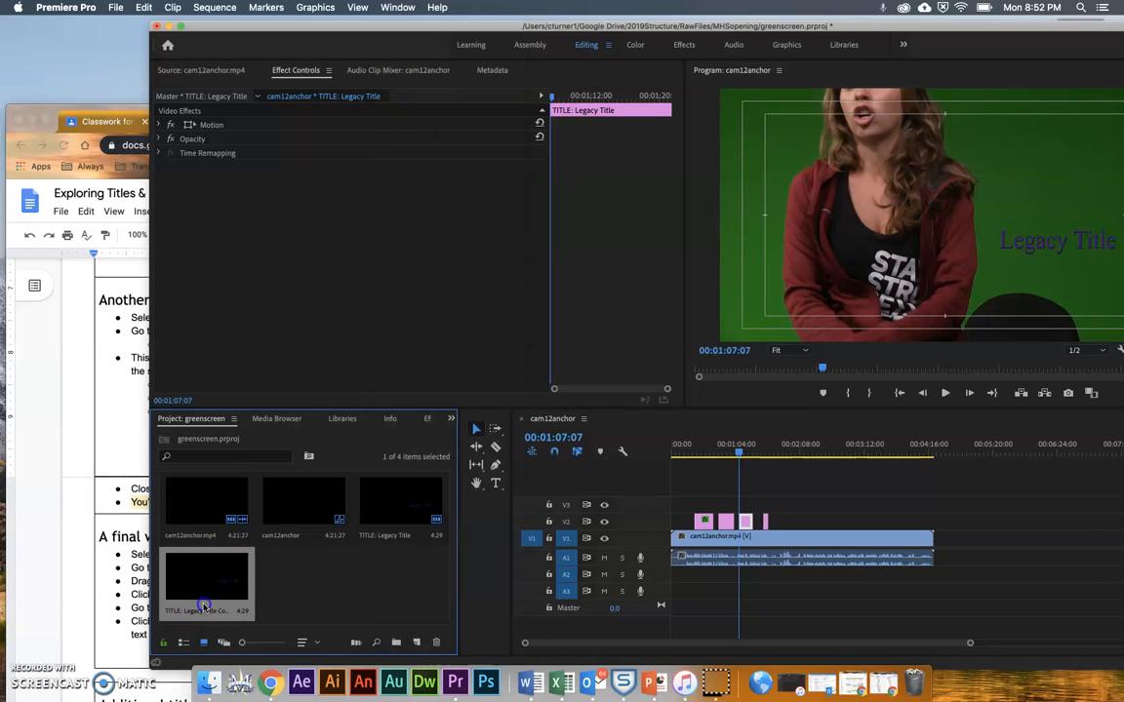
pyautogui.doubleClick(203, 597)
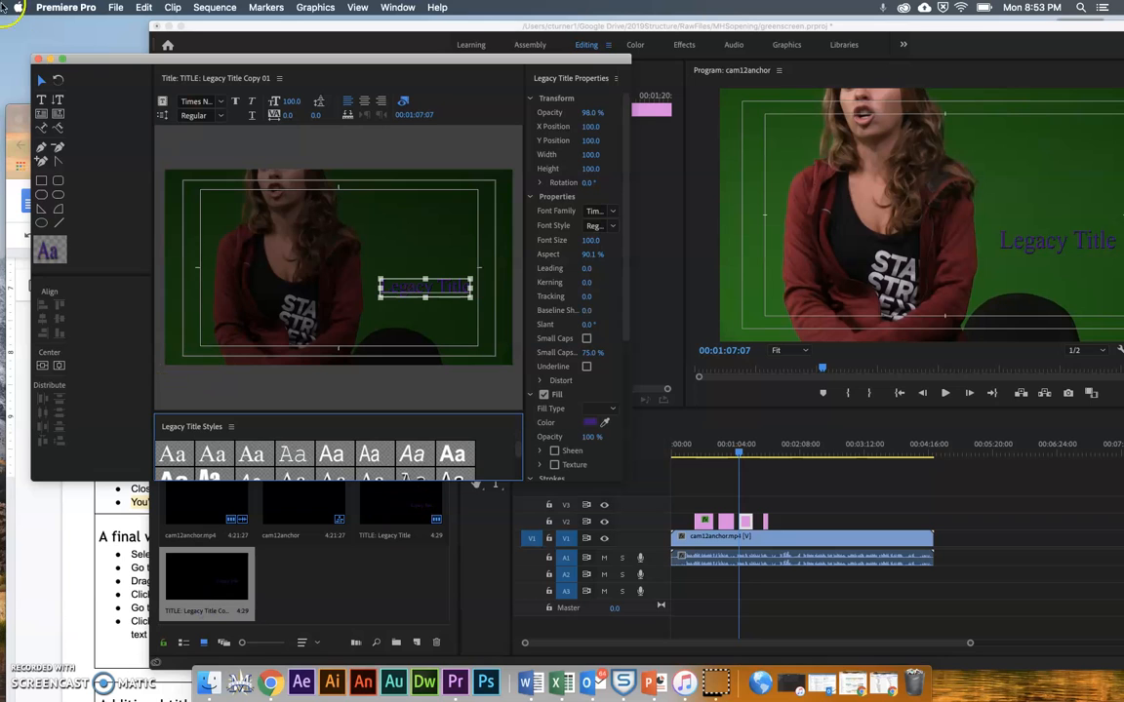
# Change the copied title's text to "Legacy Title Again" and move it to about X 1365.2, Y 639.6
pyautogui.doubleClick(408, 288)
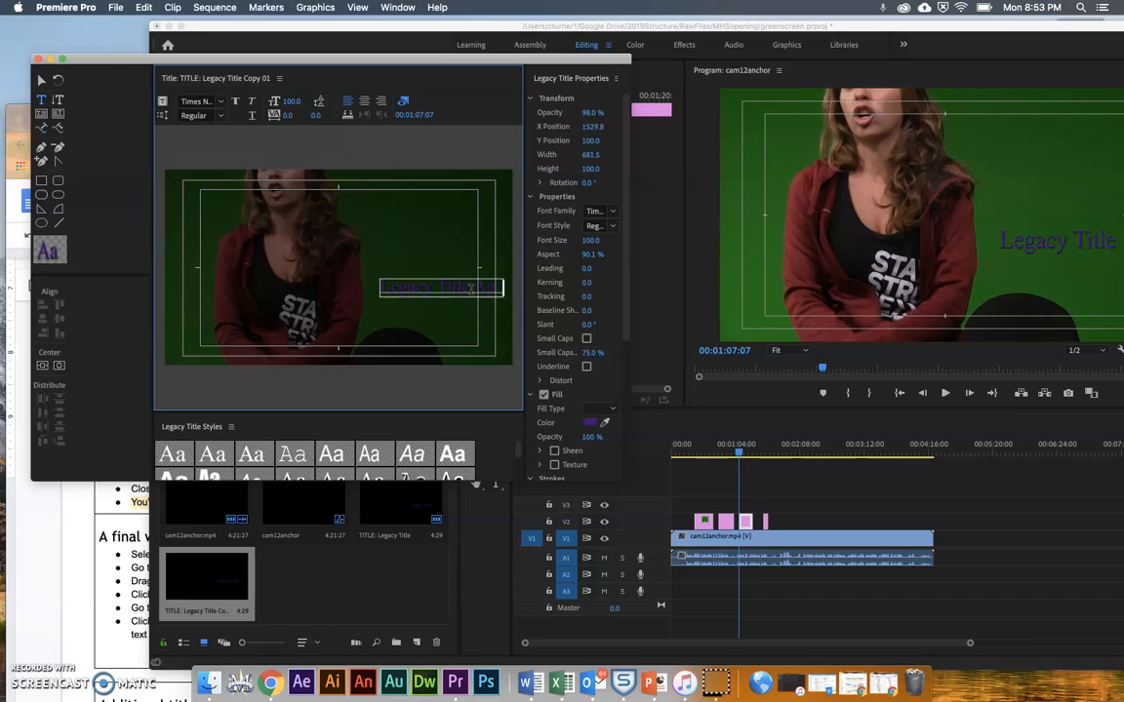
pyautogui.click(41, 79)
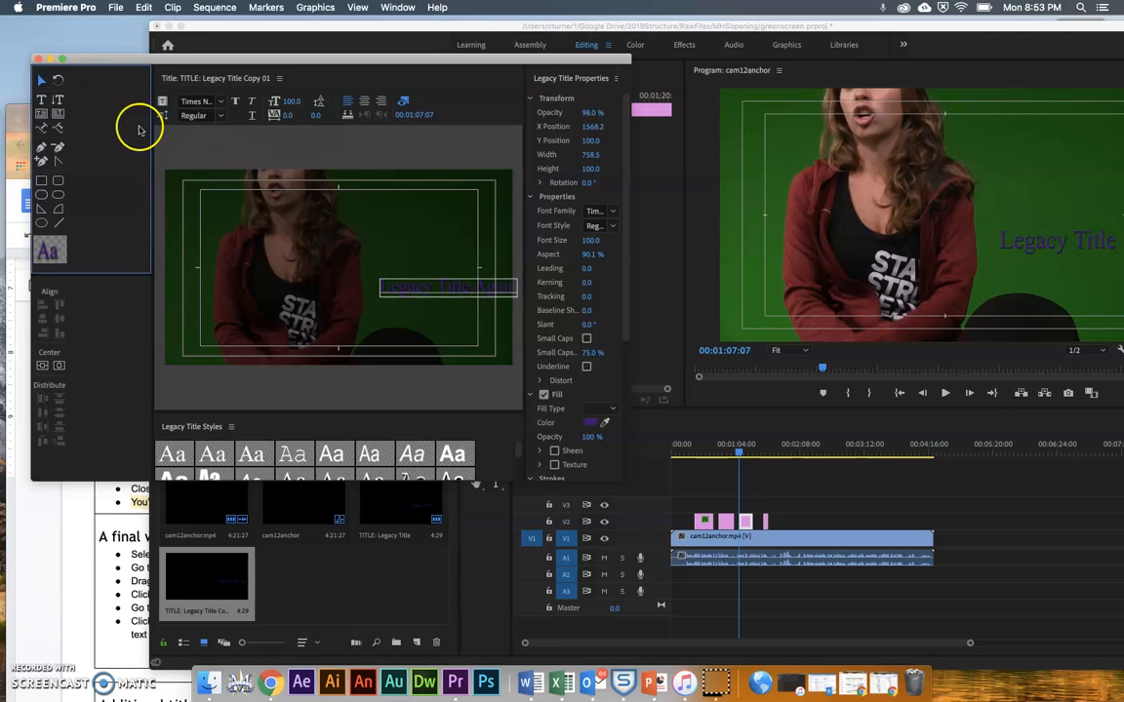
pyautogui.moveTo(394, 282); pyautogui.dragTo(357, 282)
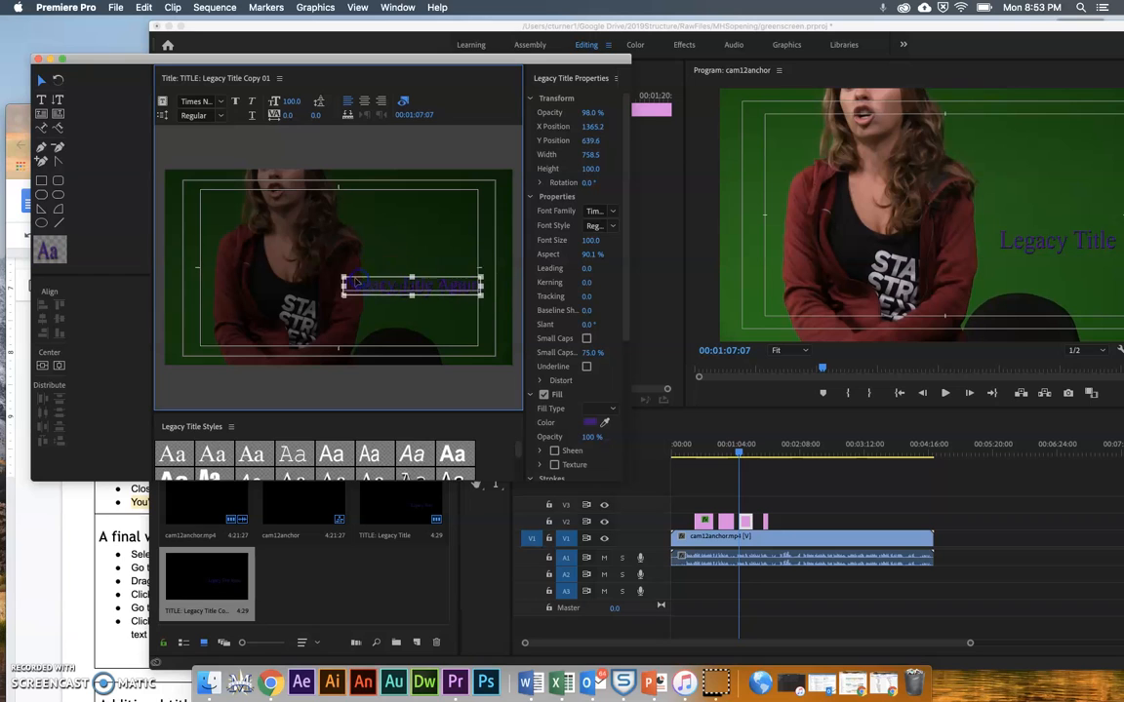
# Set the fill opacity to 73% and apply a linear gradient with a blue first colour stop
pyautogui.click(591, 438)
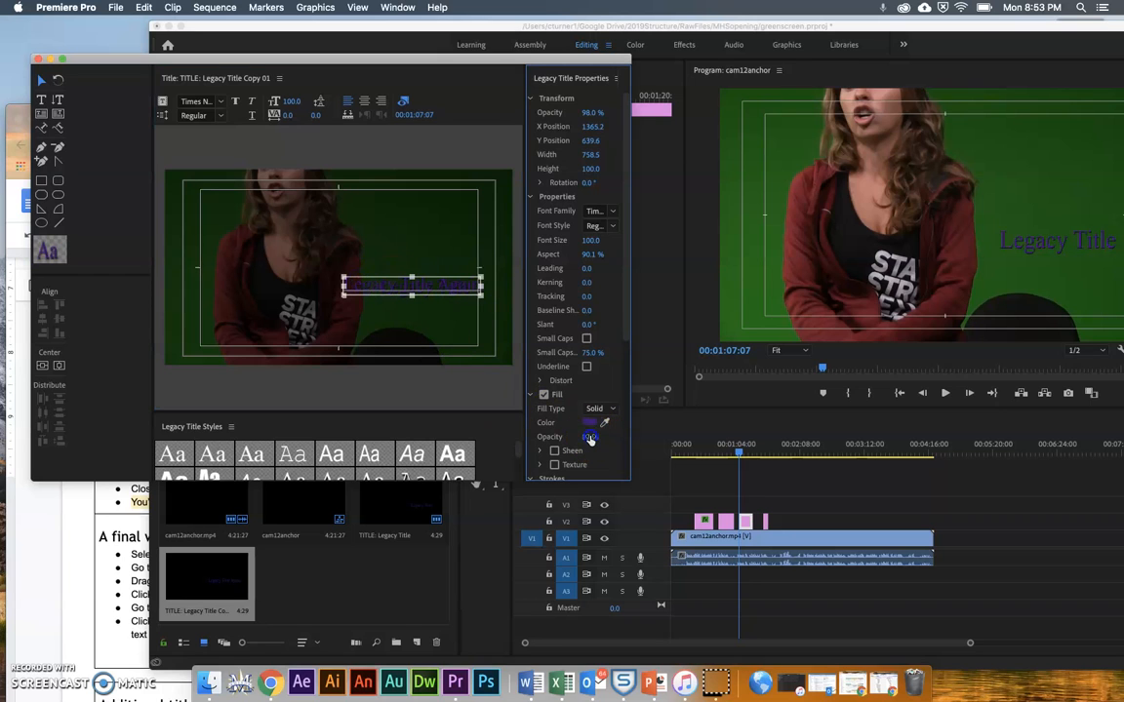
pyautogui.click(595, 407)
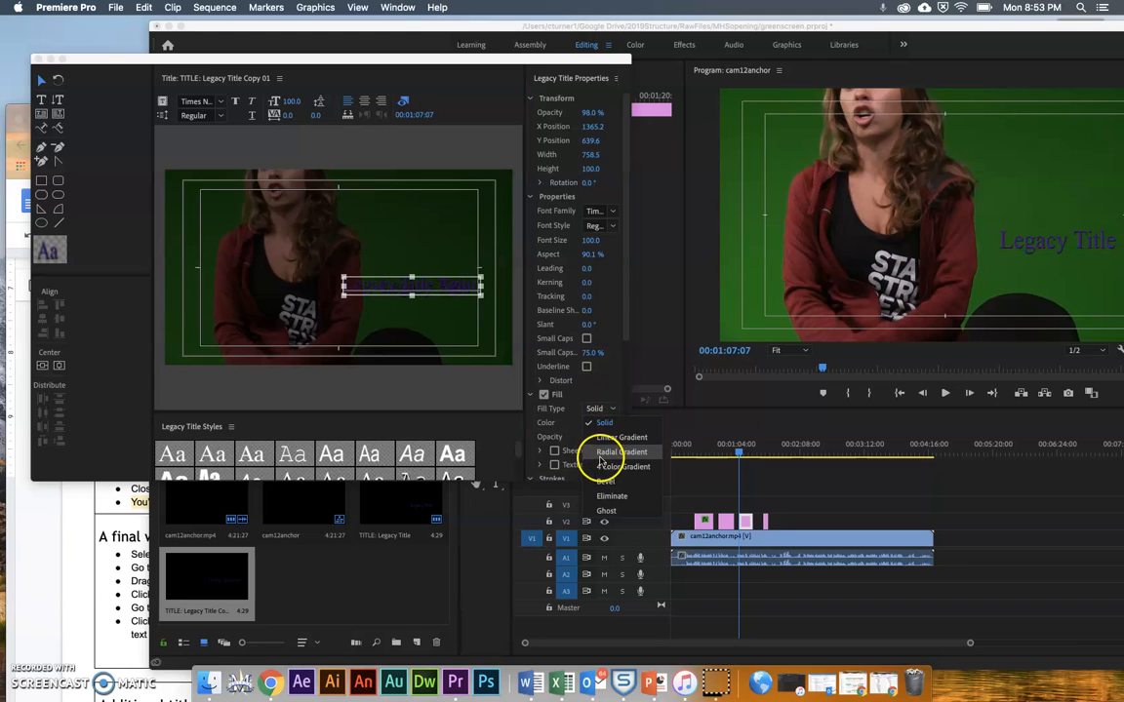
pyautogui.click(600, 438)
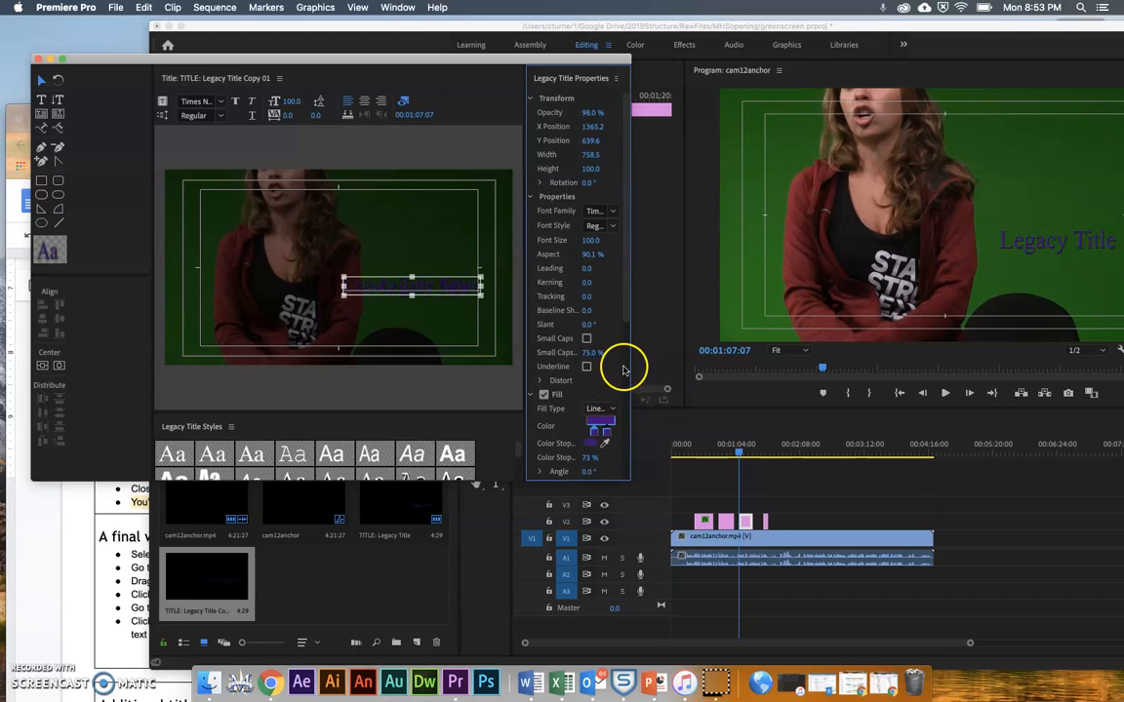
pyautogui.doubleClick(594, 434)
pyautogui.click(598, 279)
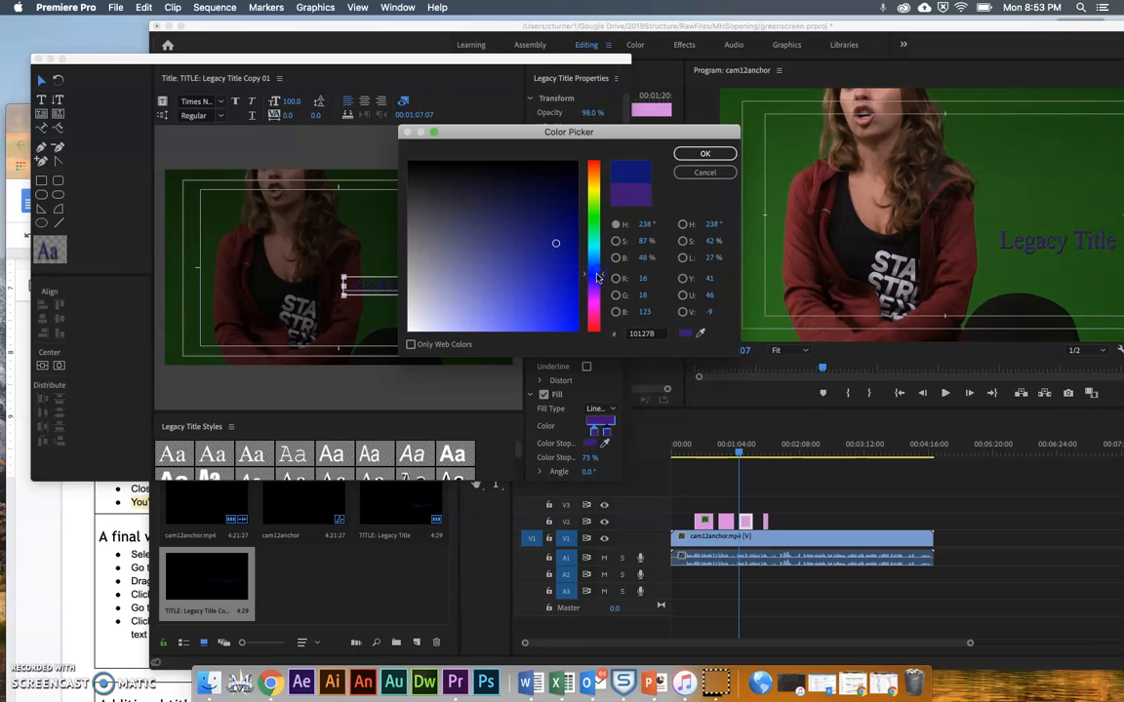
pyautogui.click(704, 153)
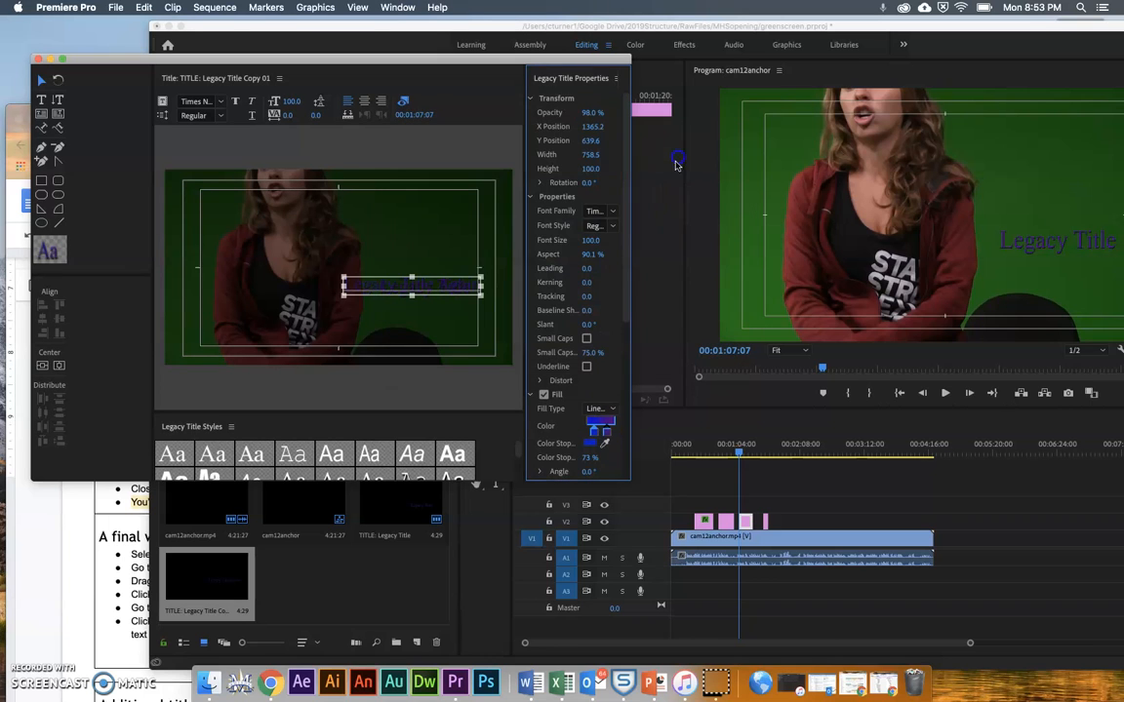
# Add the edited title copy to V2 after the other titles, preview it at 00:01:39:20, and shift the preceding short title clip earlier
pyautogui.click(36, 60)
pyautogui.moveTo(199, 578); pyautogui.dragTo(775, 524)
pyautogui.moveTo(970, 643); pyautogui.dragTo(883, 634)
pyautogui.moveTo(946, 454)
pyautogui.mouseDown()
pyautogui.moveTo(920, 451)
pyautogui.moveTo(949, 452)
pyautogui.moveTo(921, 453)
pyautogui.moveTo(944, 460)
pyautogui.mouseUp()
pyautogui.moveTo(929, 519); pyautogui.dragTo(907, 522)
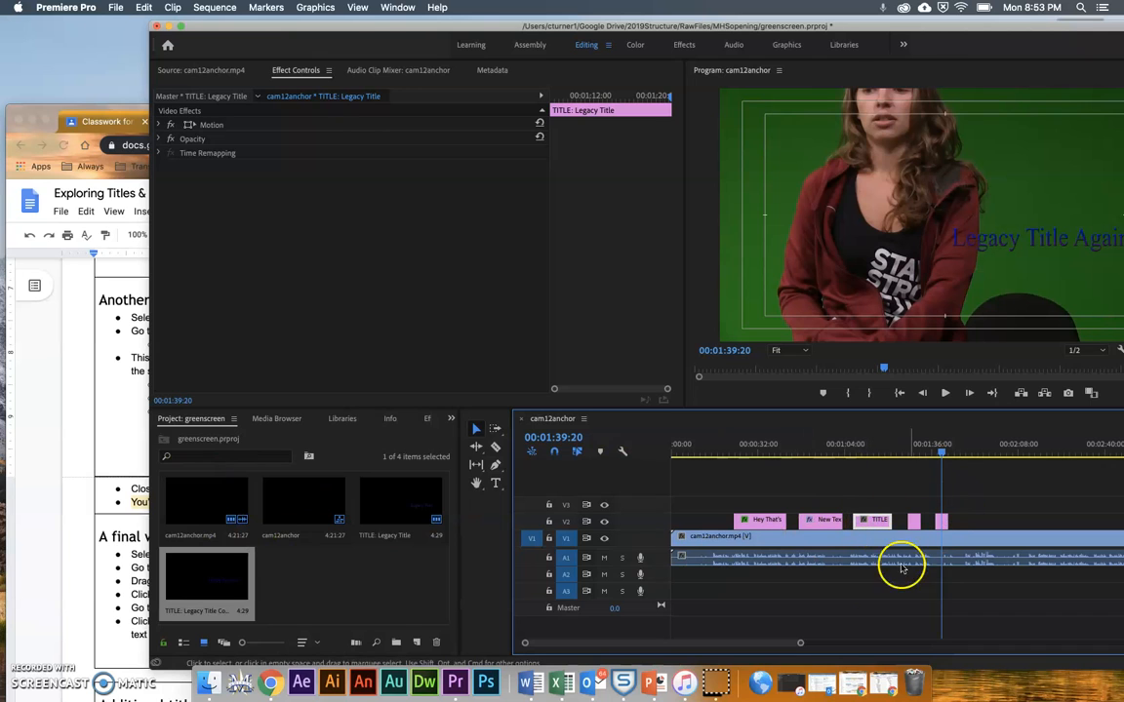
# Paste a copy of the lengthened Legacy Title clip into the anchor video on V1, and preview it at 00:02:28:24
pyautogui.moveTo(801, 642); pyautogui.dragTo(973, 642)
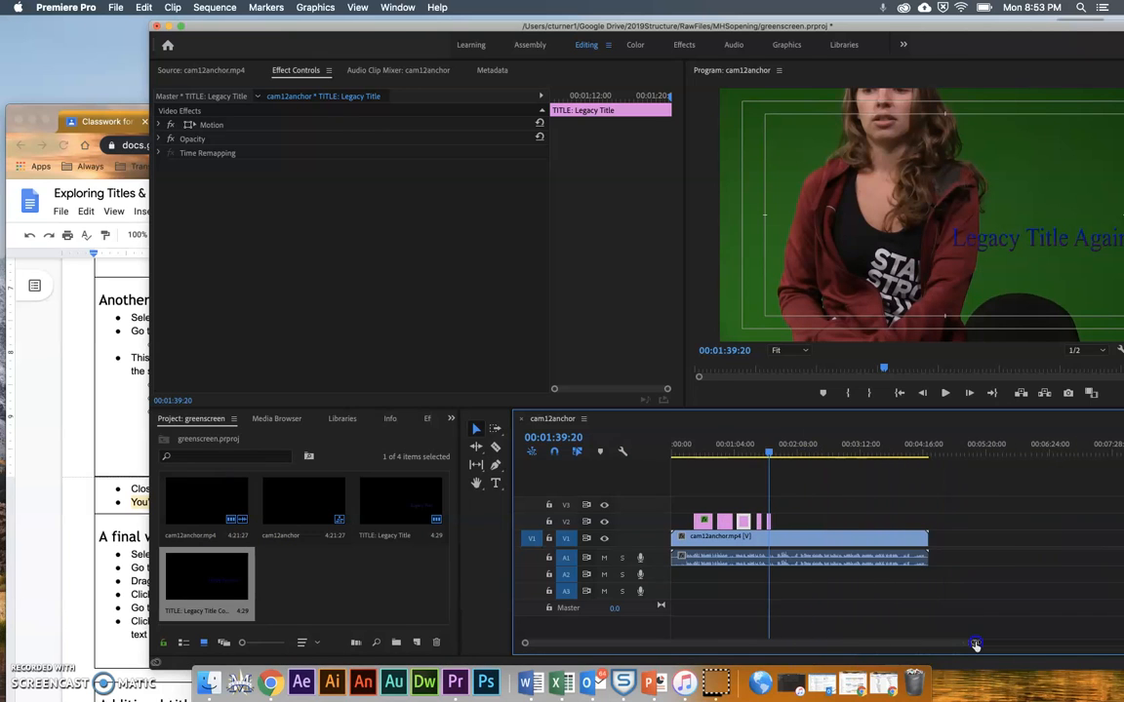
pyautogui.click(816, 454)
pyautogui.press('super+v')
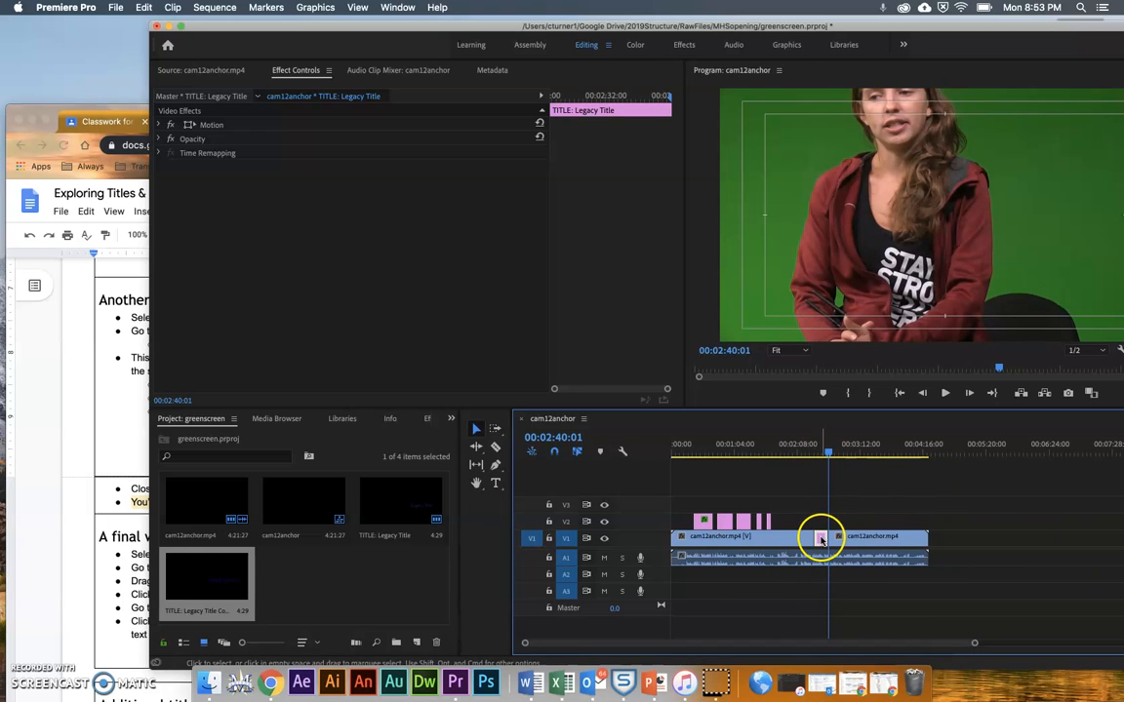
pyautogui.moveTo(831, 453)
pyautogui.mouseDown()
pyautogui.moveTo(807, 456)
pyautogui.moveTo(819, 459)
pyautogui.mouseUp()
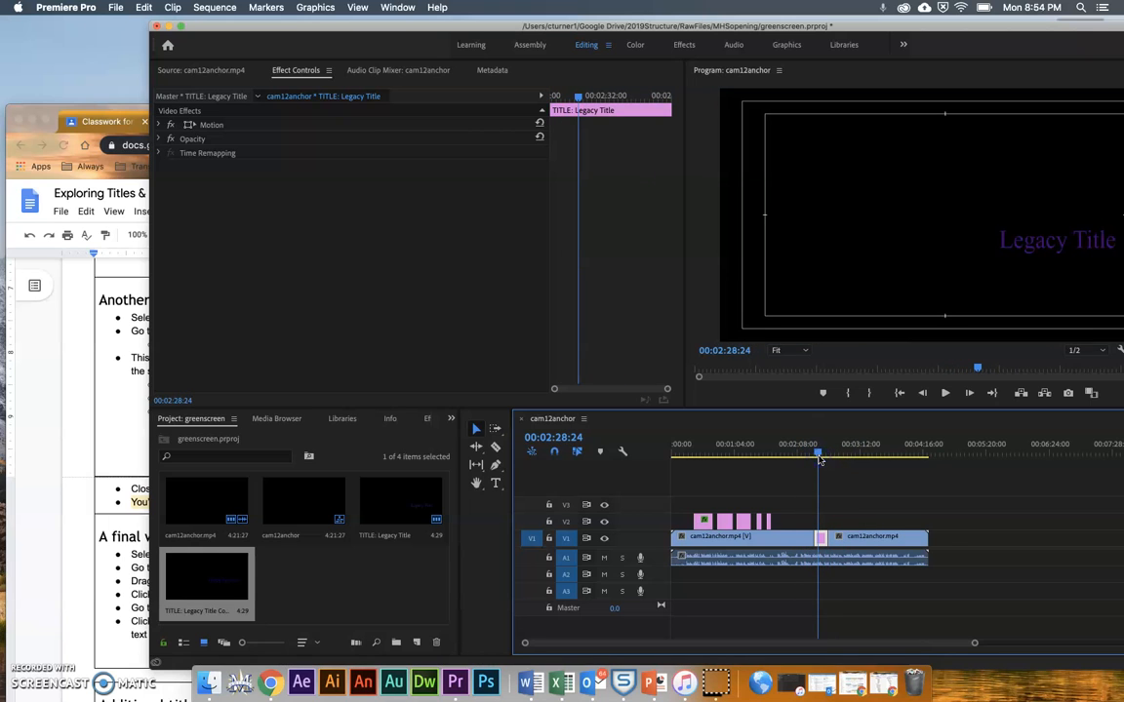
# Undo the Legacy Title paste into V1, paste the copy after the anchor video, and move it to V2 around 00:02:00:08
pyautogui.moveTo(818, 454); pyautogui.dragTo(935, 475)
pyautogui.press('super+z')
pyautogui.press('super+v')
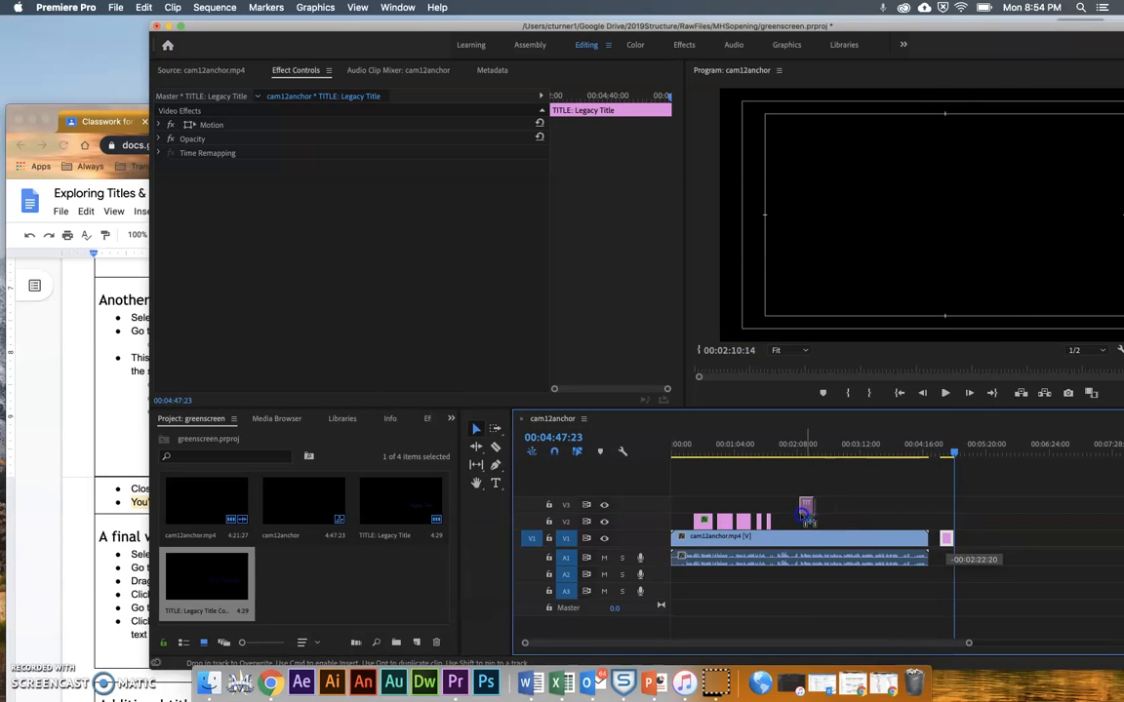
pyautogui.moveTo(945, 539); pyautogui.dragTo(788, 521)
pyautogui.click(790, 453)
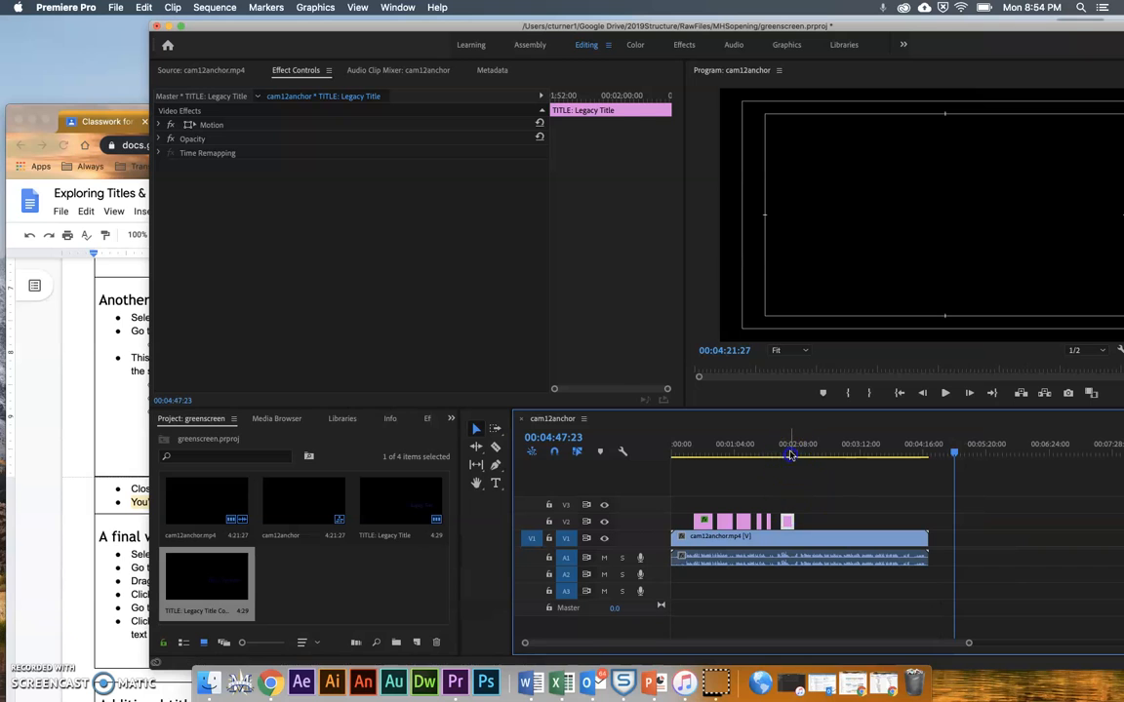
# Open the pasted Legacy Title in the title designer, preview the earlier titles, and delete the pasted clip from V2
pyautogui.doubleClick(789, 522)
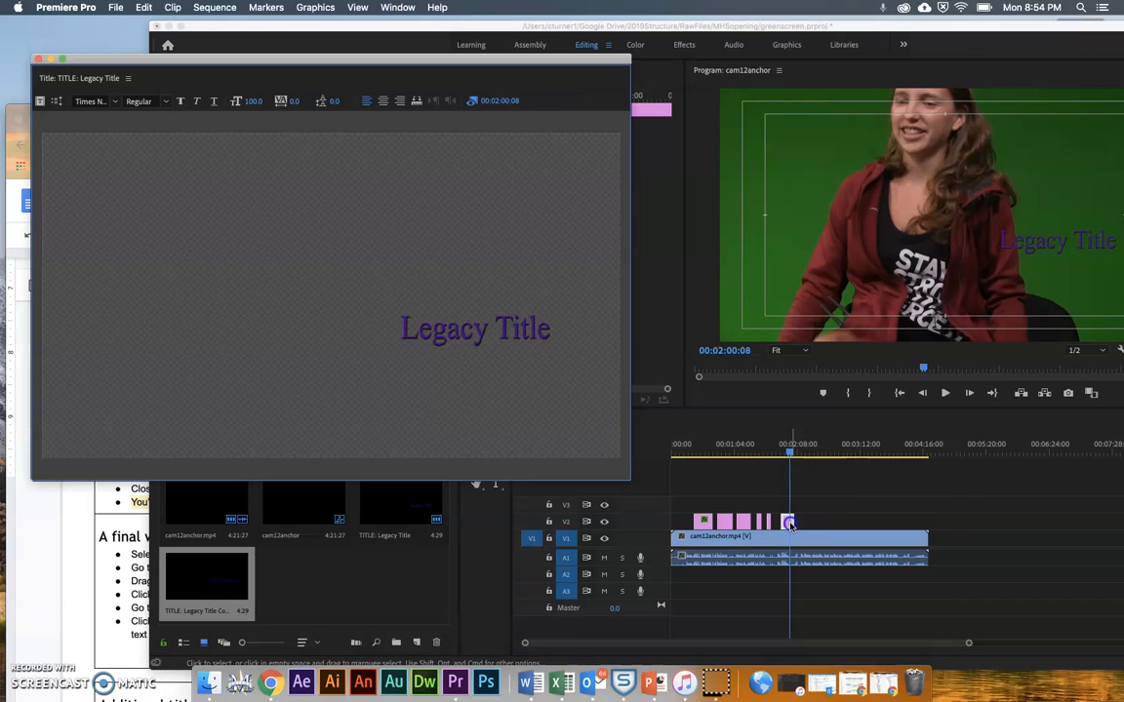
pyautogui.doubleClick(465, 288)
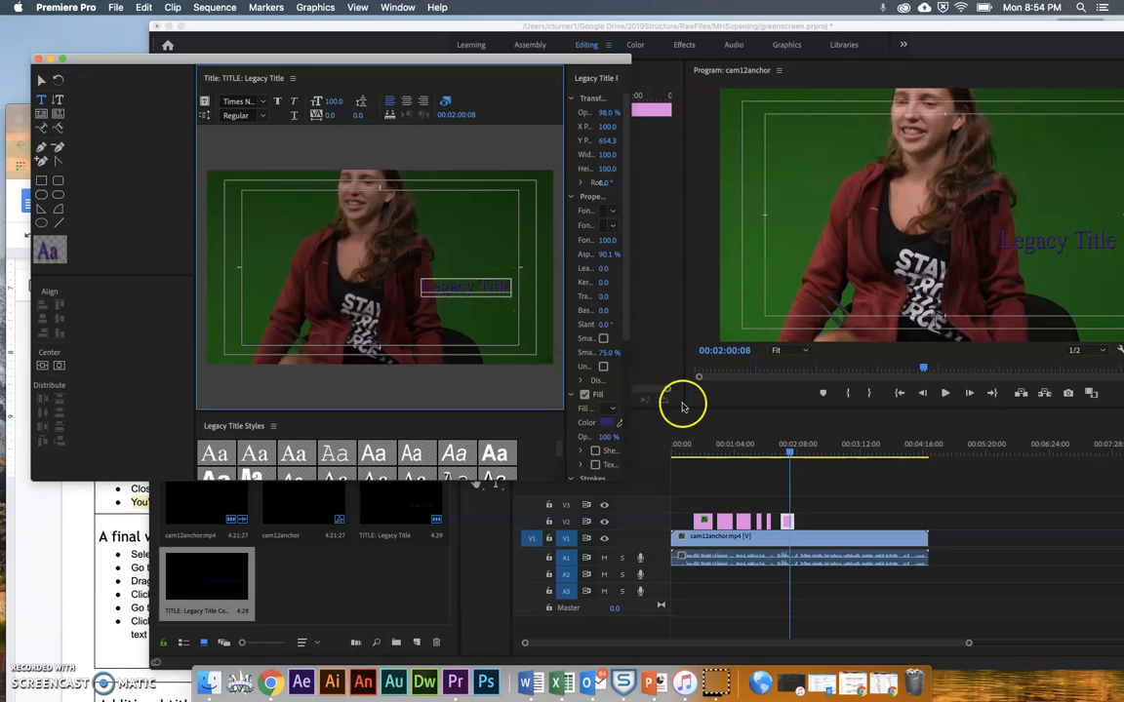
pyautogui.moveTo(794, 451); pyautogui.dragTo(706, 455)
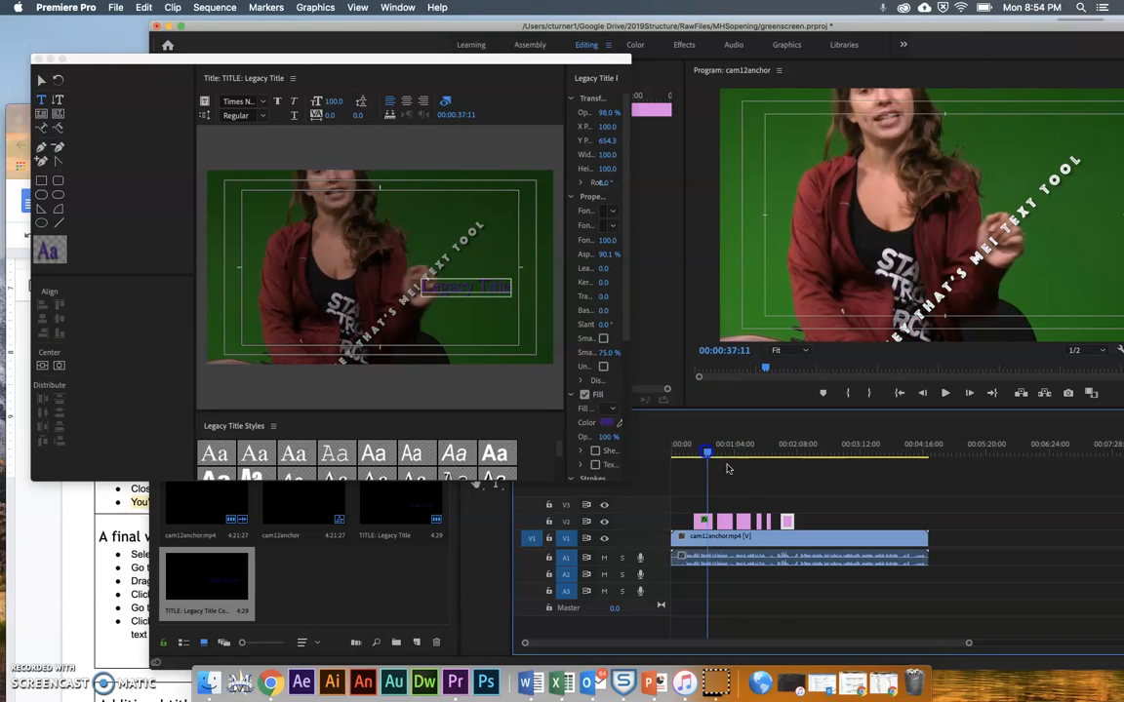
pyautogui.click(786, 521)
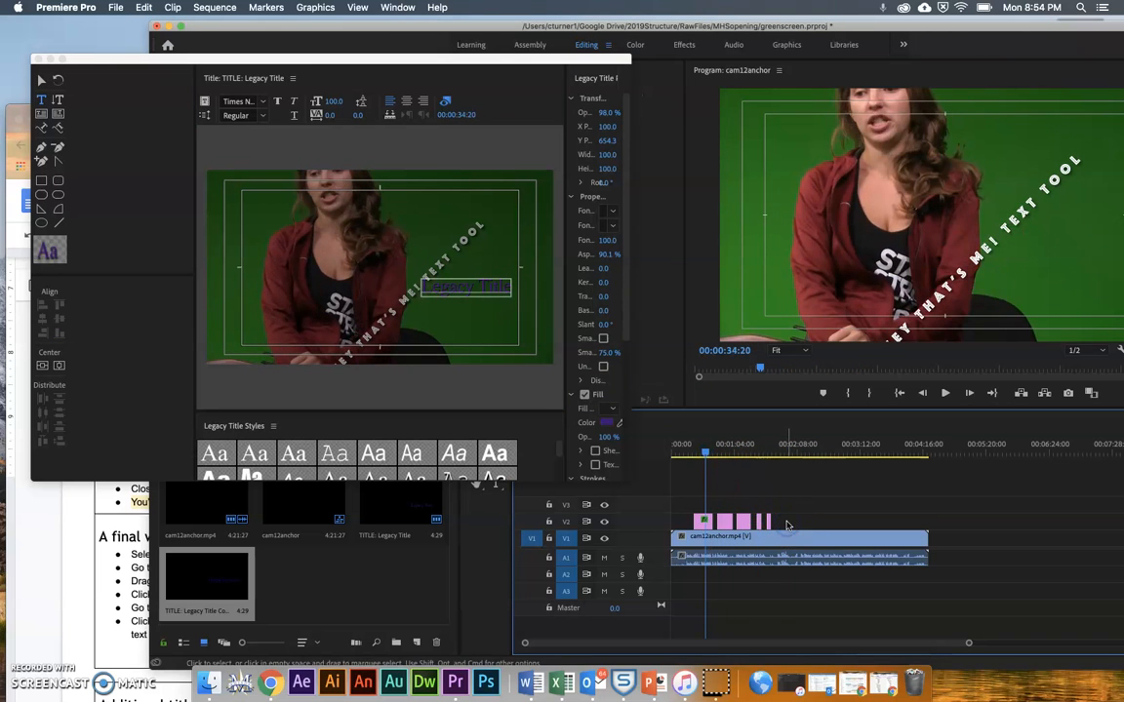
# Copy the red "New Text Layer" title clip, paste it past the anchor video's end, and move the copy to V2 around 00:01:48:01
pyautogui.click(722, 452)
pyautogui.click(723, 524)
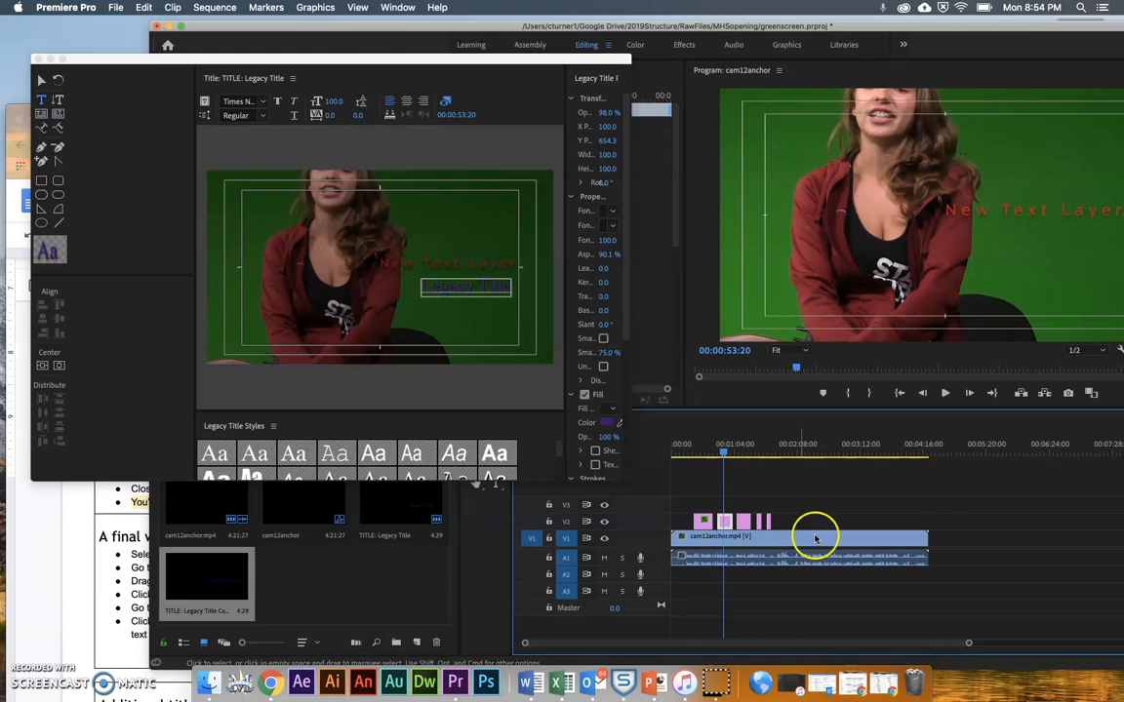
pyautogui.click(952, 451)
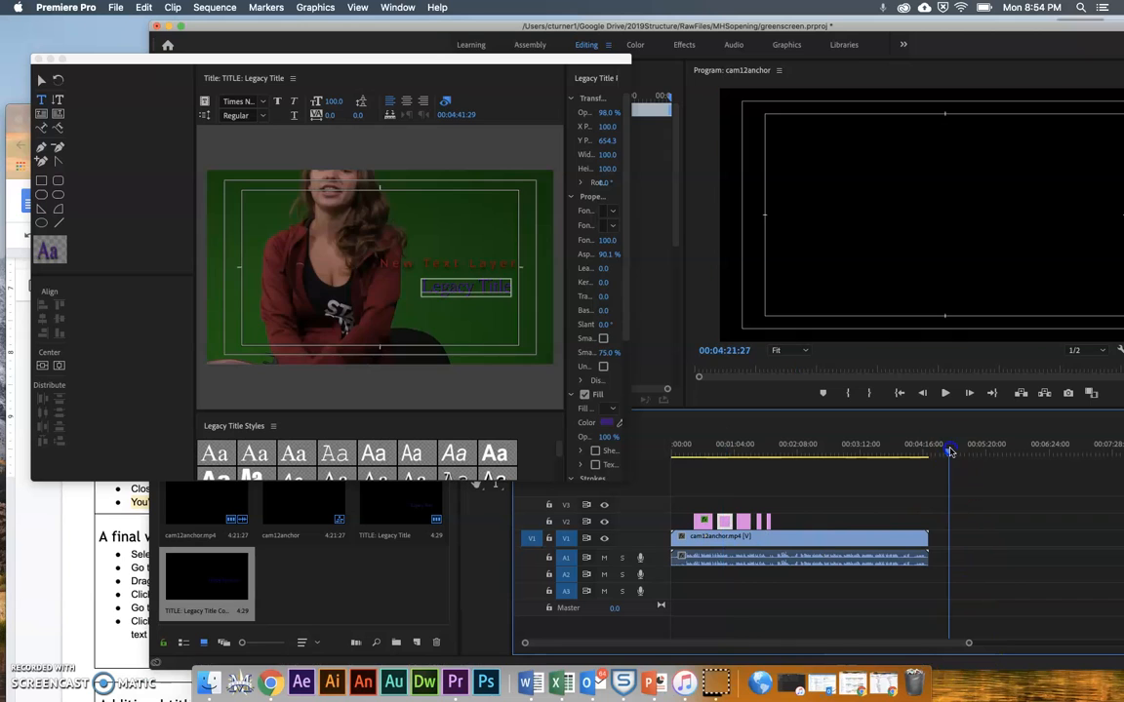
pyautogui.press('super+v')
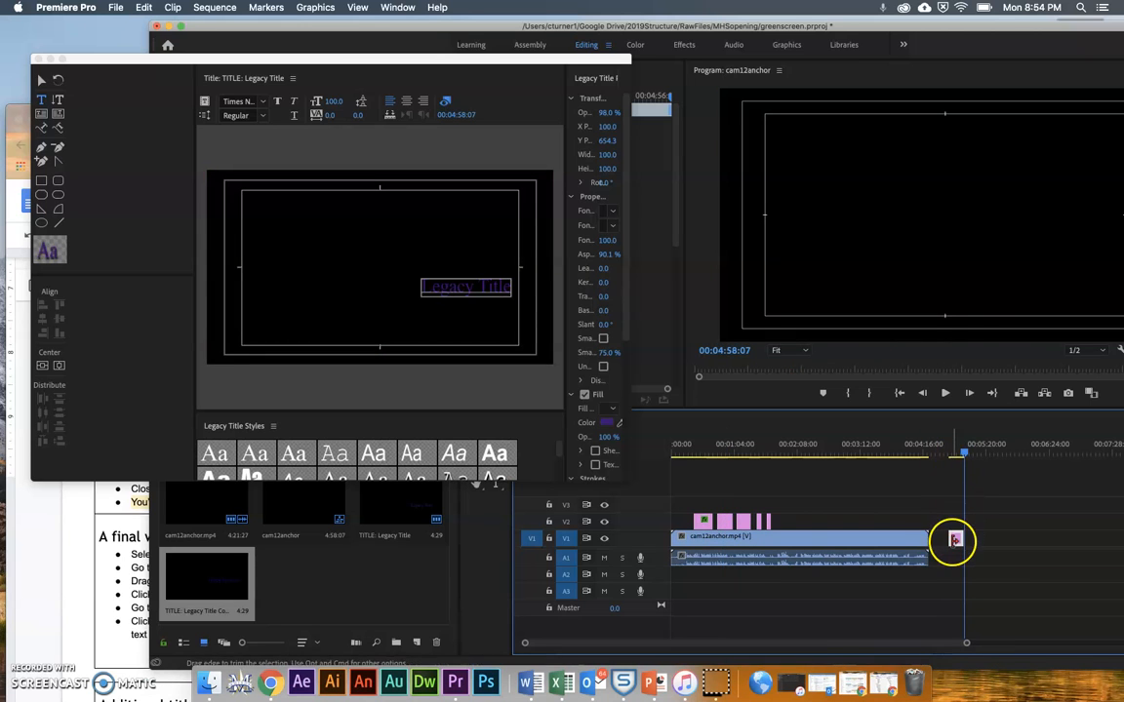
pyautogui.moveTo(957, 538); pyautogui.dragTo(777, 521)
pyautogui.click(778, 452)
pyautogui.click(782, 522)
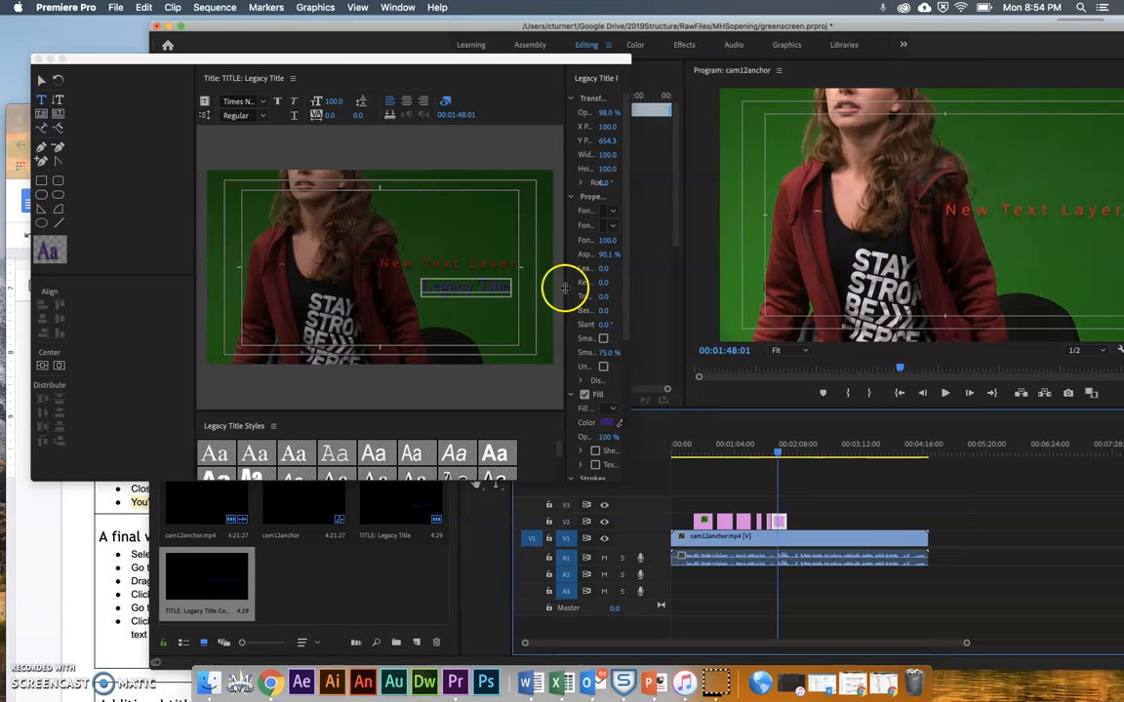
# Close the title designer and change the copied title's text to "New Text Layer Edited"
pyautogui.click(442, 259)
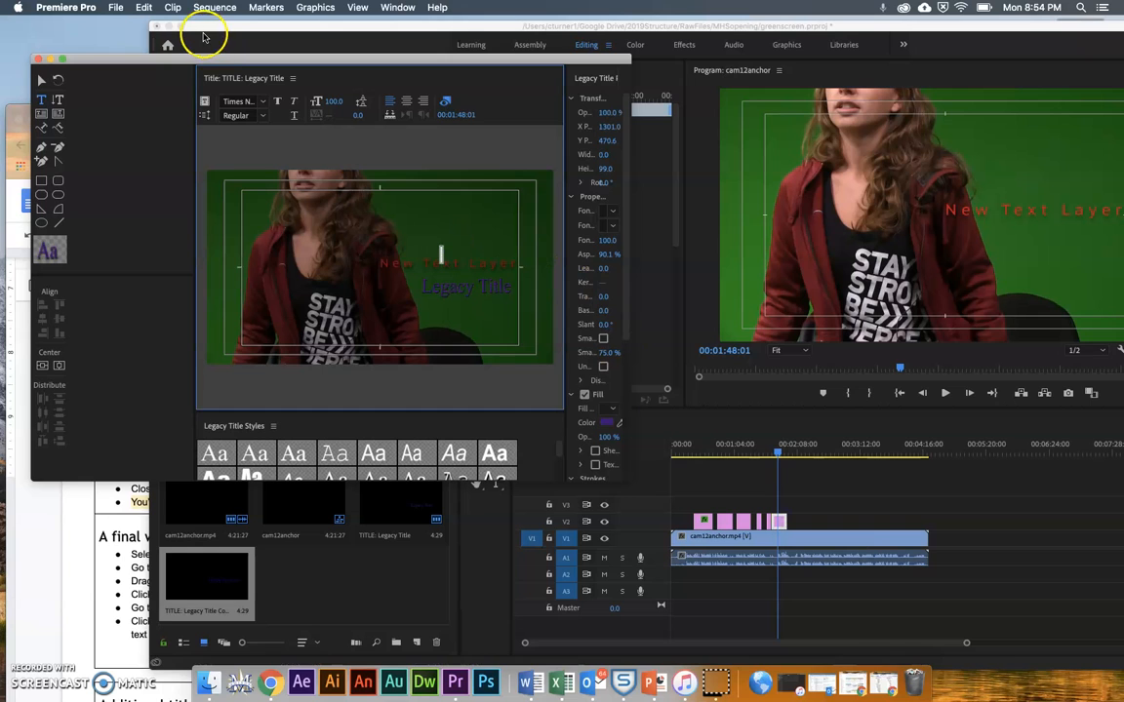
pyautogui.click(39, 60)
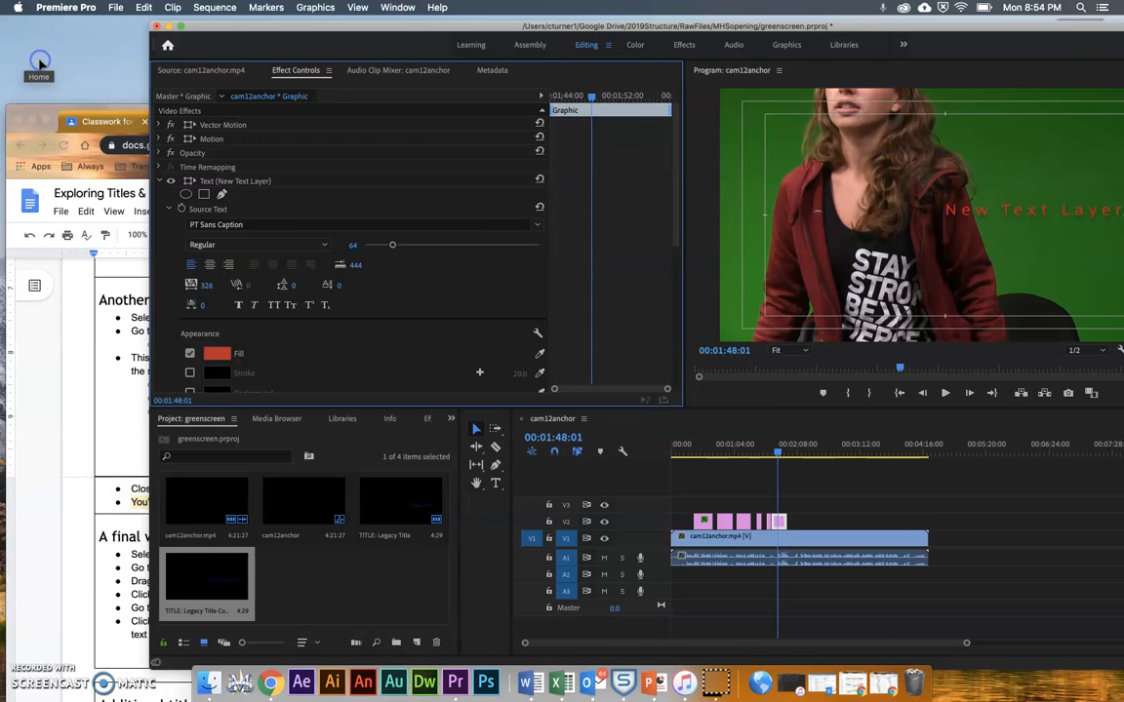
pyautogui.click(1000, 211)
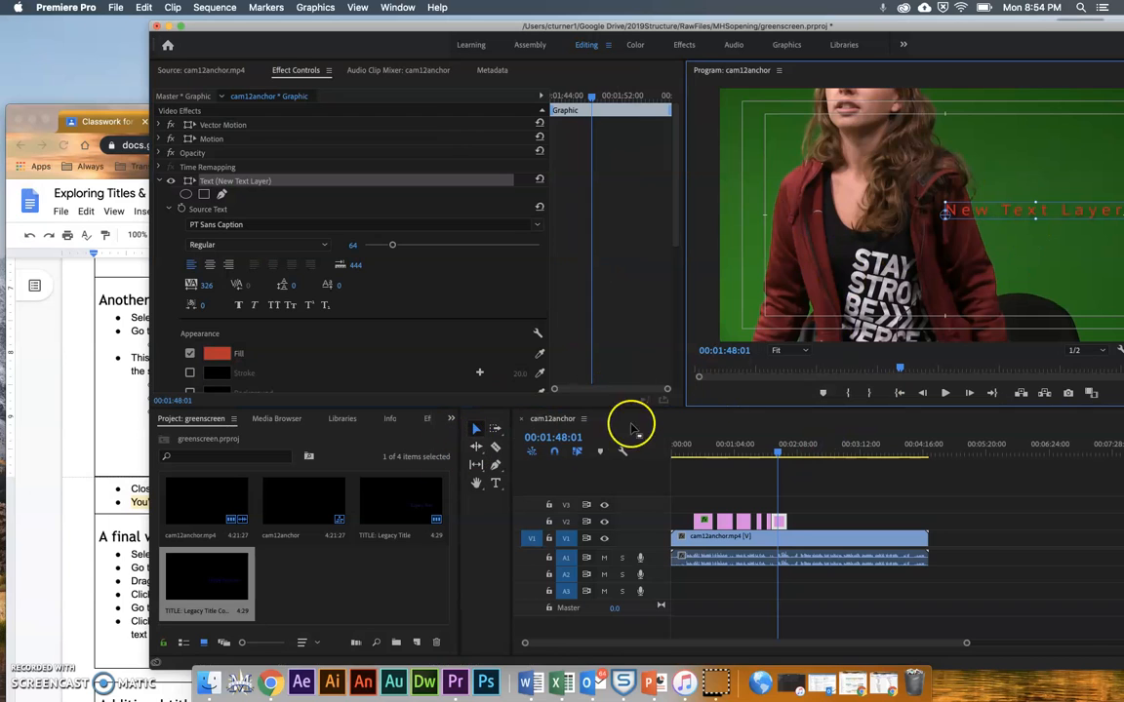
pyautogui.click(495, 482)
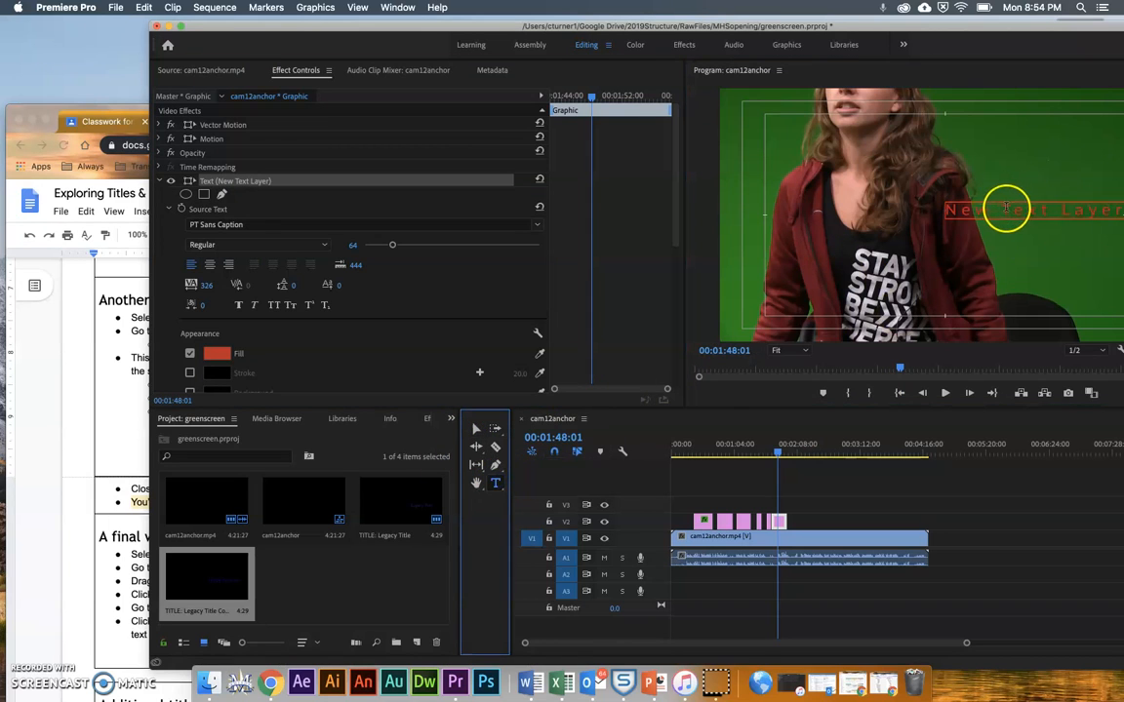
pyautogui.click(1117, 211)
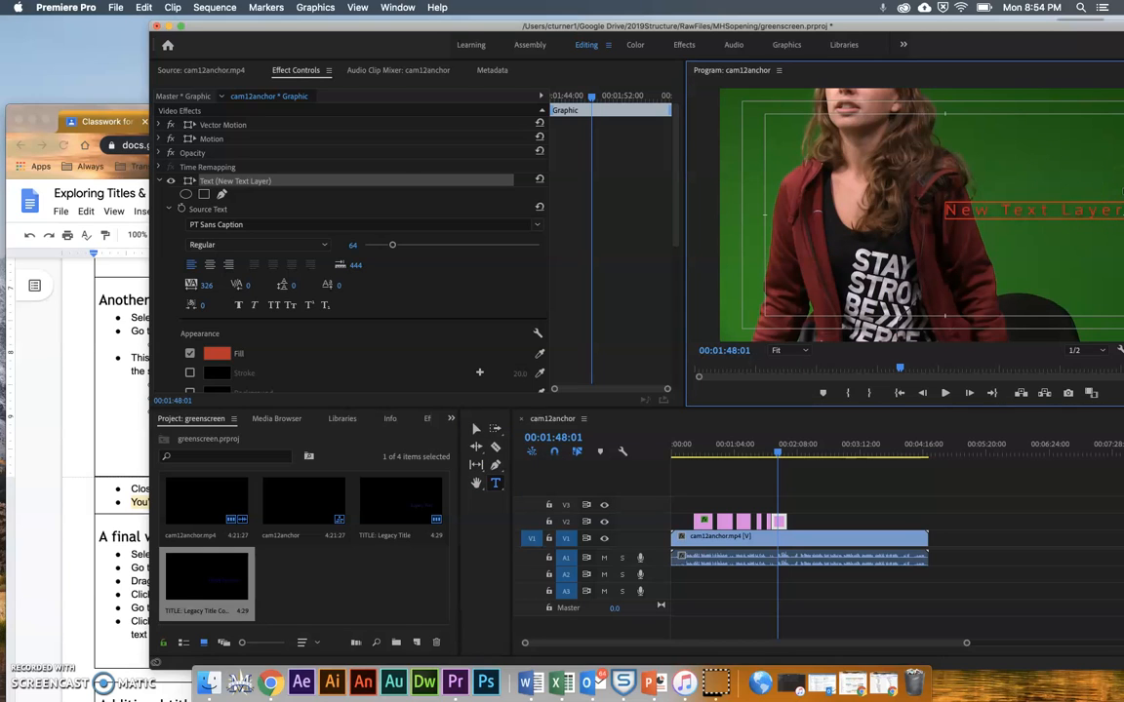
pyautogui.write('Edited')
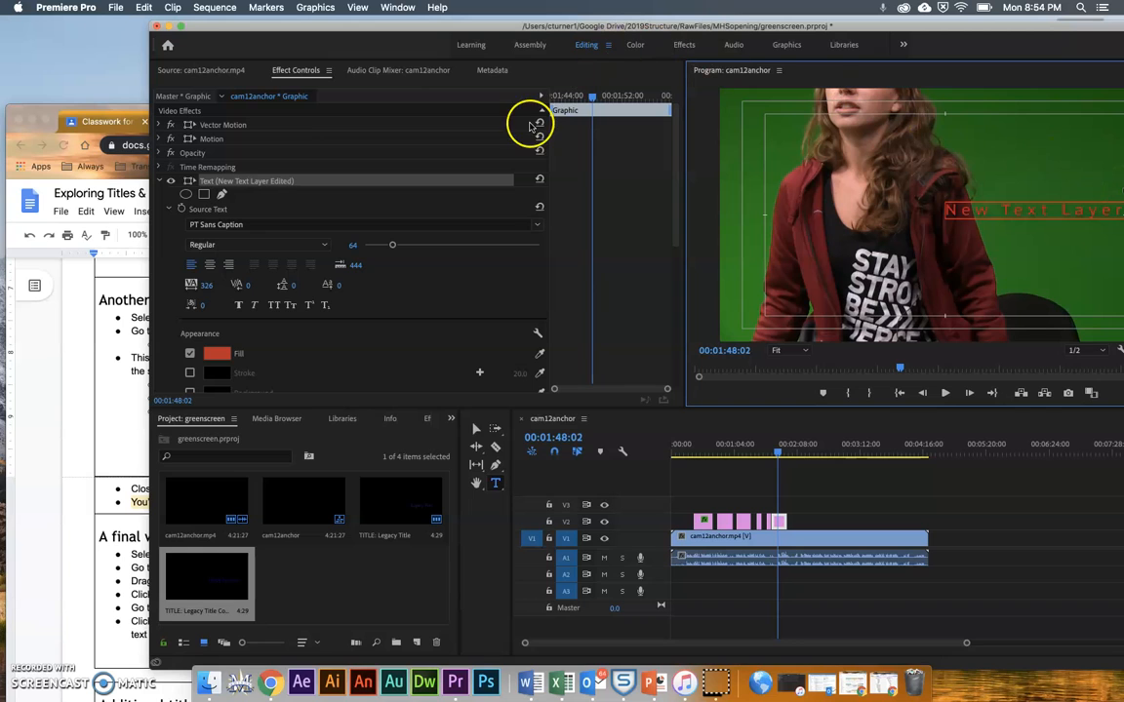
# Move the edited title down and left across the anchor's shirt, and preview the original title at 00:00:48:07
pyautogui.click(476, 429)
pyautogui.moveTo(967, 215); pyautogui.dragTo(817, 274)
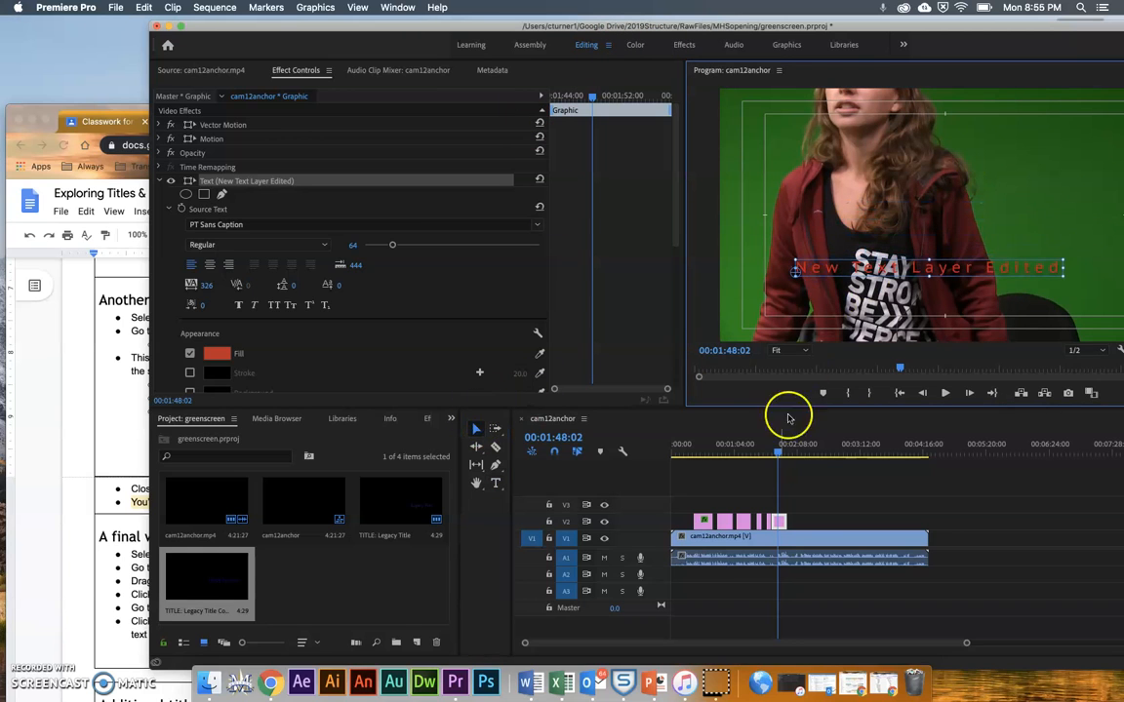
pyautogui.moveTo(780, 454); pyautogui.dragTo(719, 458)
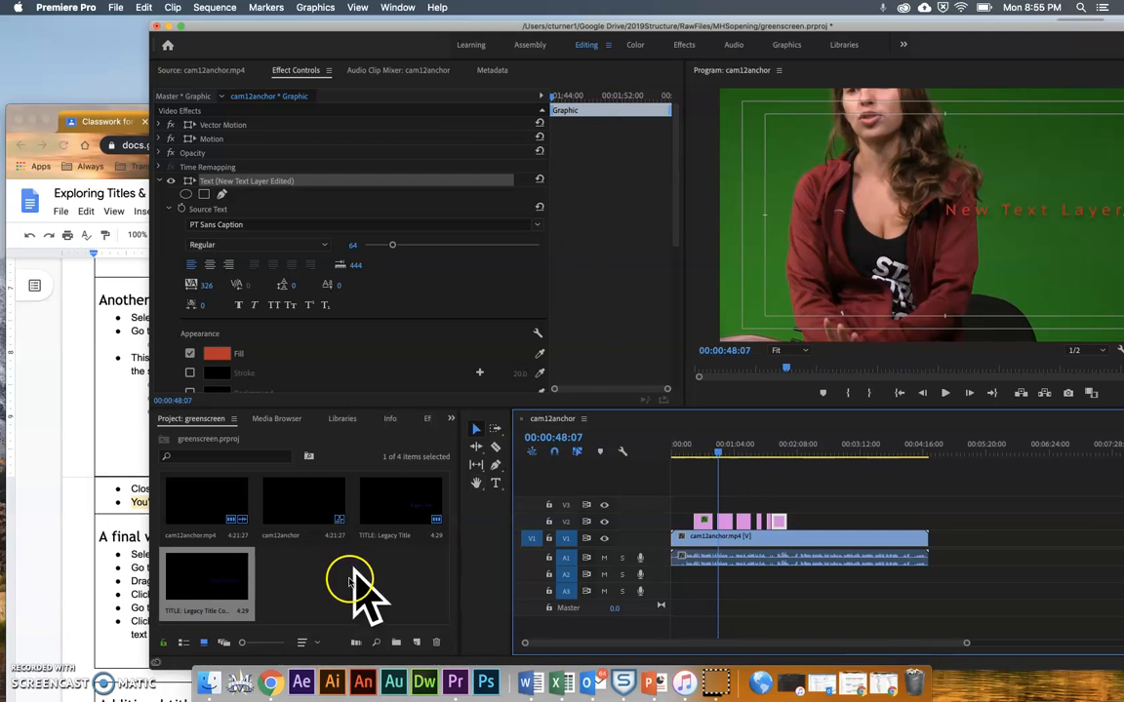
# Check the class document's essential graphics section, set the playhead to 00:02:19:29, and show Essential Graphics fully on screen
pyautogui.click(59, 426)
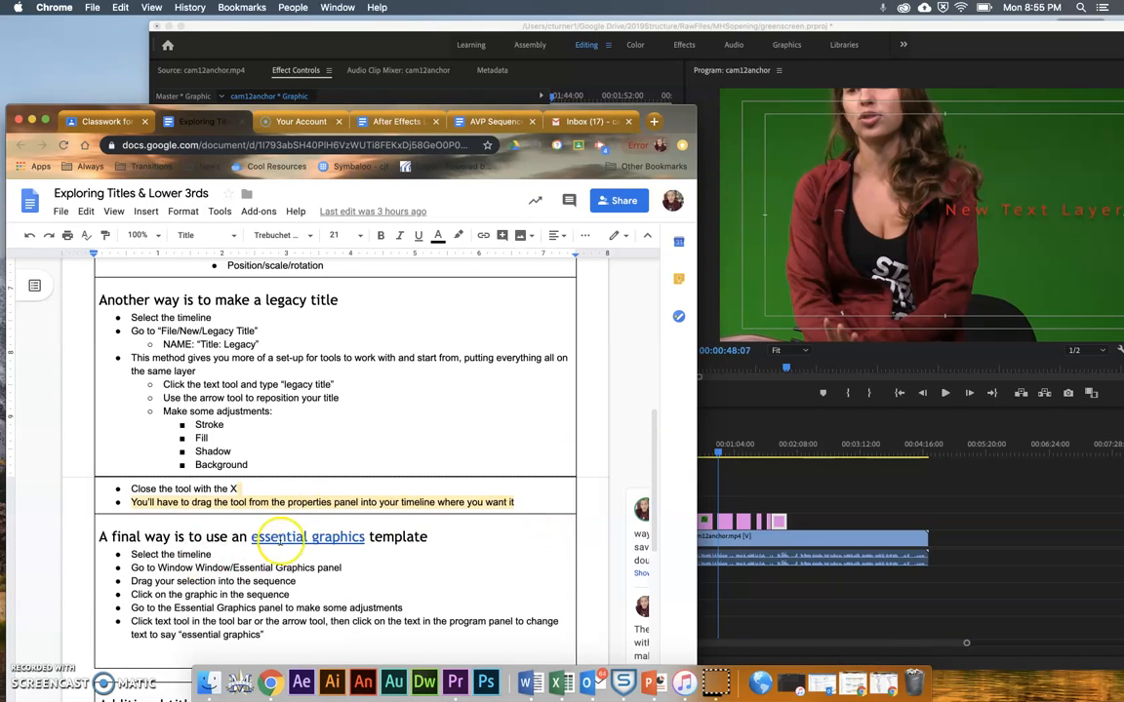
pyautogui.click(805, 449)
pyautogui.moveTo(811, 451); pyautogui.dragTo(809, 451)
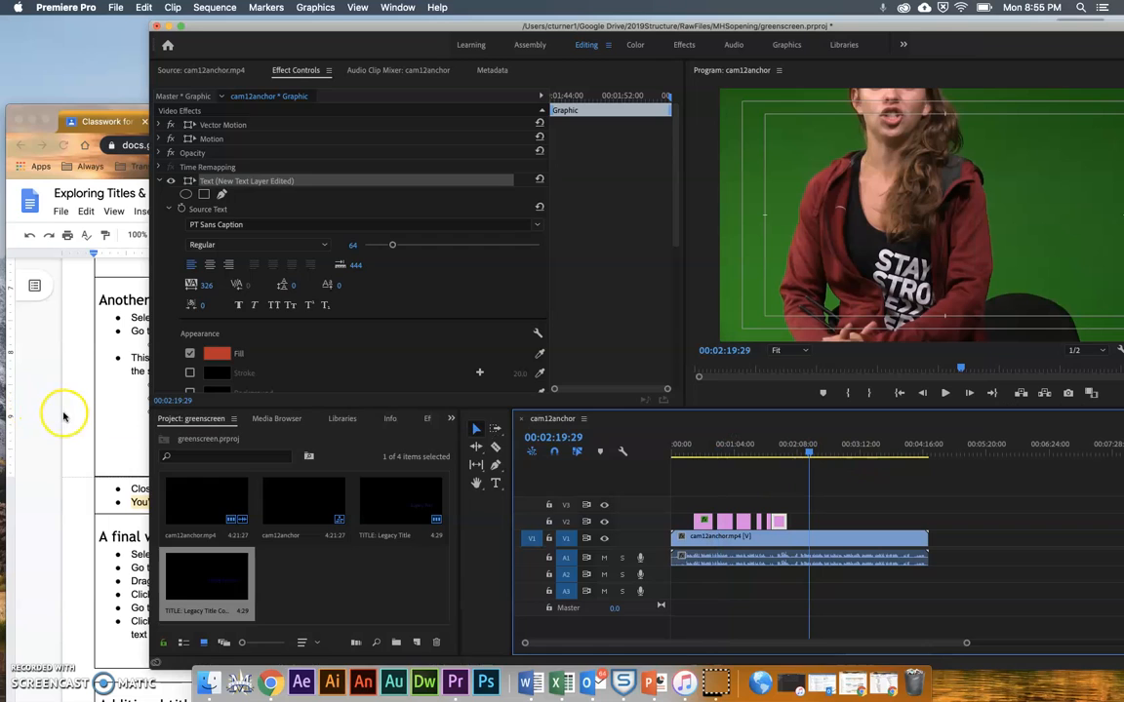
pyautogui.click(63, 416)
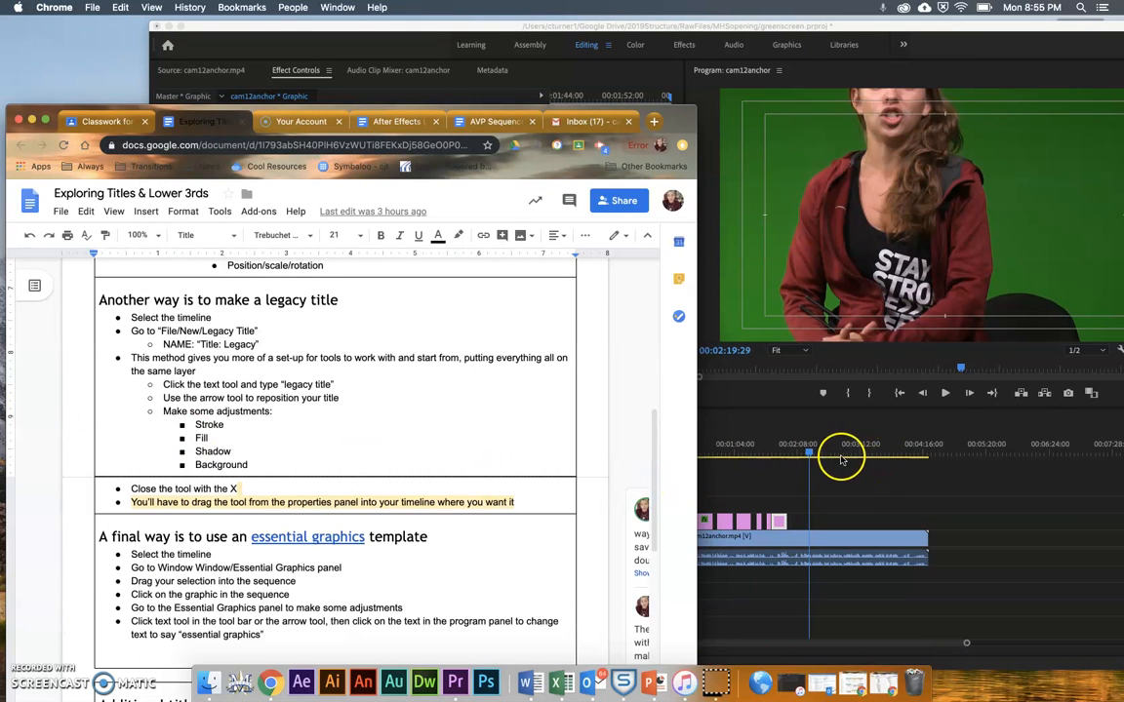
pyautogui.click(813, 453)
pyautogui.click(397, 7)
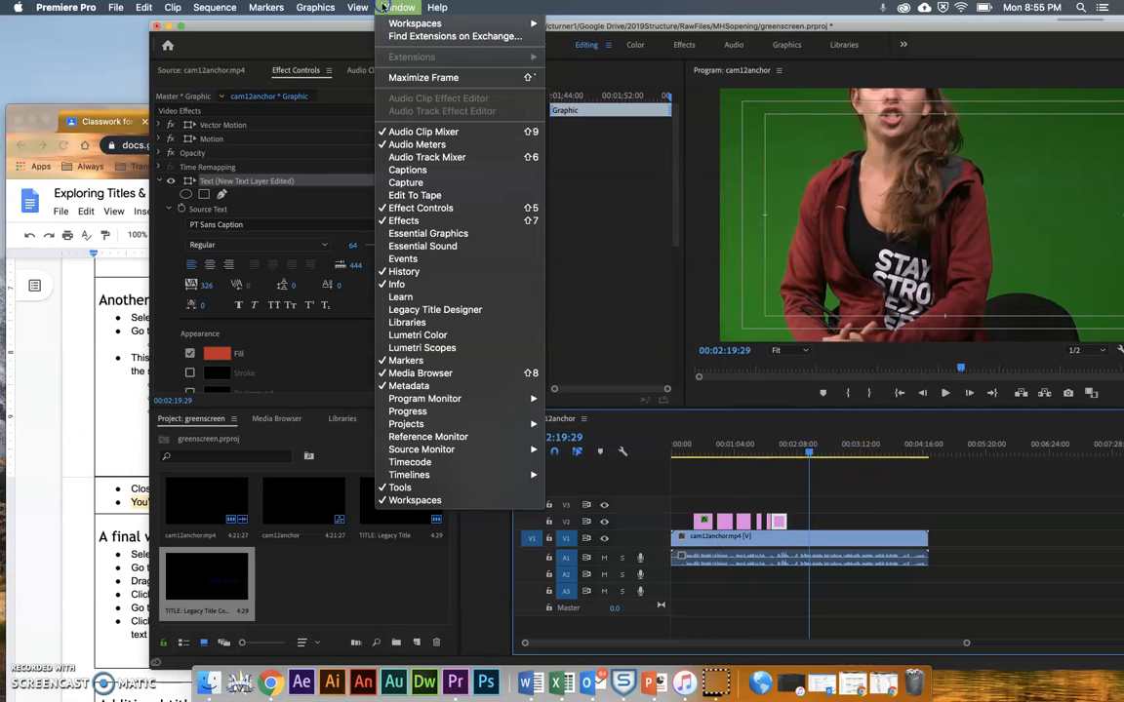
pyautogui.click(397, 235)
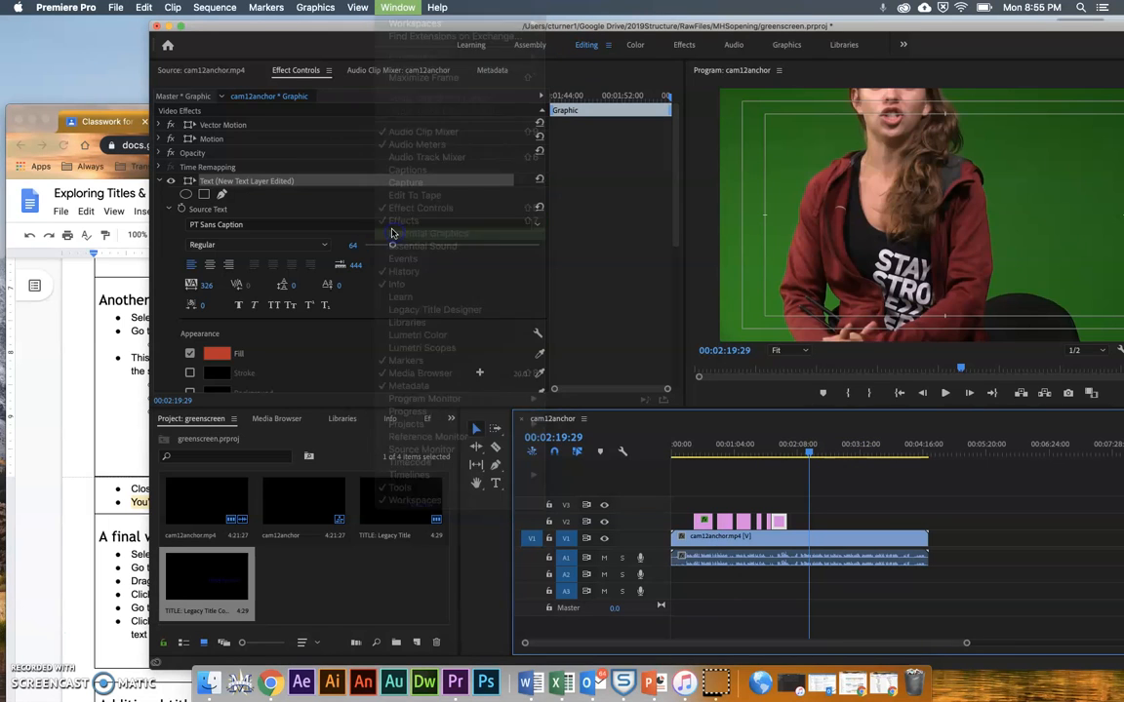
pyautogui.doubleClick(1023, 25)
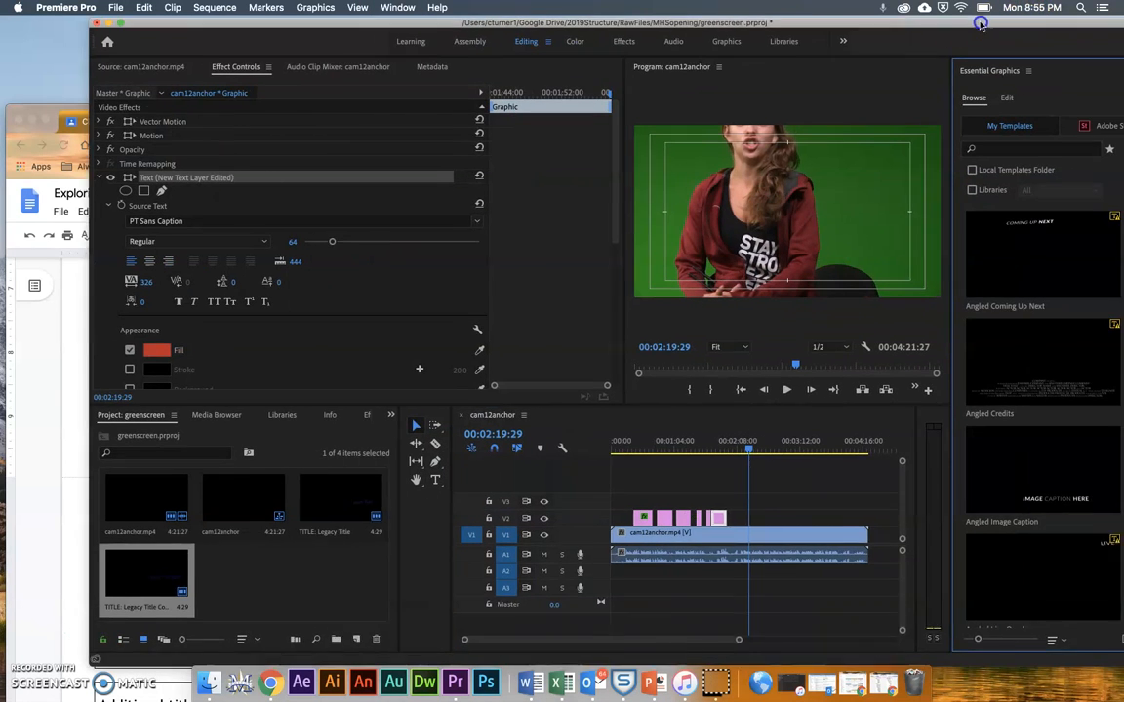
# Search the graphics templates for "third" and add the Bold Image Caption template to V2 at 00:02:19:29
pyautogui.scroll(-5, 1047, 238)
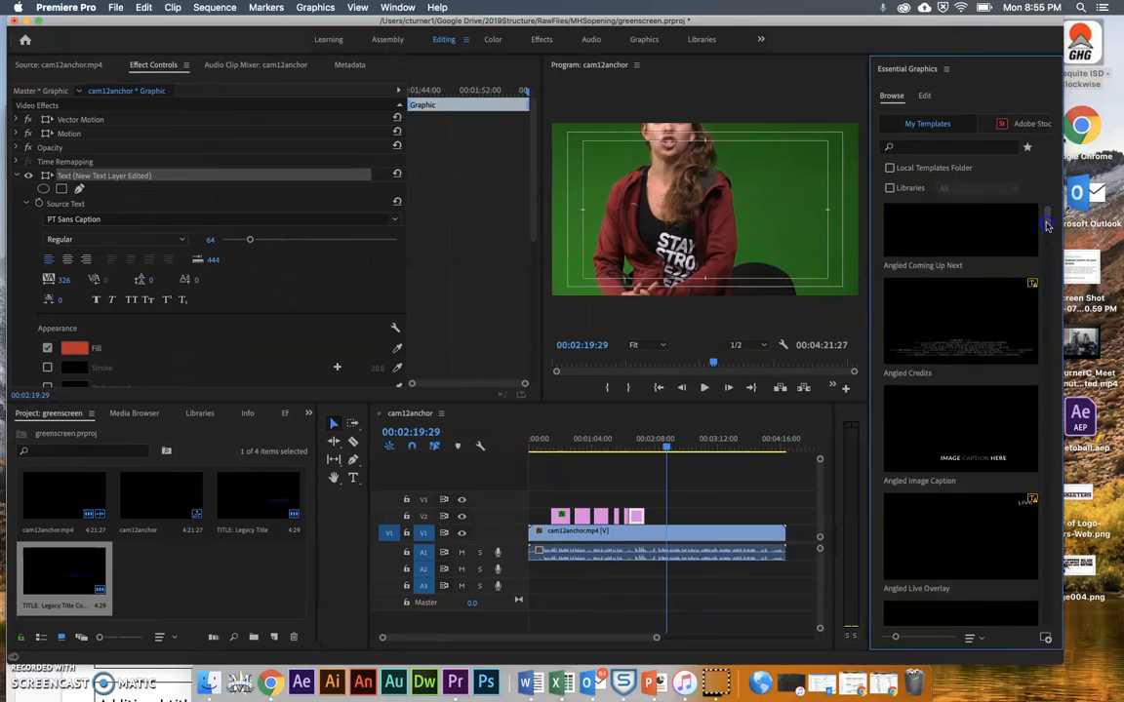
pyautogui.moveTo(1047, 238)
pyautogui.mouseDown()
pyautogui.moveTo(1039, 298)
pyautogui.moveTo(1036, 245)
pyautogui.mouseUp()
pyautogui.click(942, 148)
pyautogui.write('title')
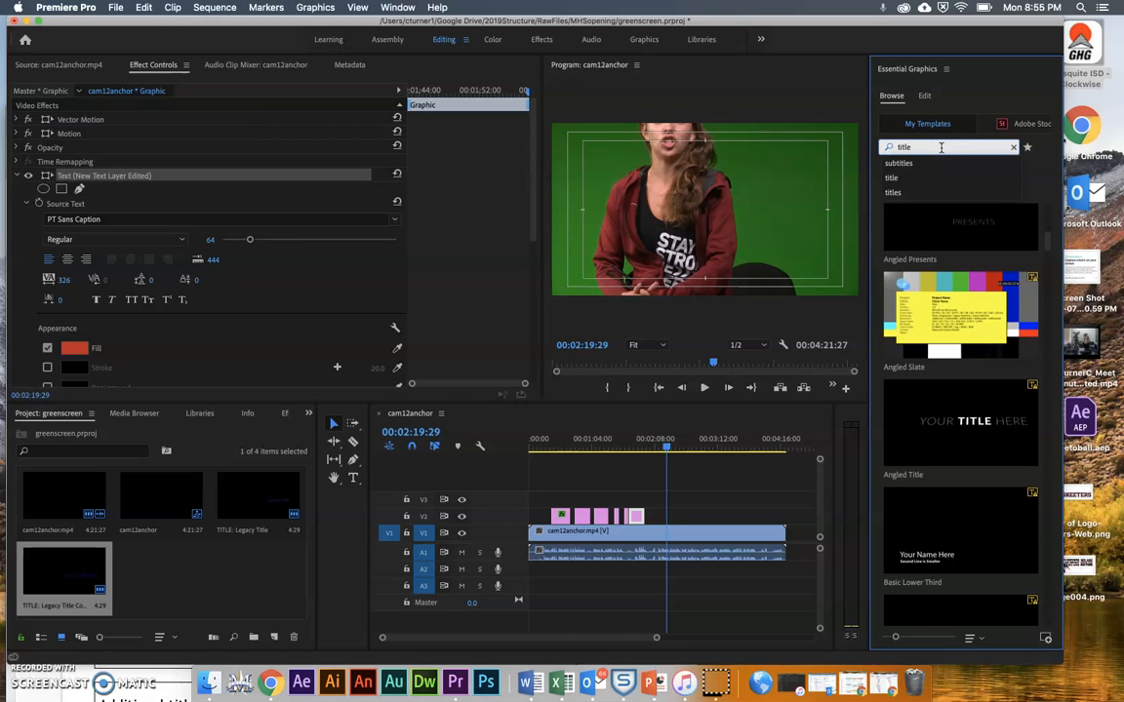
pyautogui.press('BackSpace')
pyautogui.press('BackSpace')
pyautogui.press('BackSpace')
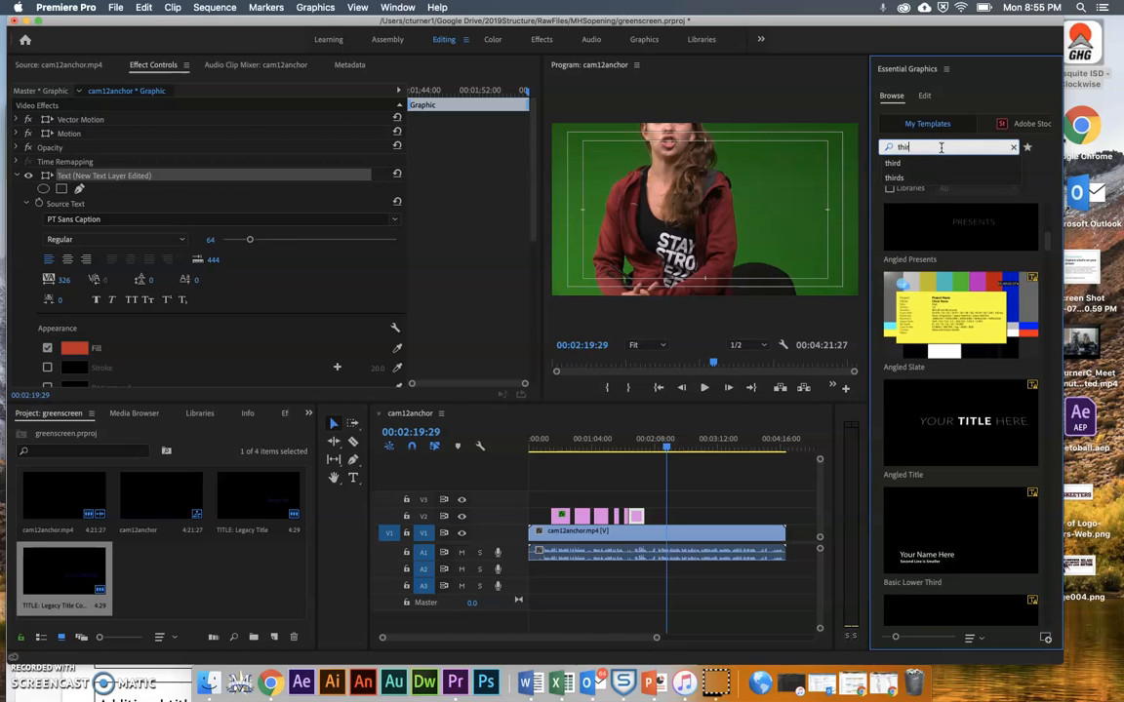
pyautogui.press('Return')
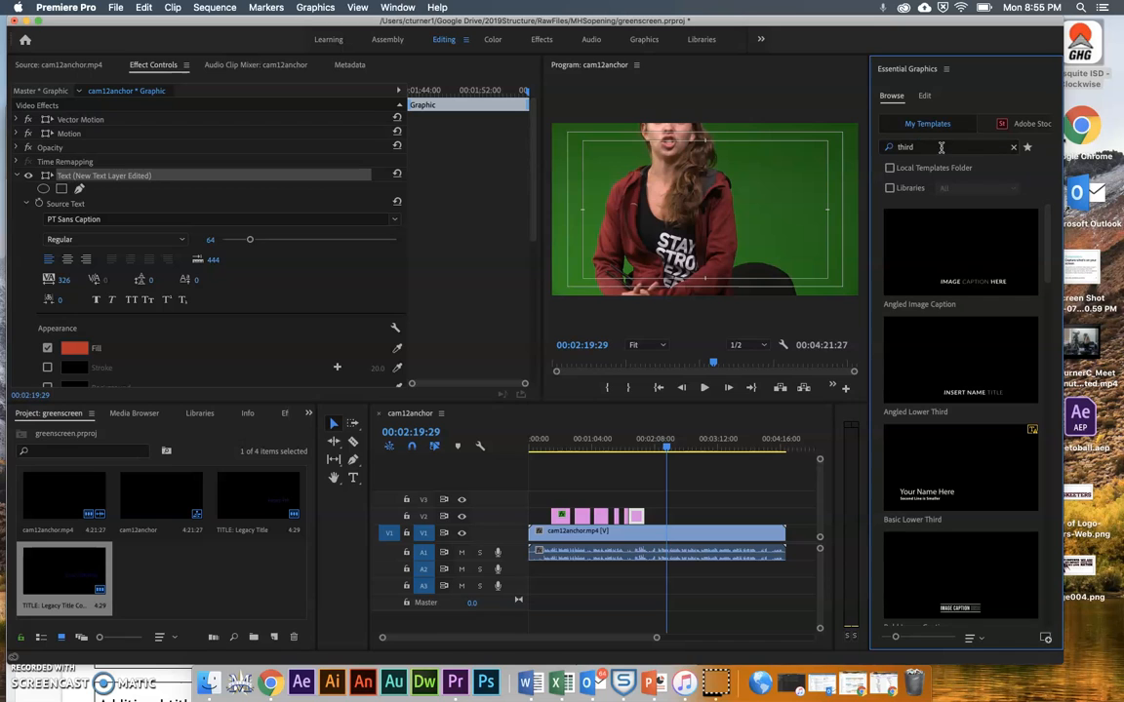
pyautogui.moveTo(1047, 255); pyautogui.dragTo(1037, 302)
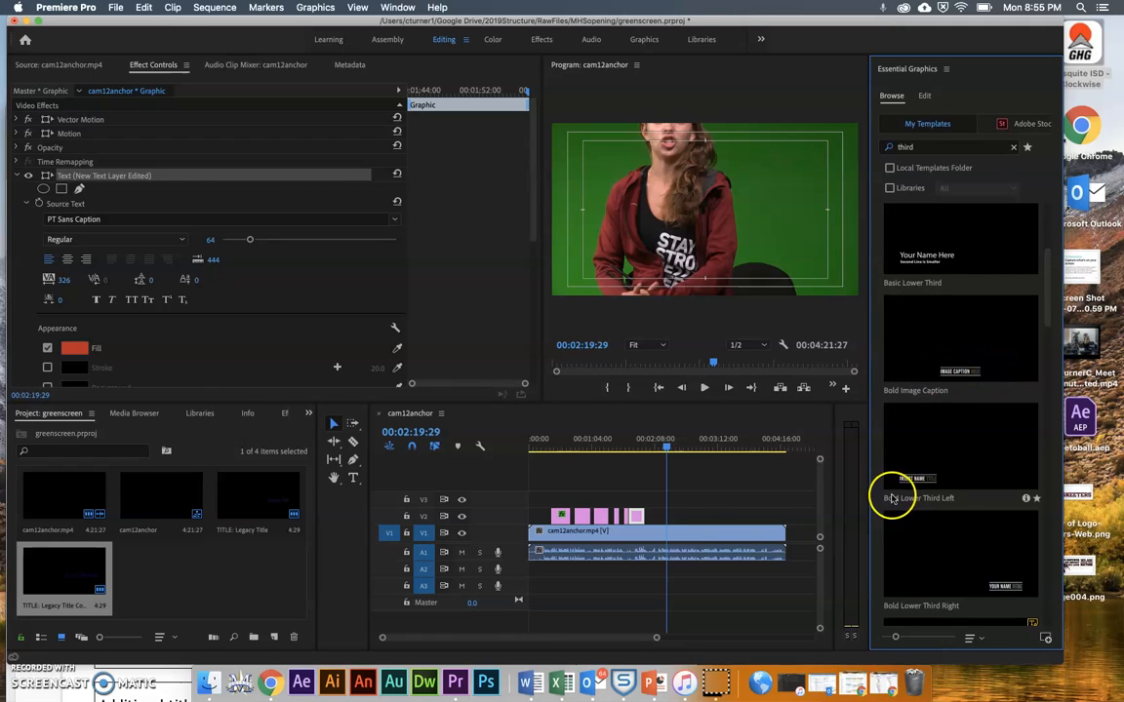
pyautogui.click(944, 339)
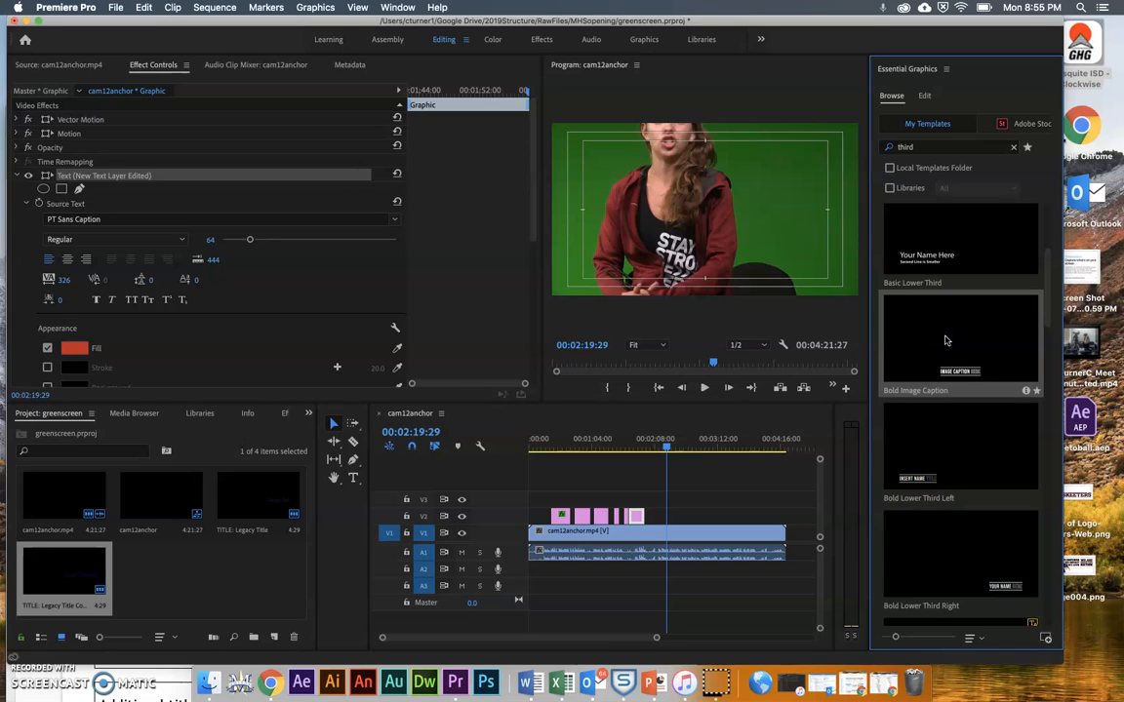
pyautogui.moveTo(721, 477); pyautogui.dragTo(672, 517)
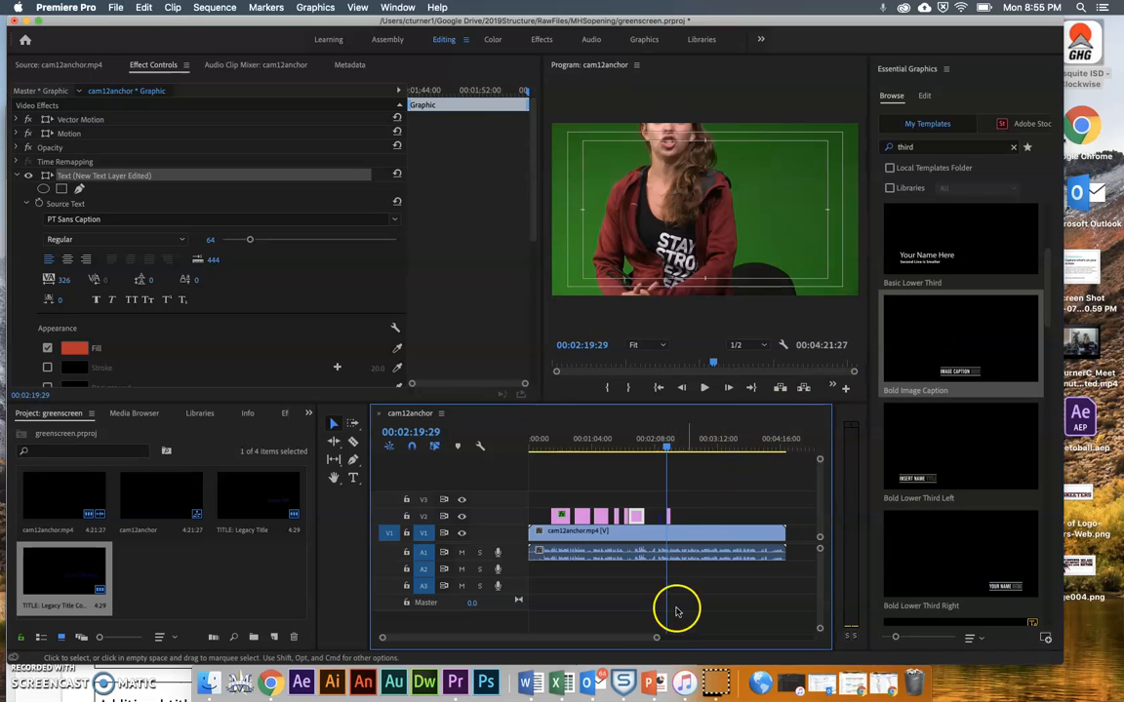
# Extend the start of the image caption clip back to about 00:02:11 and preview it at 00:02:18:23
pyautogui.moveTo(659, 639); pyautogui.dragTo(564, 637)
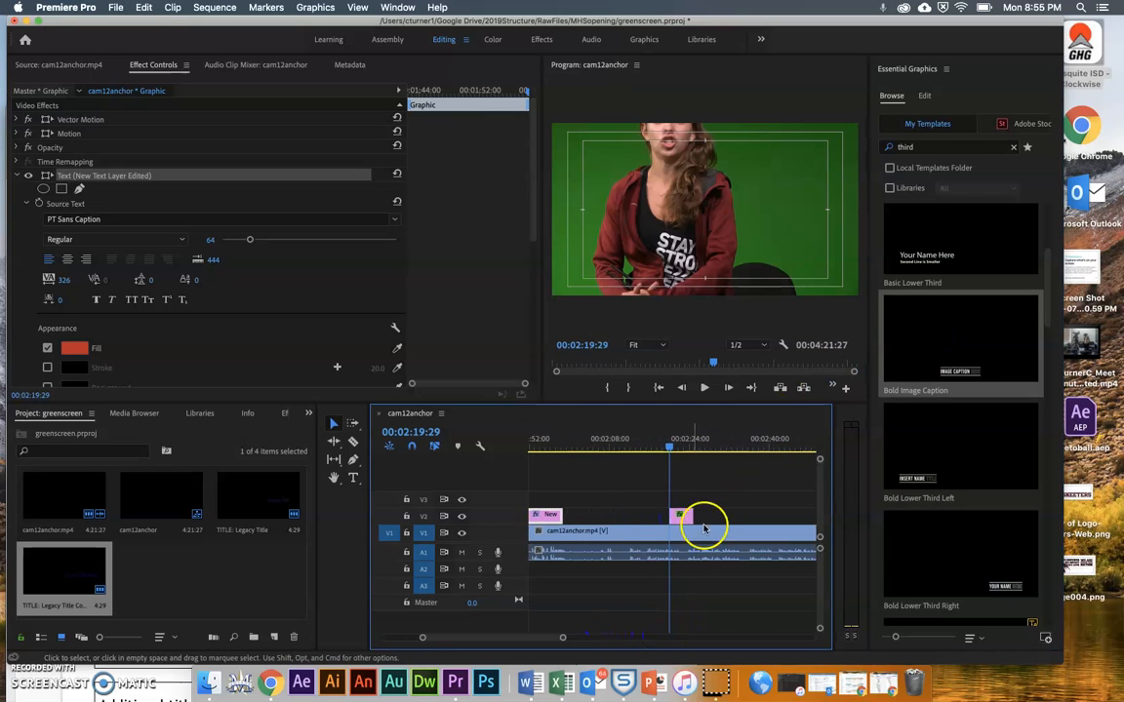
pyautogui.moveTo(666, 516); pyautogui.dragTo(630, 515)
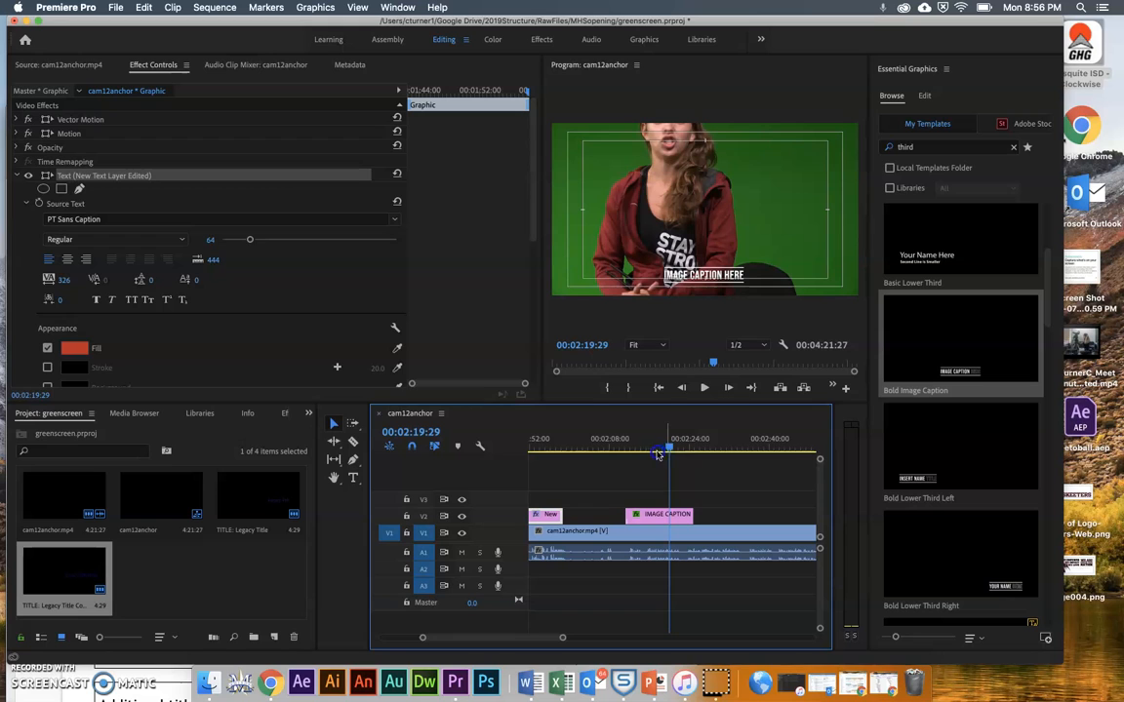
pyautogui.moveTo(664, 452); pyautogui.dragTo(666, 453)
# Set the image caption clip's Motion position to 595, 489
pyautogui.click(931, 100)
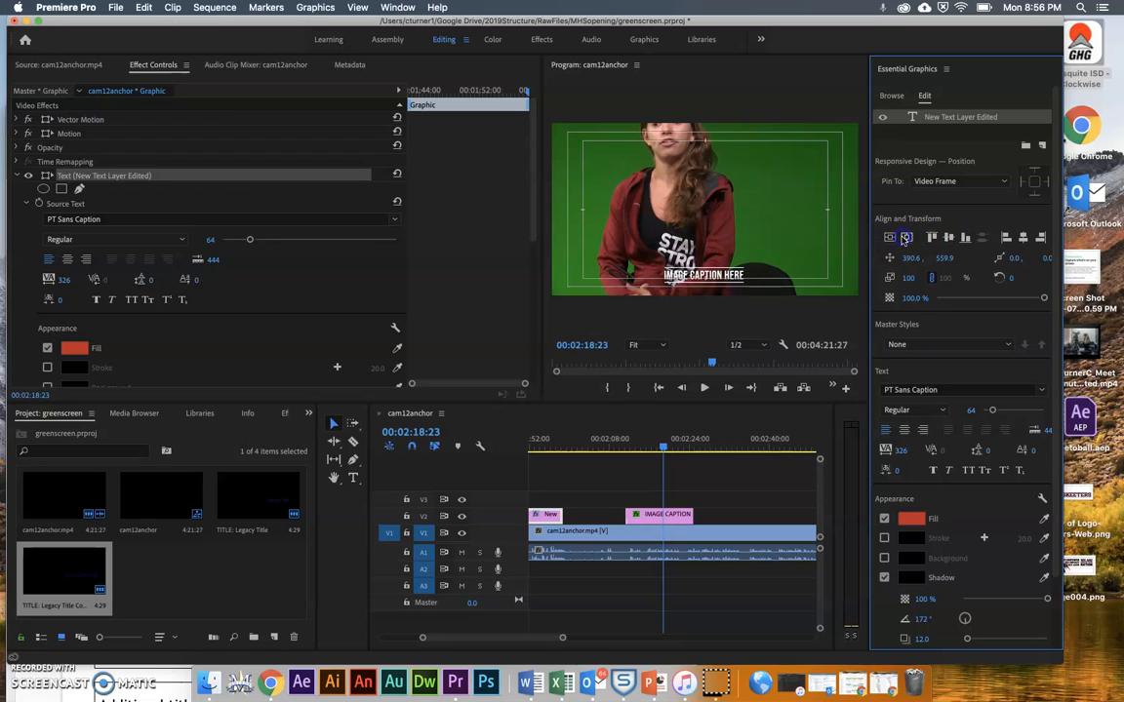
pyautogui.click(654, 516)
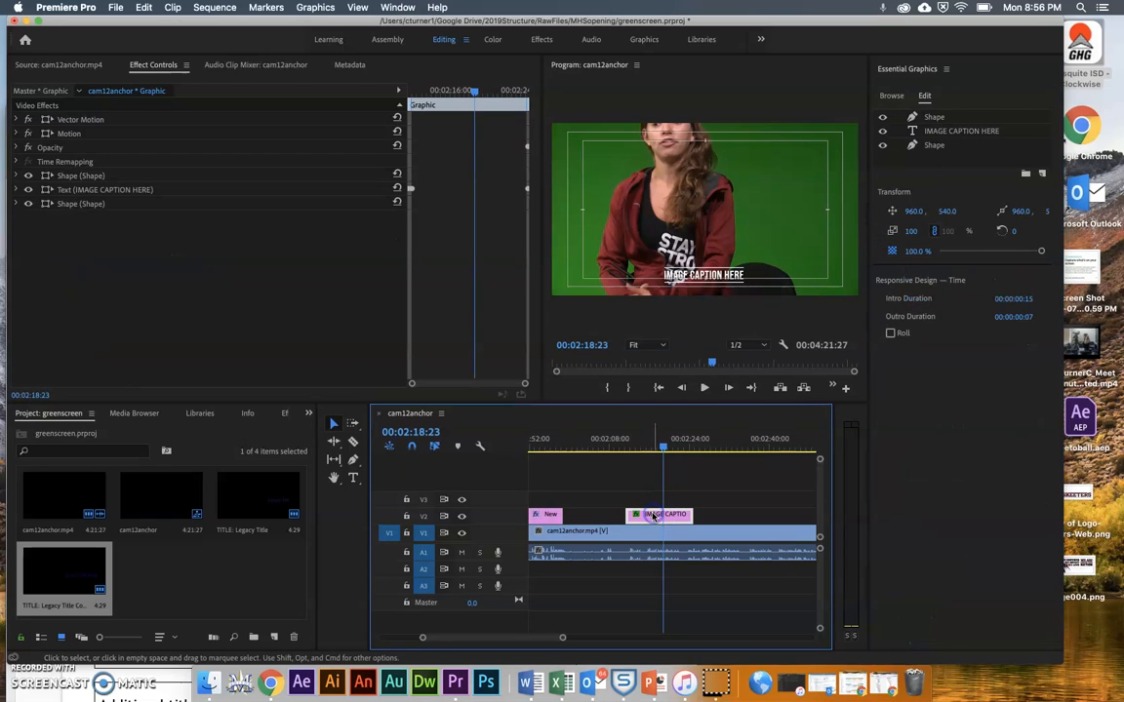
pyautogui.click(15, 134)
pyautogui.moveTo(205, 156); pyautogui.dragTo(209, 151)
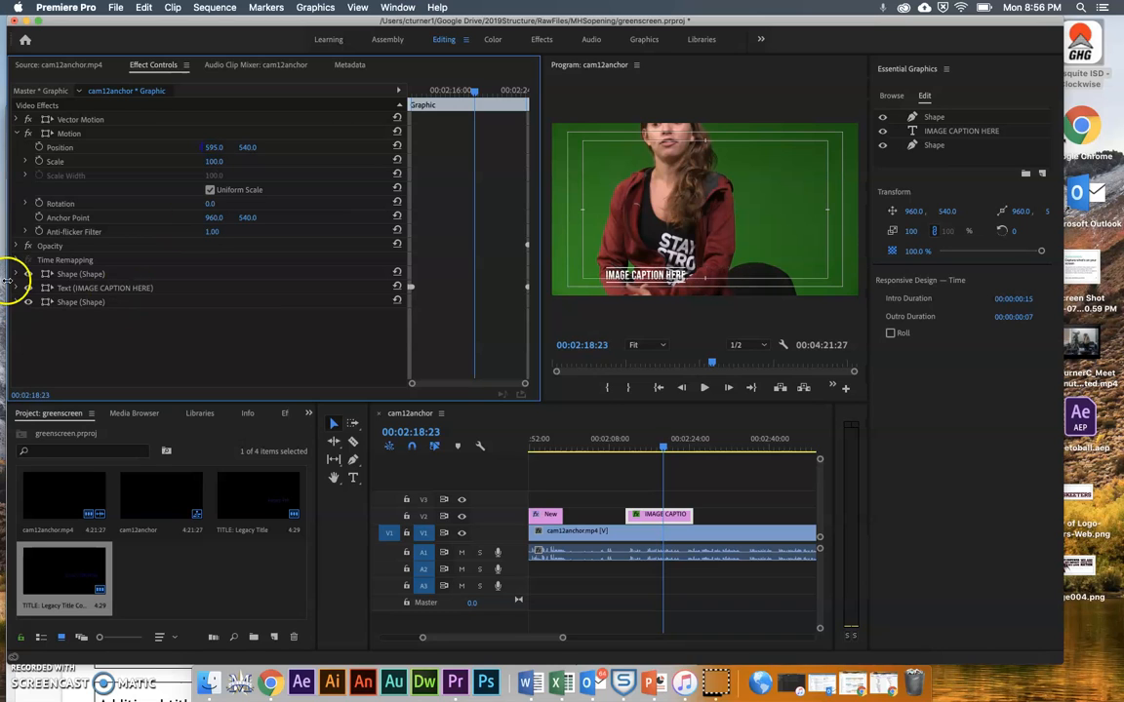
pyautogui.click(17, 277)
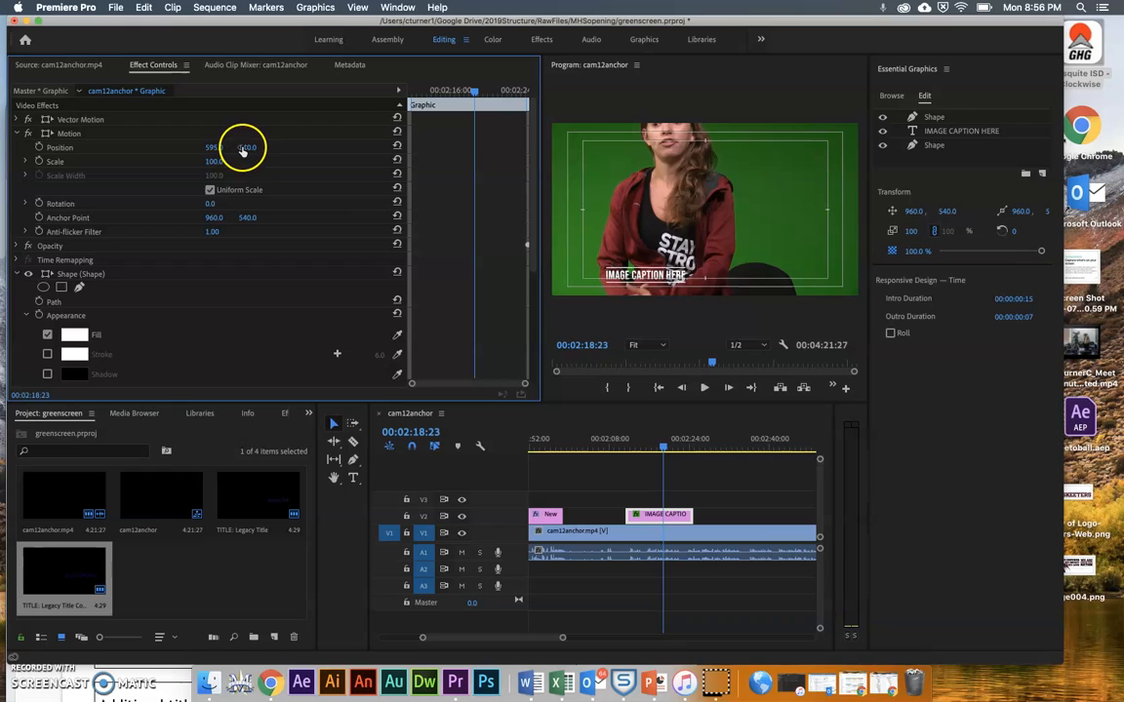
pyautogui.moveTo(242, 149); pyautogui.dragTo(243, 150)
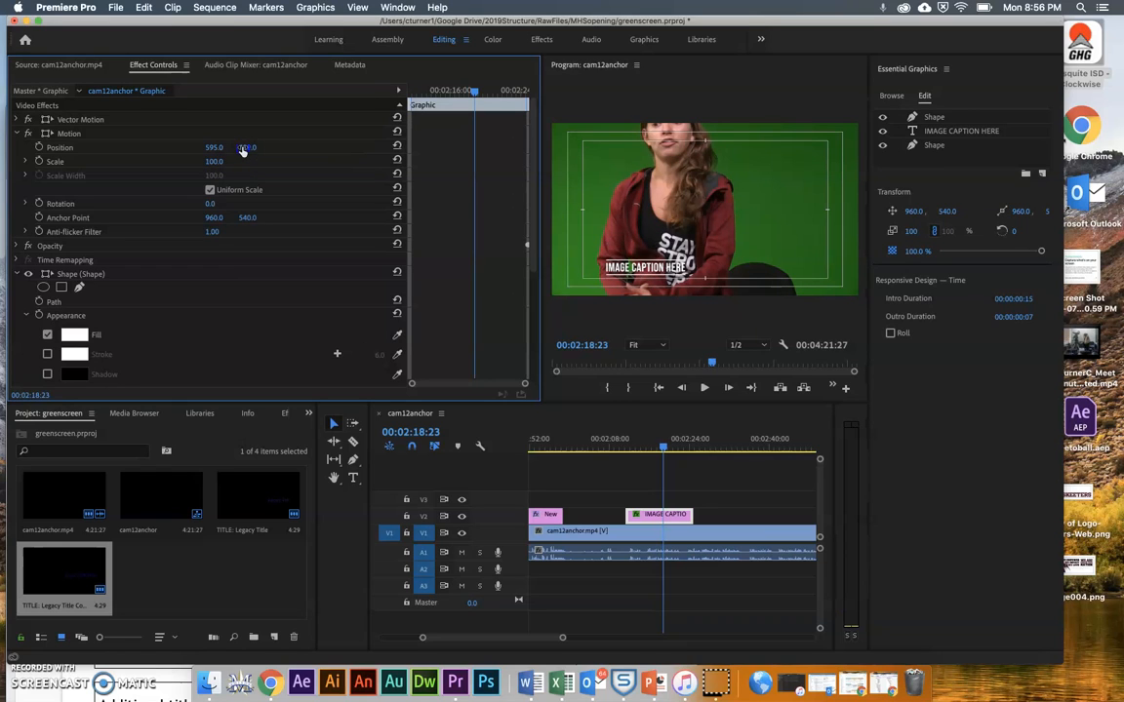
# Replace the caption text in the program view with "Essential Graphics Title"
pyautogui.click(624, 270)
pyautogui.click(966, 133)
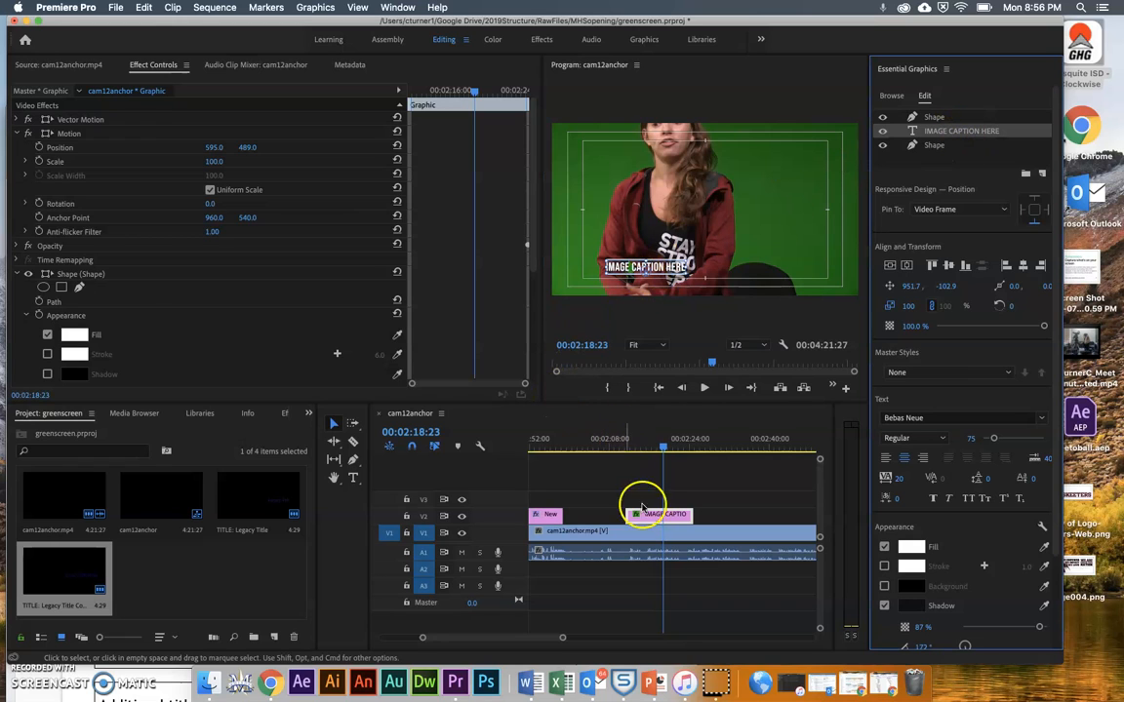
pyautogui.click(676, 266)
pyautogui.doubleClick(675, 266)
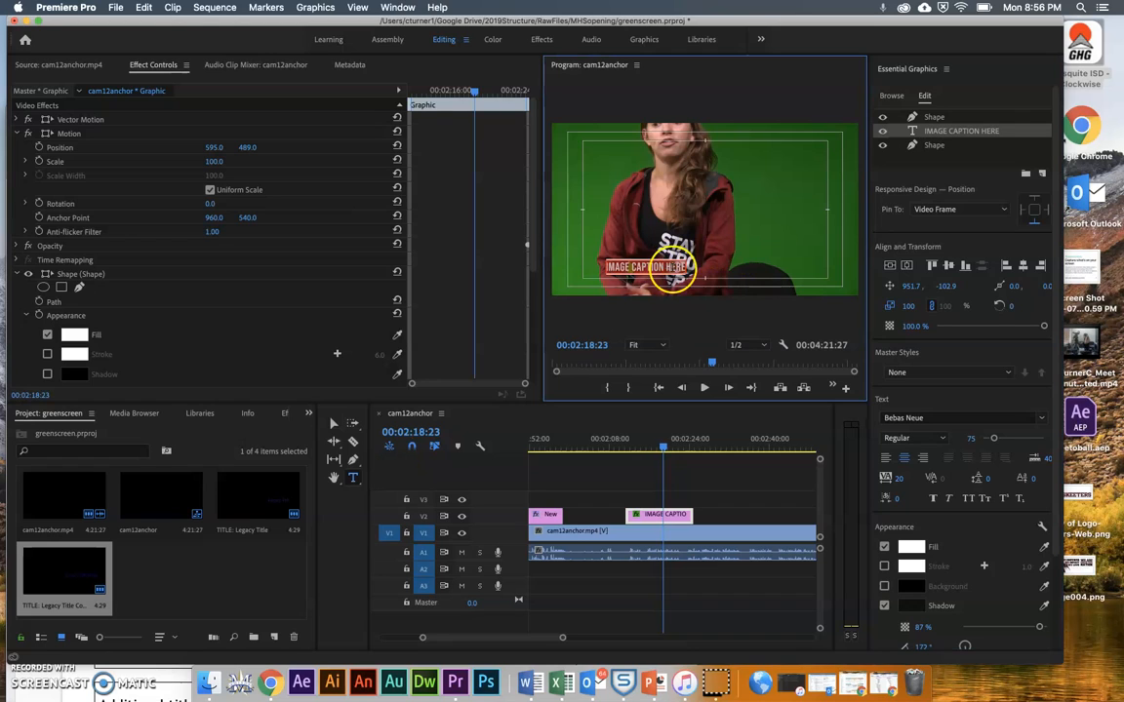
pyautogui.write('ESSENTIAL GRAPHICS TITLE')
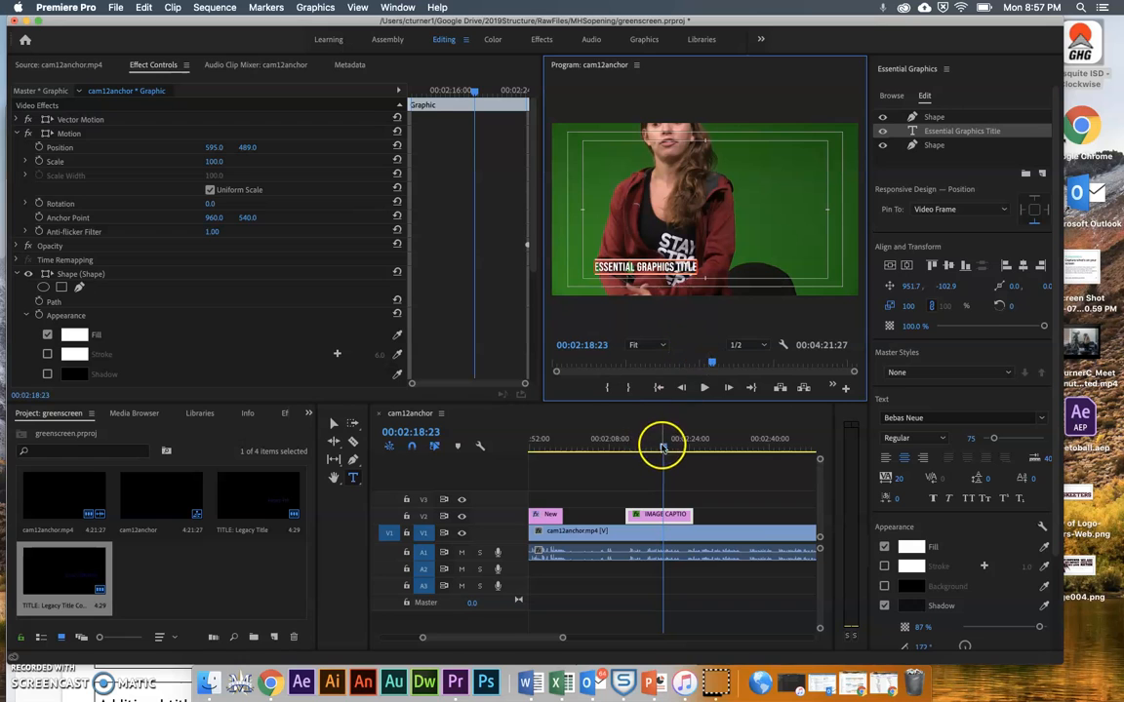
# With the playhead at 00:02:14:02, align the title text to the bottom of the frame and centre it horizontally
pyautogui.moveTo(658, 447); pyautogui.dragTo(639, 449)
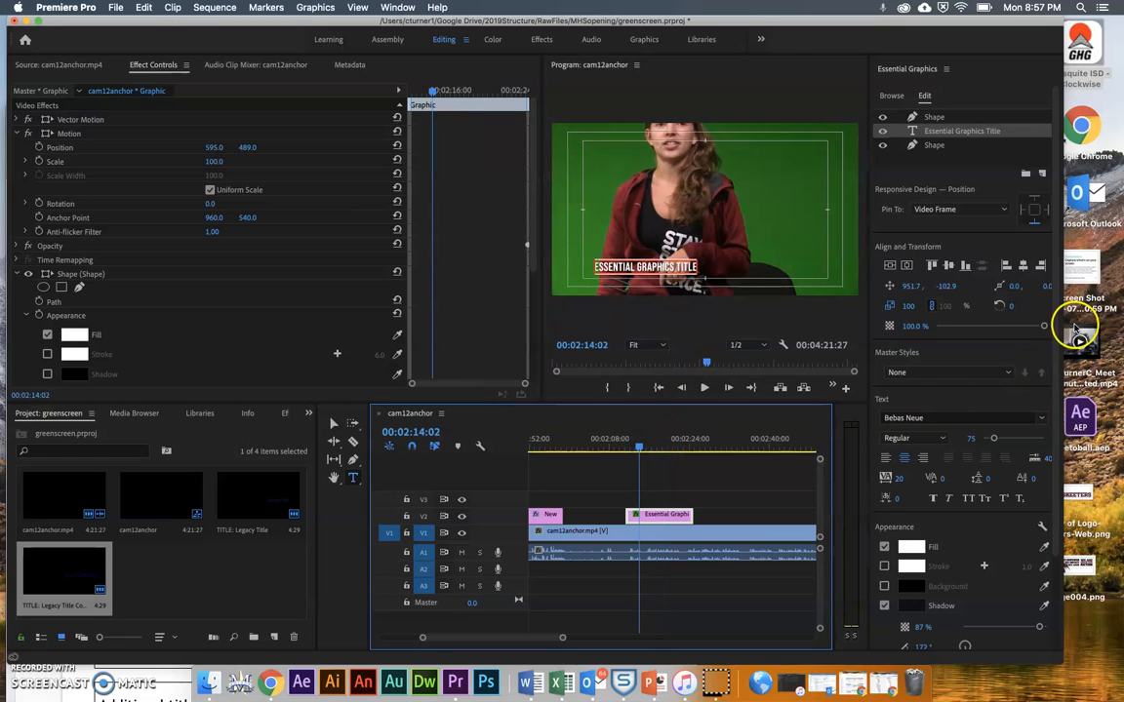
pyautogui.click(947, 269)
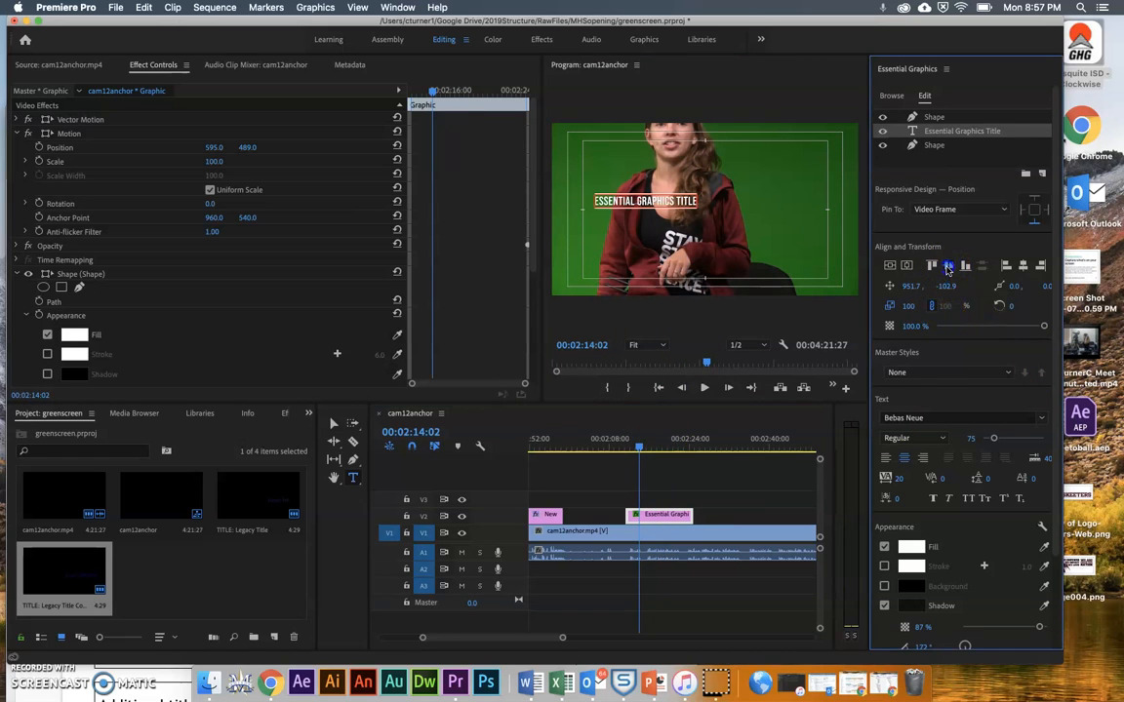
pyautogui.click(947, 269)
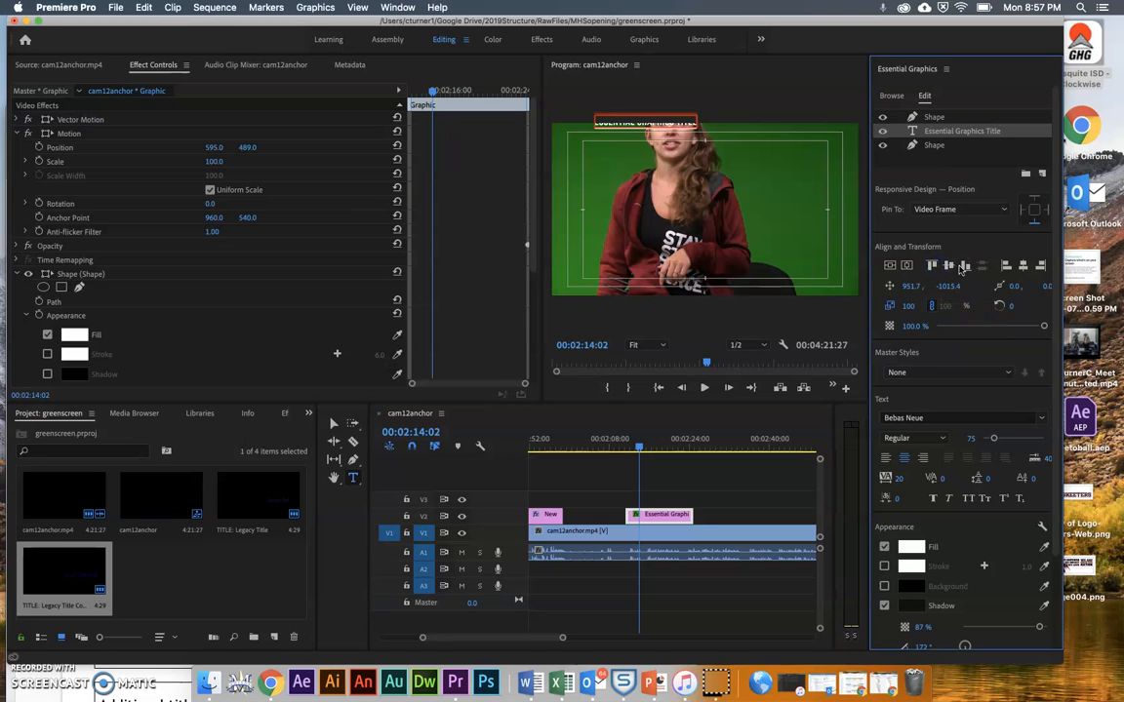
pyautogui.click(965, 266)
pyautogui.click(1024, 267)
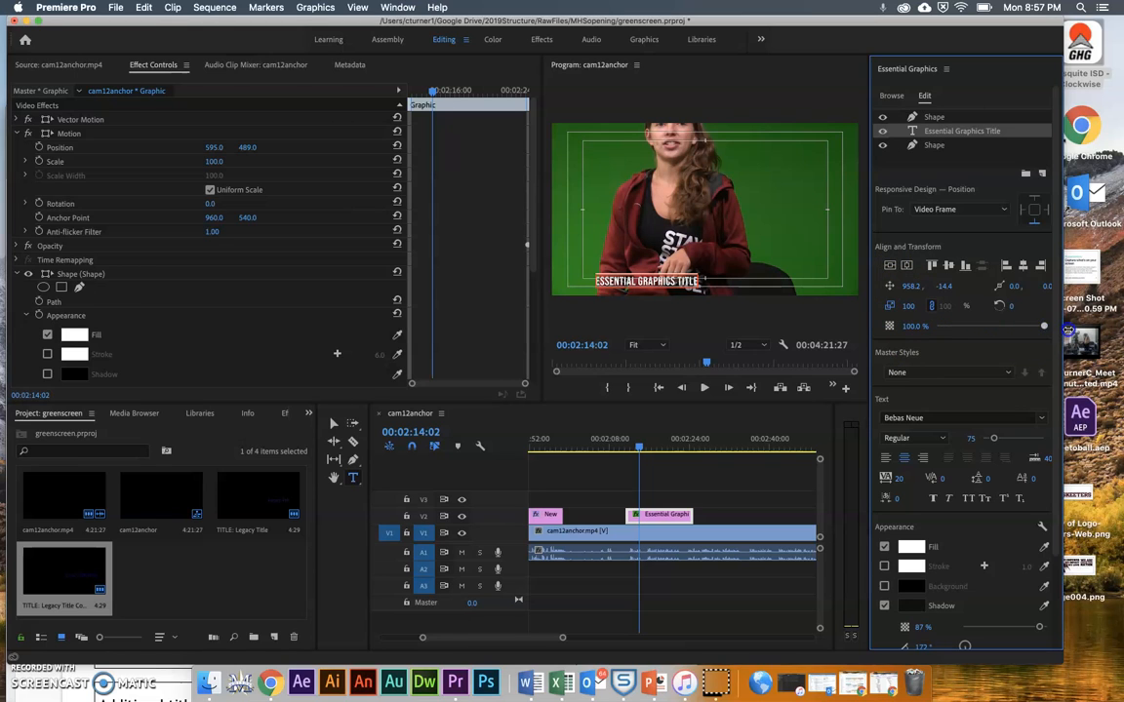
# Set the title's font to Brush Script MT and the clip's vertical Motion position to 395
pyautogui.click(1010, 418)
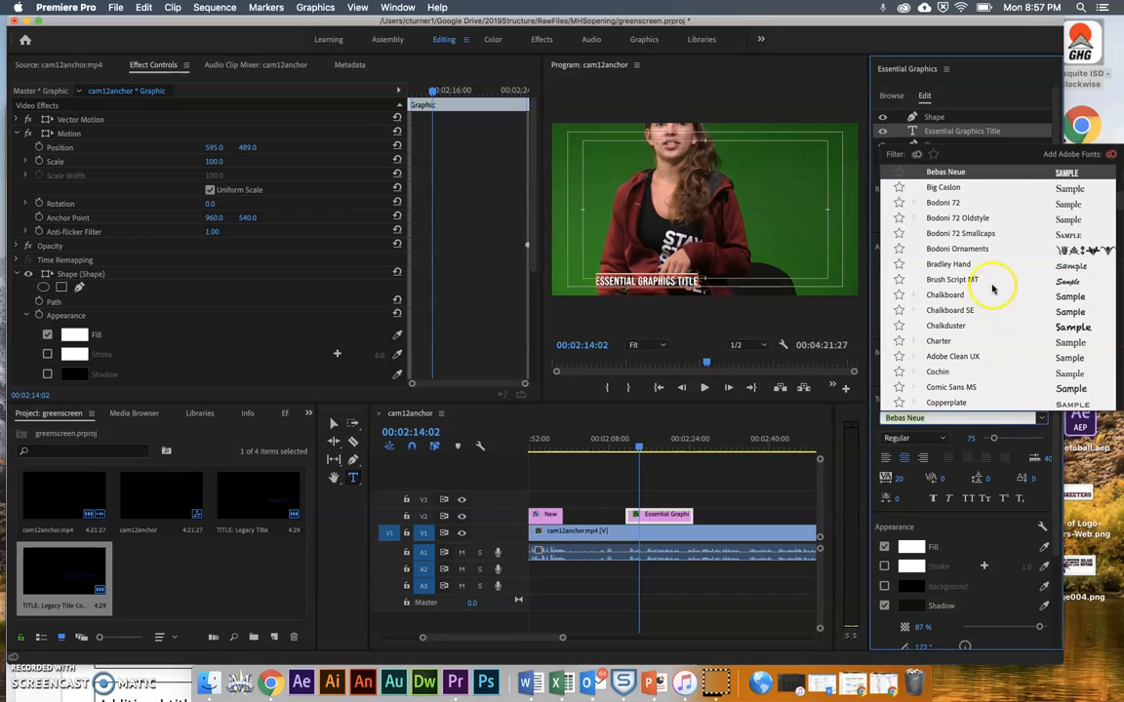
pyautogui.click(1031, 282)
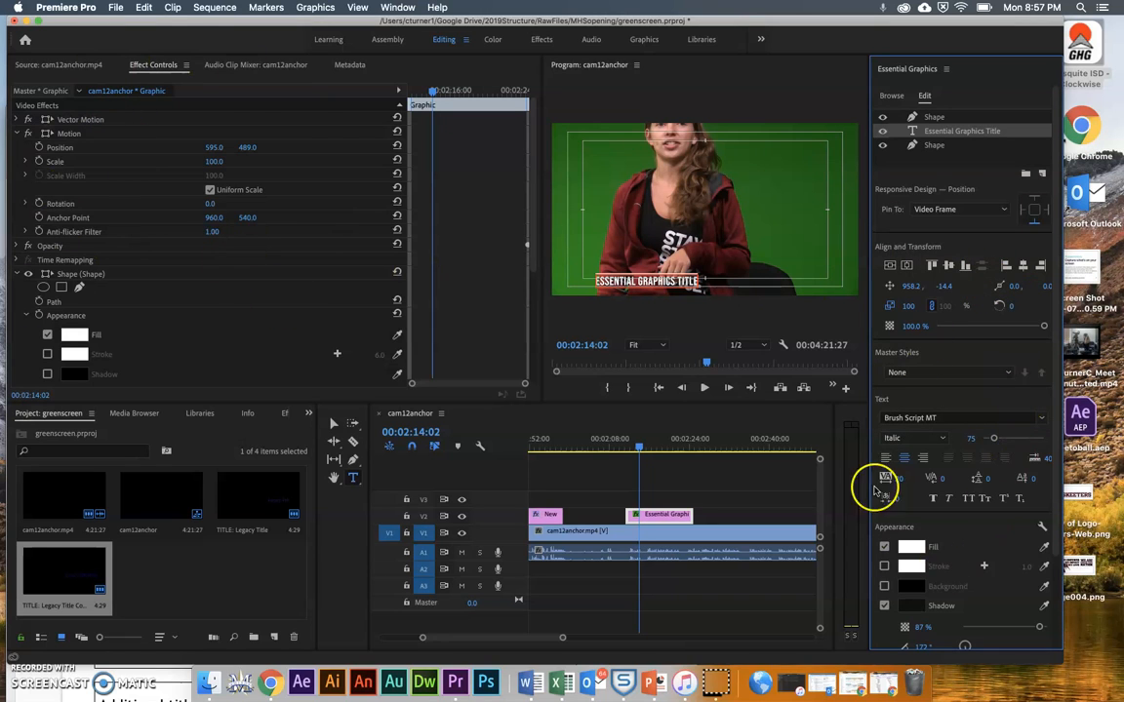
pyautogui.scroll(-4, 1041, 262)
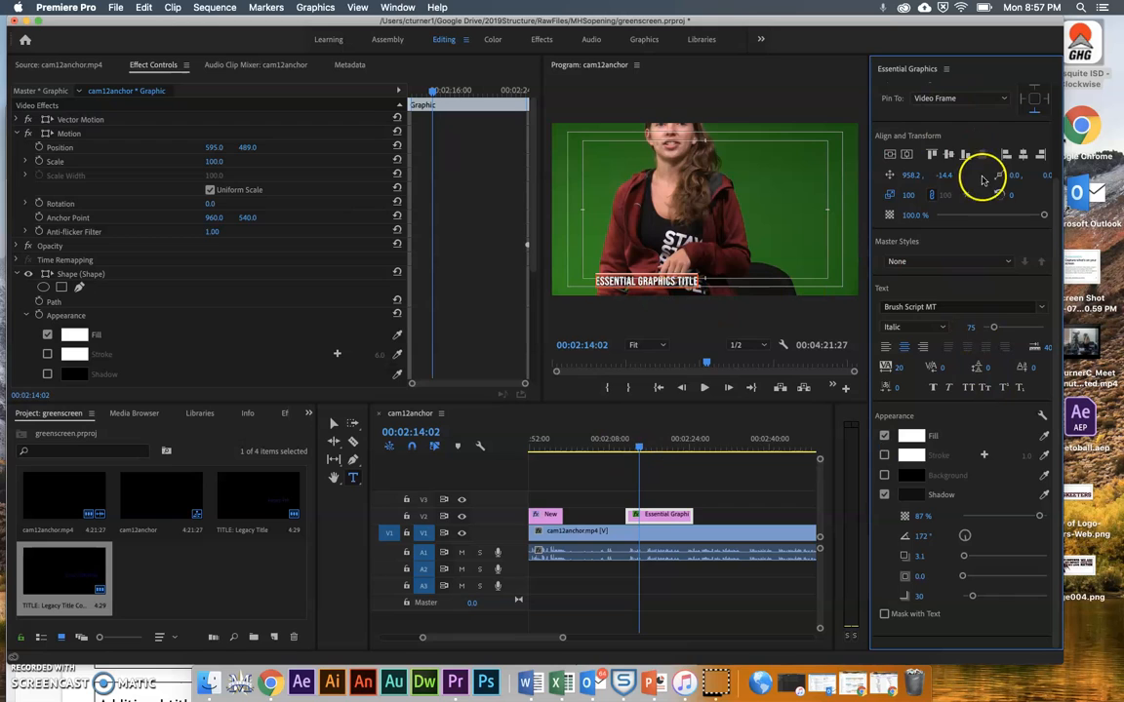
pyautogui.click(211, 148)
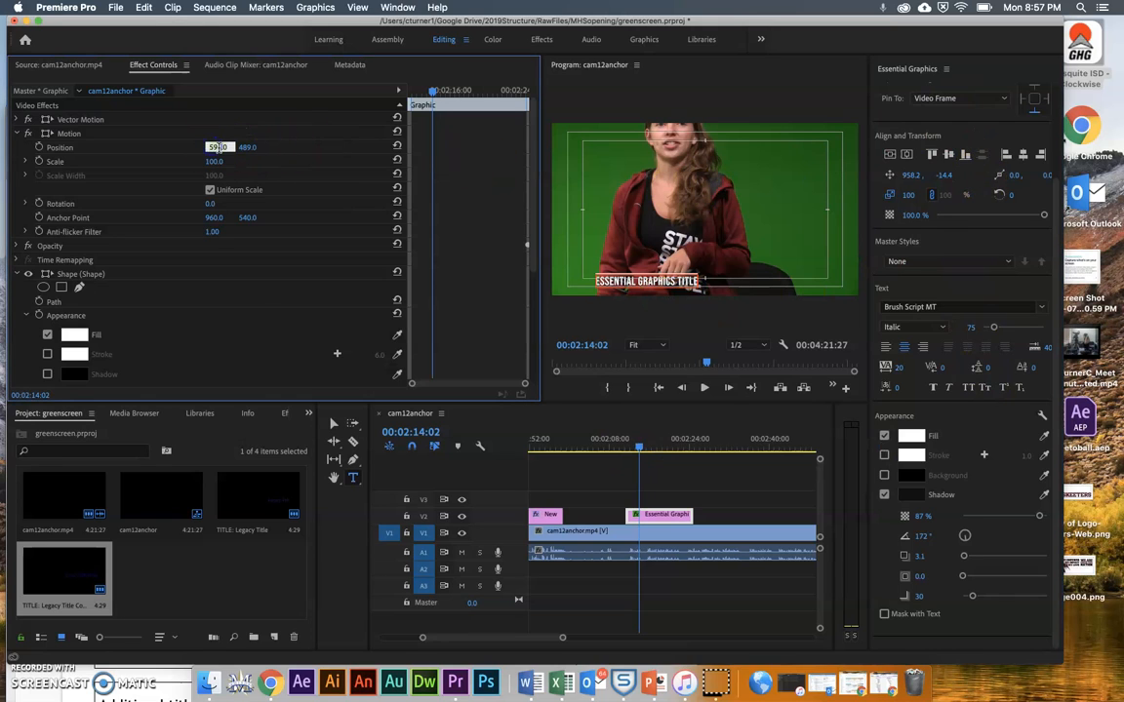
pyautogui.moveTo(255, 148); pyautogui.dragTo(255, 150)
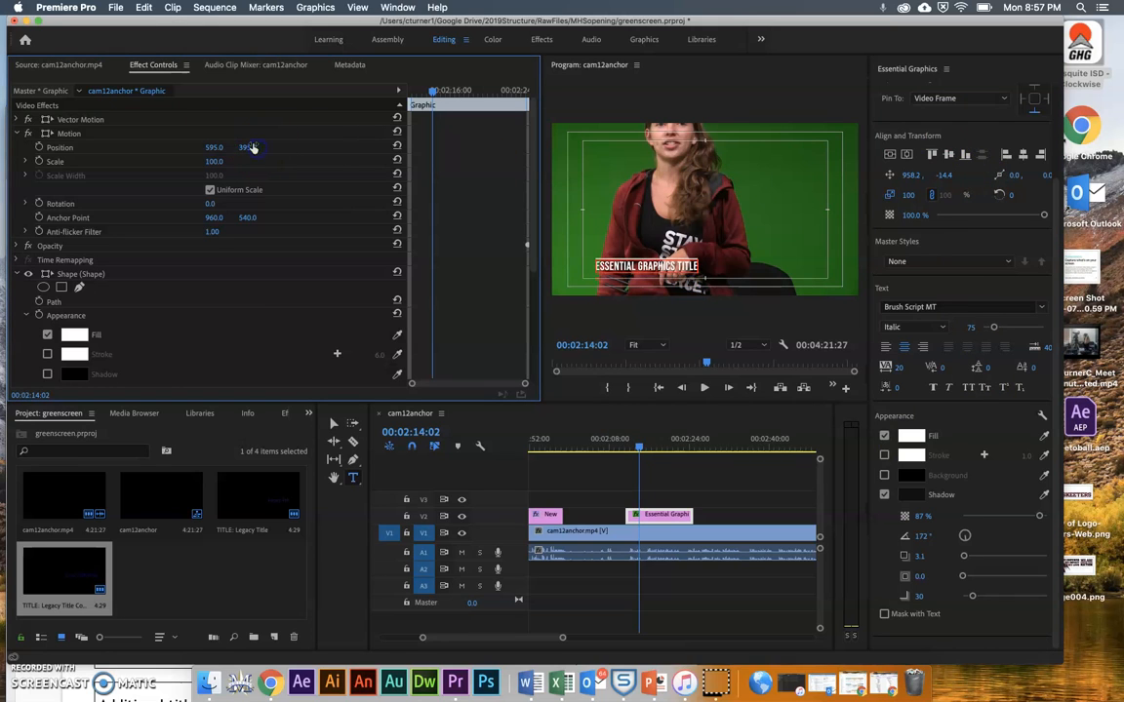
# Set the title's shadow angle to 120° and preview it at 00:02:16:10
pyautogui.moveTo(640, 452); pyautogui.dragTo(685, 469)
pyautogui.moveTo(961, 534); pyautogui.dragTo(968, 539)
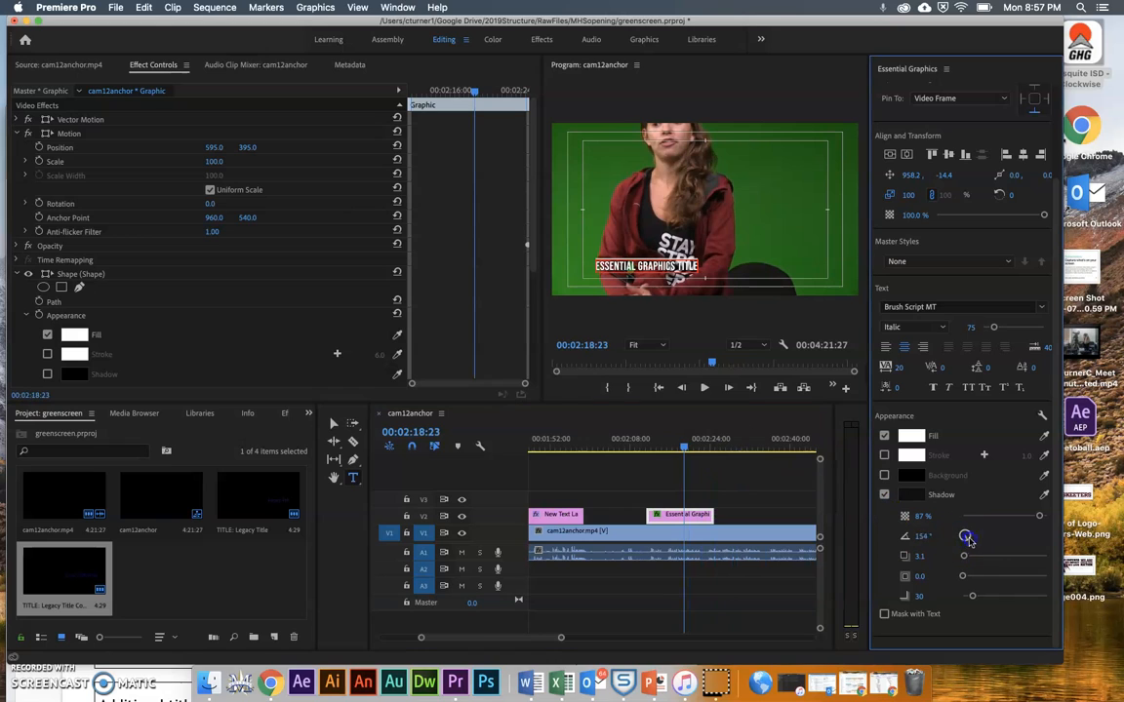
pyautogui.click(965, 533)
pyautogui.moveTo(982, 540); pyautogui.dragTo(985, 545)
pyautogui.moveTo(684, 448); pyautogui.dragTo(674, 452)
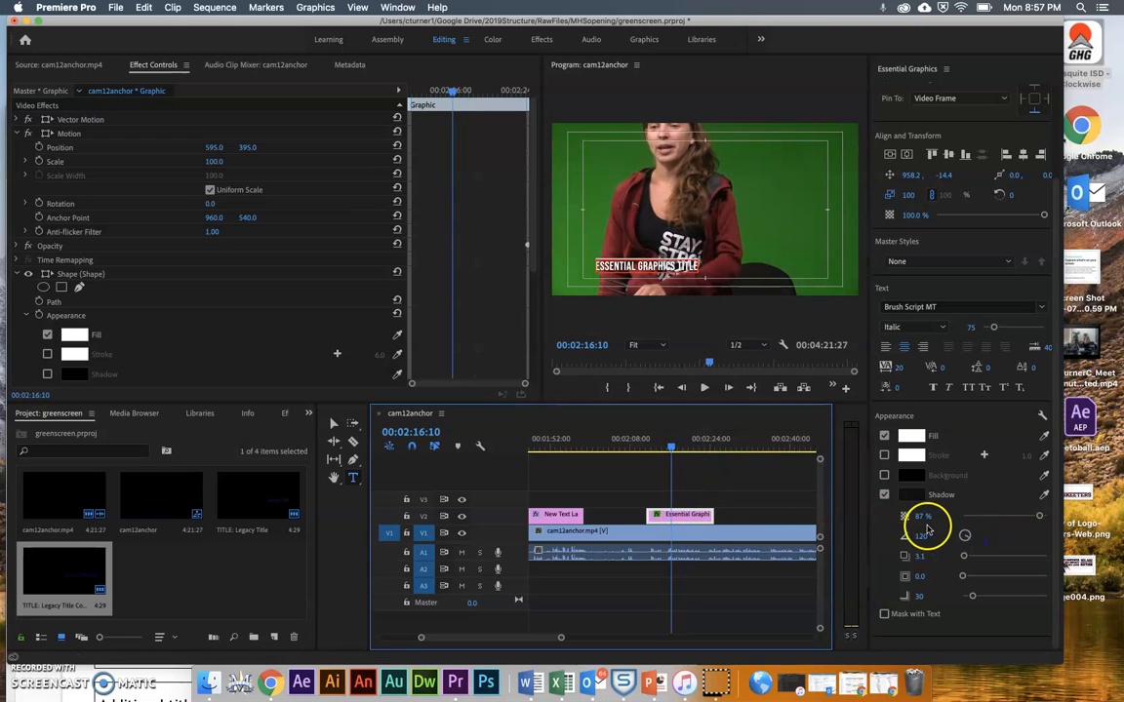
# Start a media export of the sequence in H.264 format with the YouTube 1080p Full HD preset
pyautogui.click(114, 9)
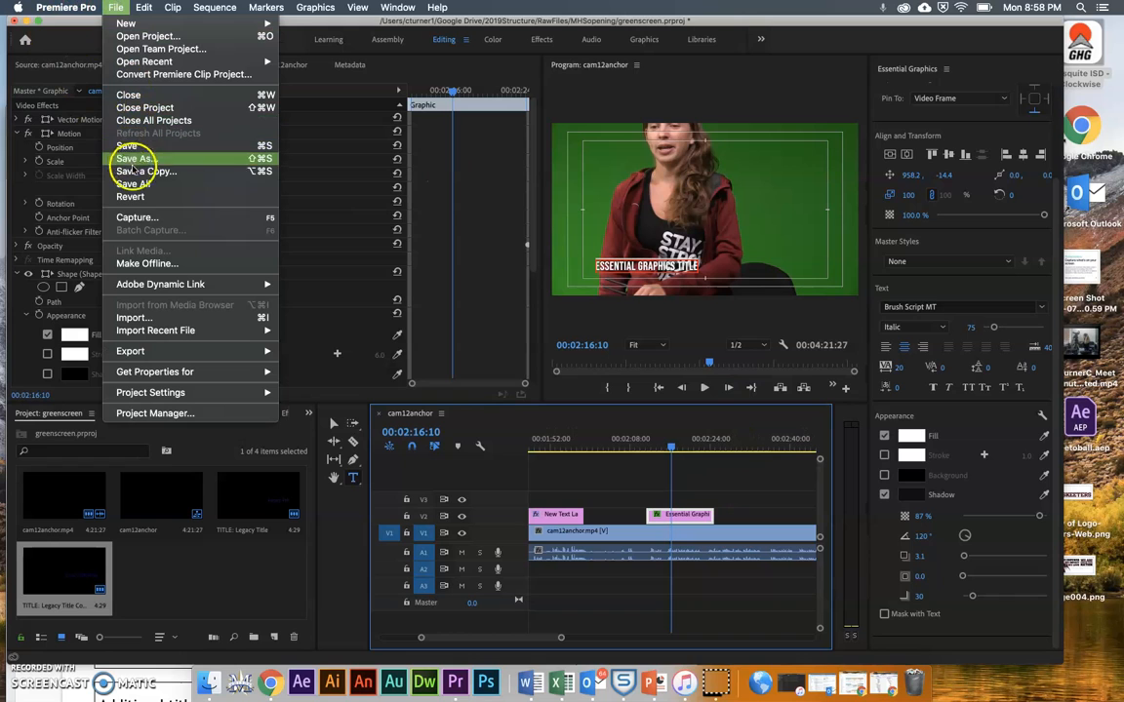
pyautogui.moveTo(126, 351)
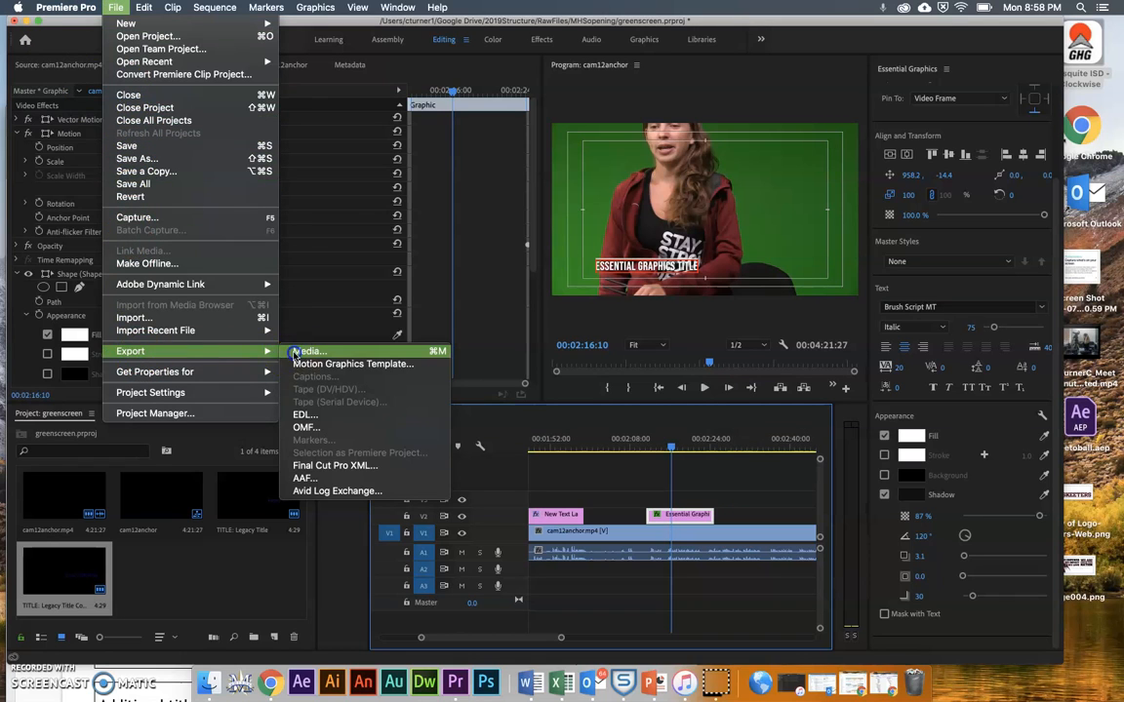
pyautogui.click(296, 352)
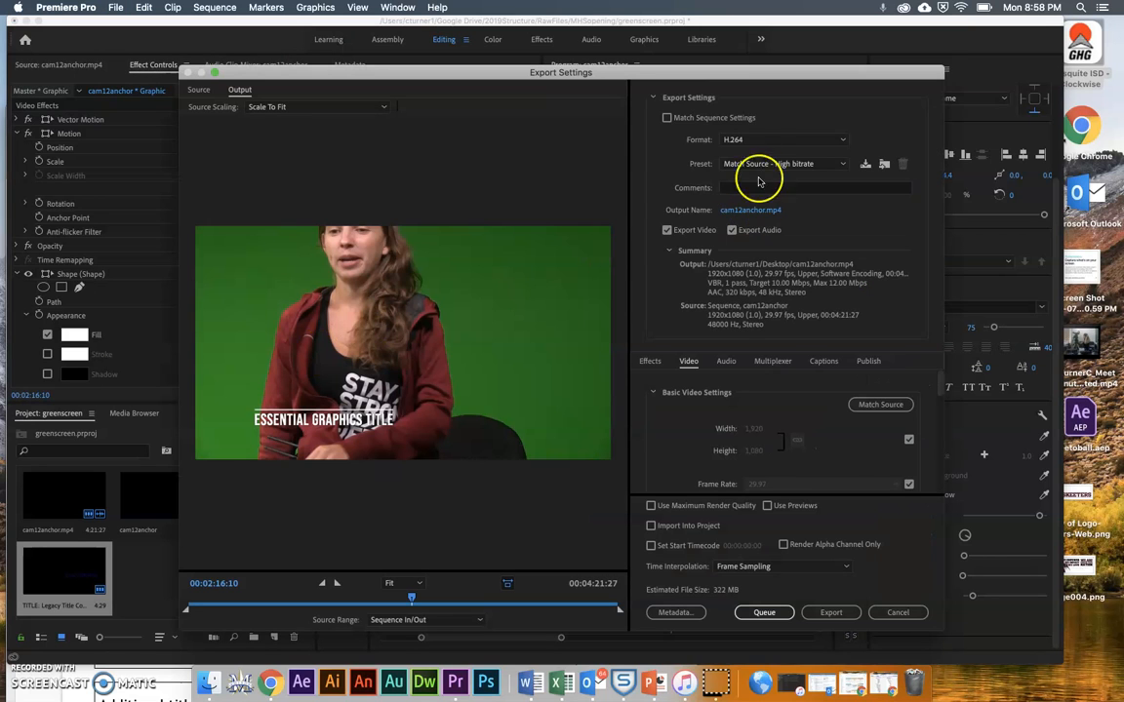
pyautogui.click(751, 141)
pyautogui.click(750, 141)
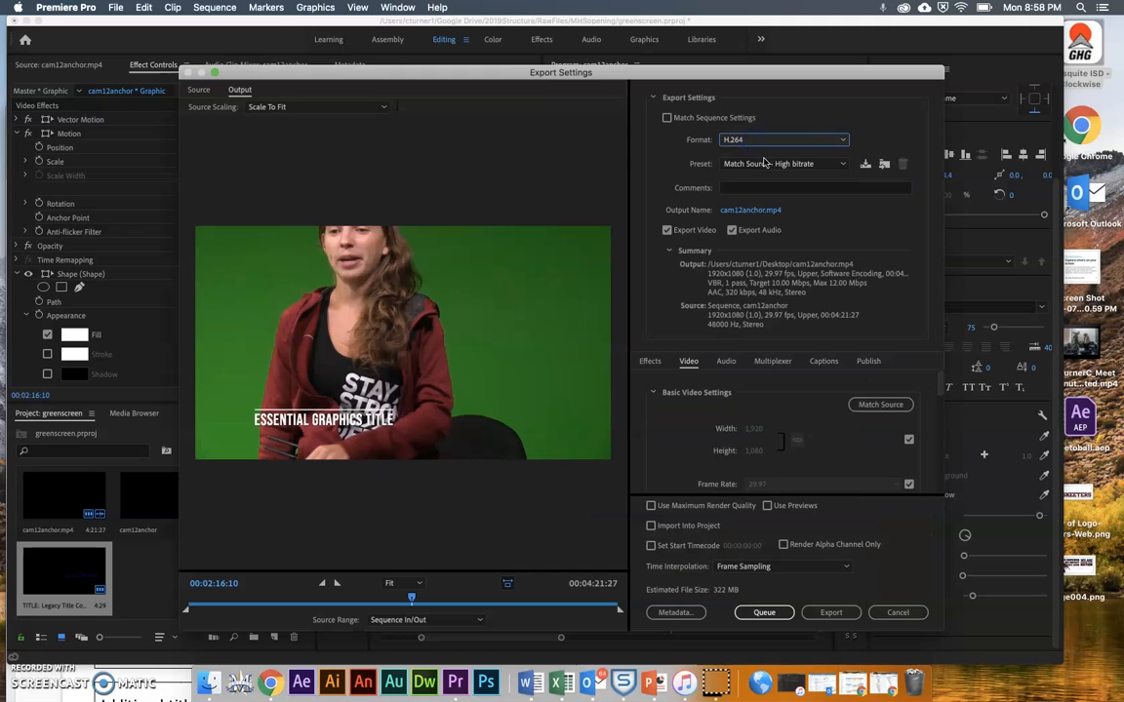
pyautogui.click(766, 163)
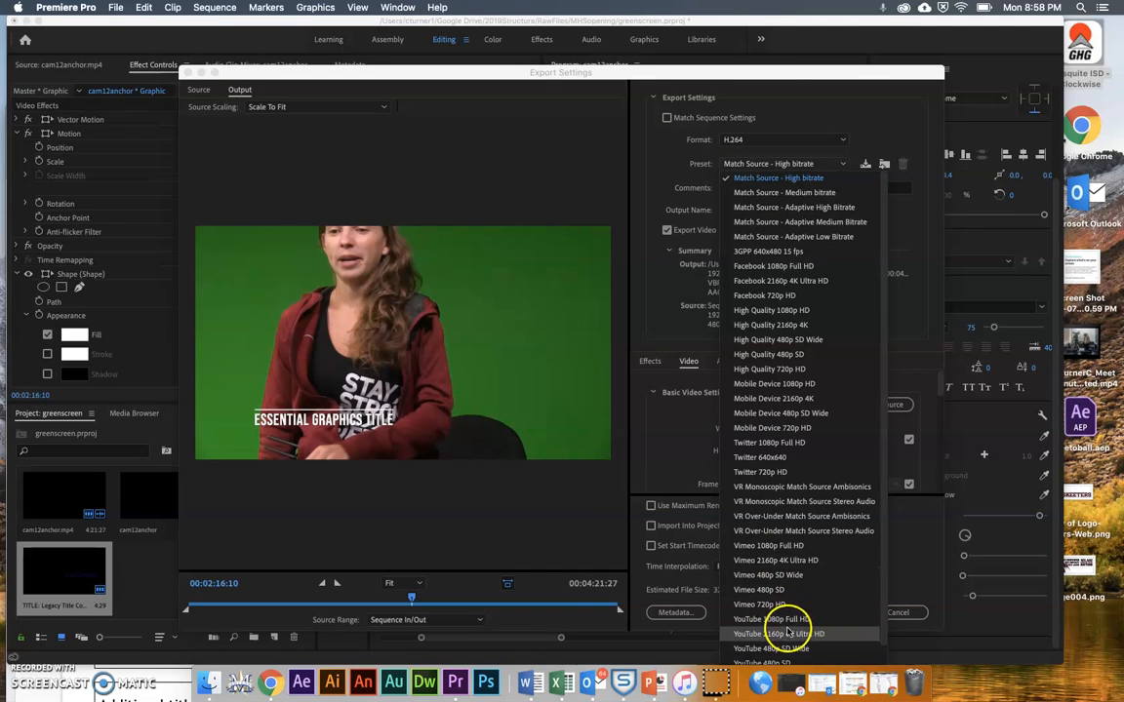
pyautogui.click(790, 621)
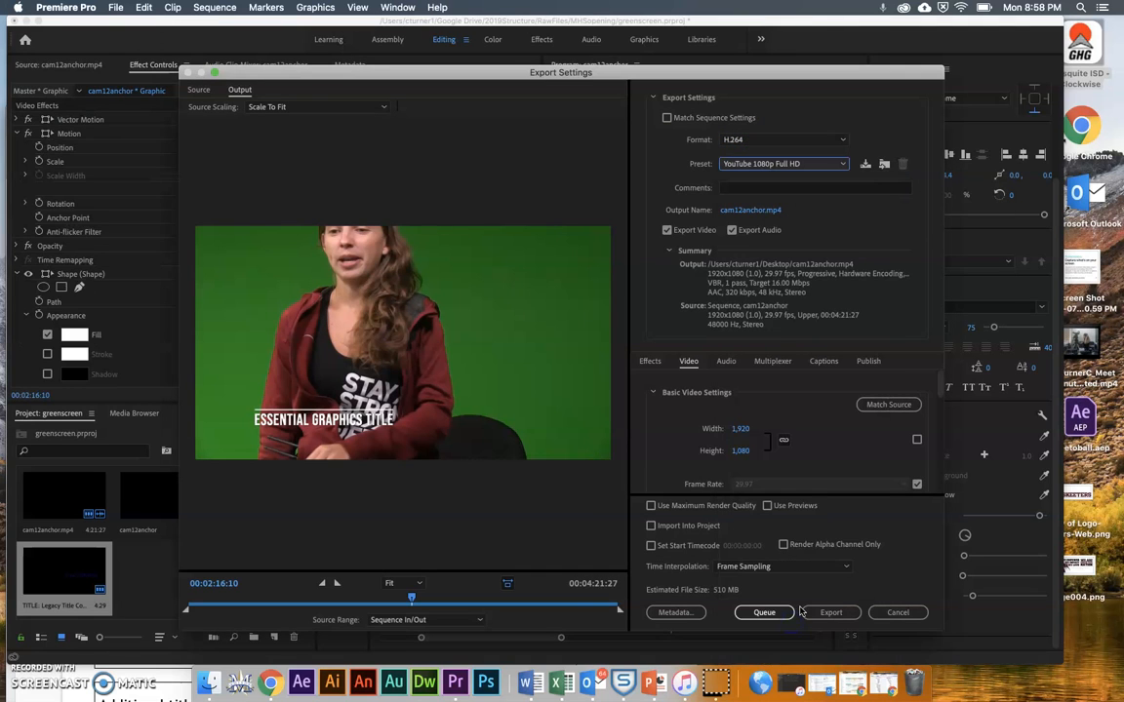
# Enter ExploringTitles as the export's output file name, looking through the possible save locations
pyautogui.click(738, 212)
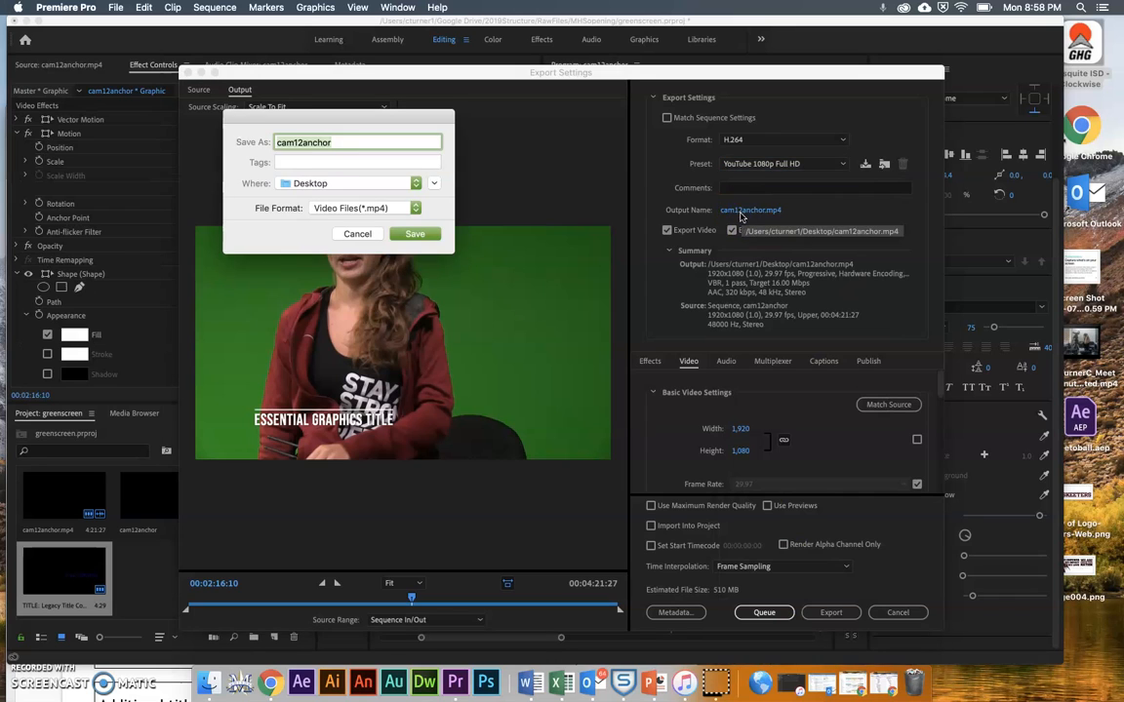
pyautogui.click(293, 184)
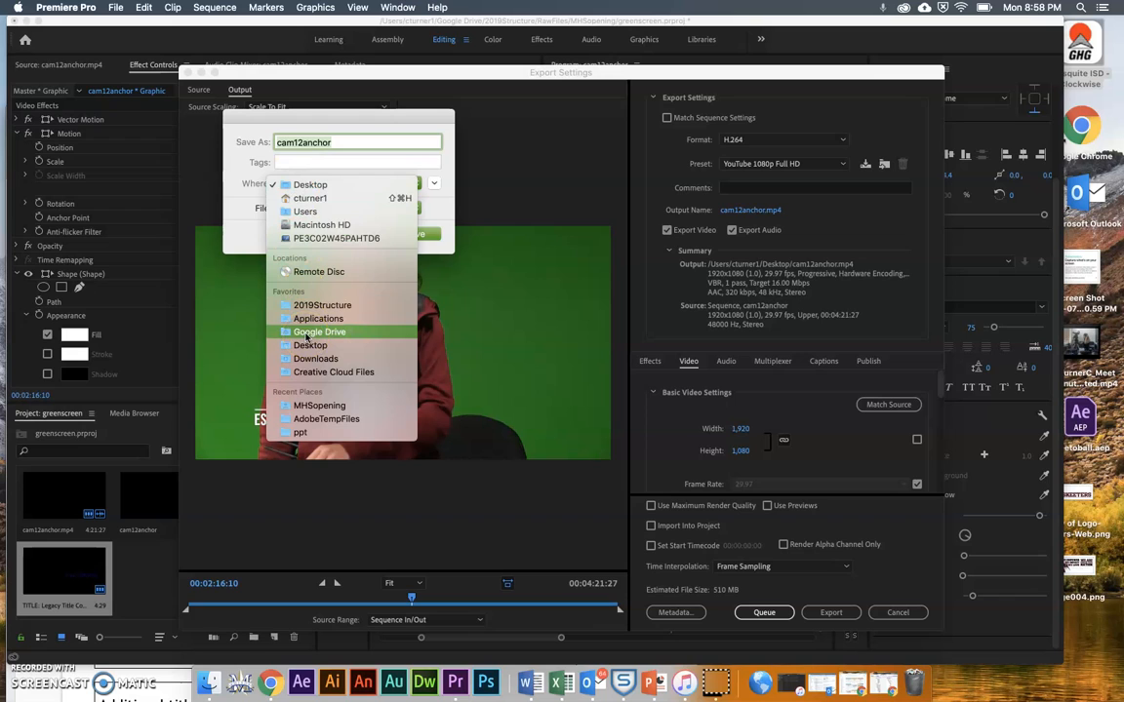
pyautogui.click(332, 143)
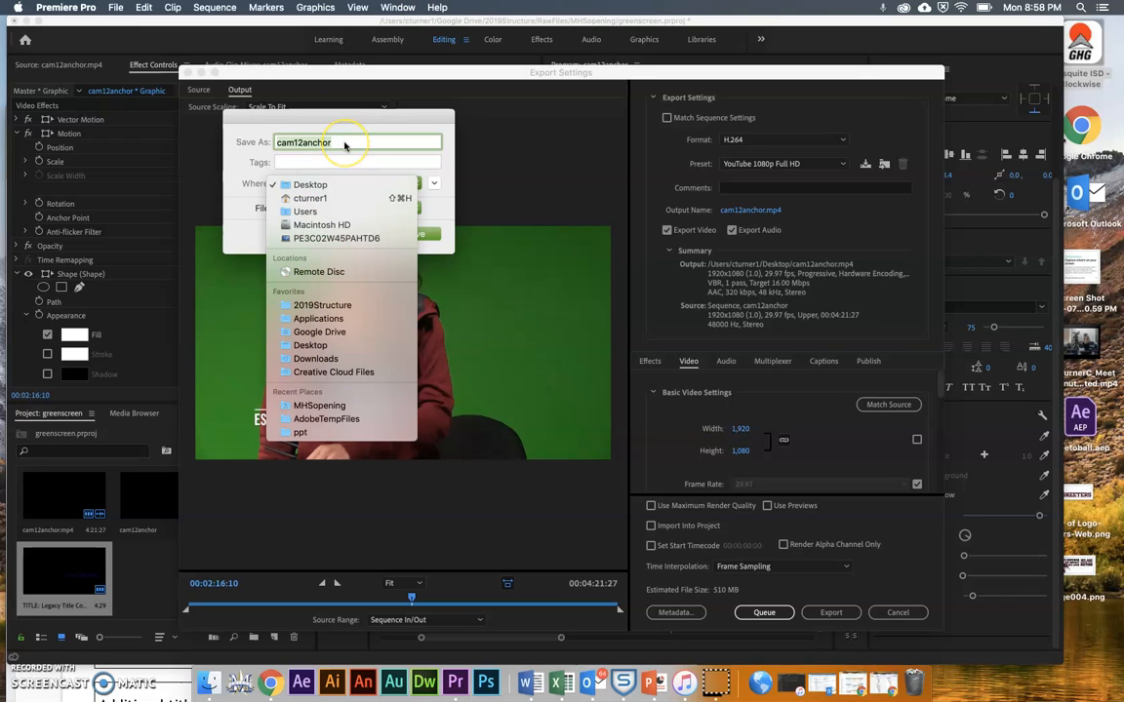
pyautogui.click(345, 143)
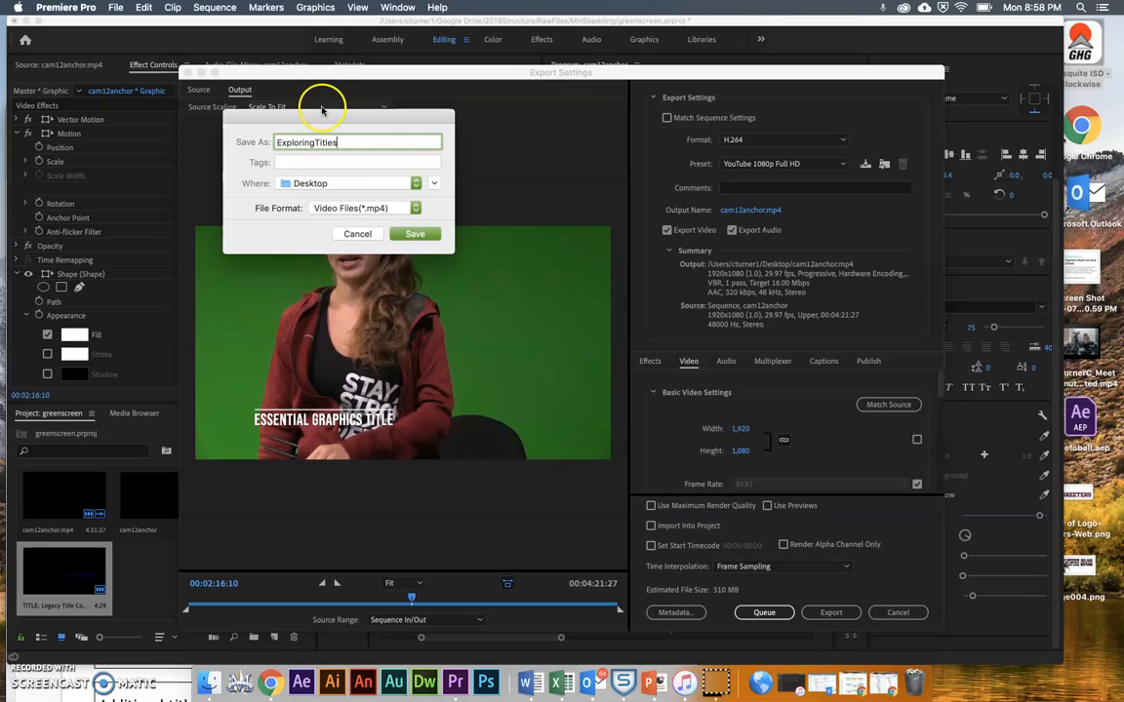
# Switch to the class document in Chrome, check the additional title notes, and return to Premiere Pro
pyautogui.click(79, 691)
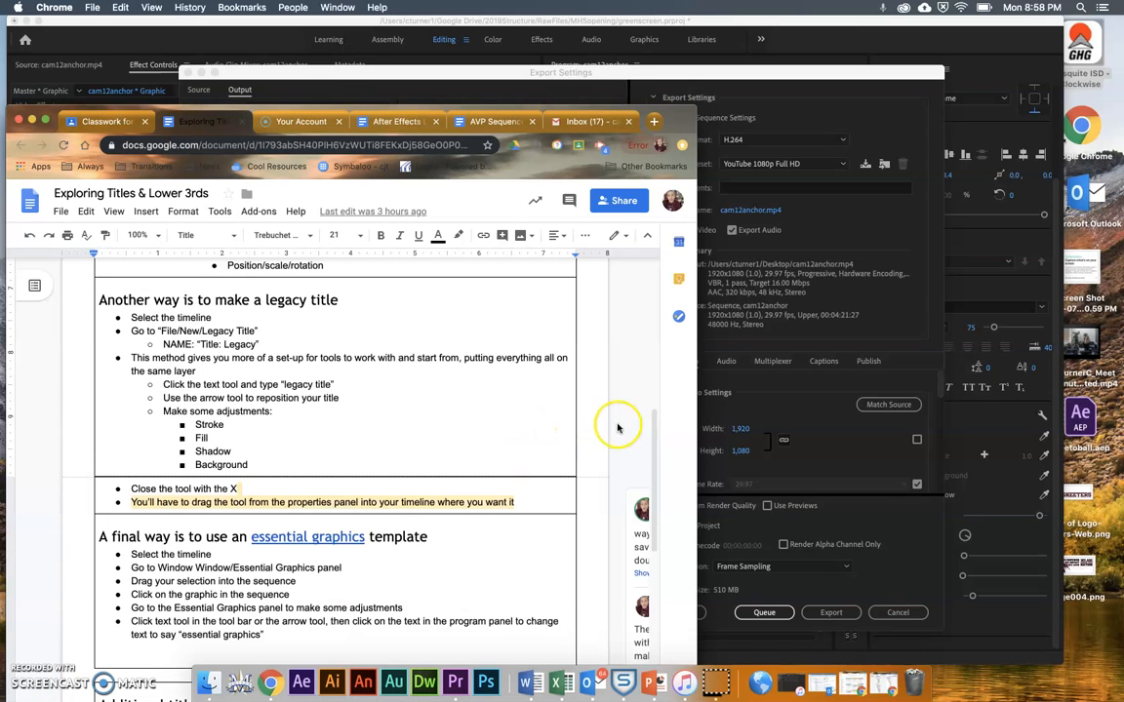
pyautogui.moveTo(652, 440); pyautogui.dragTo(645, 546)
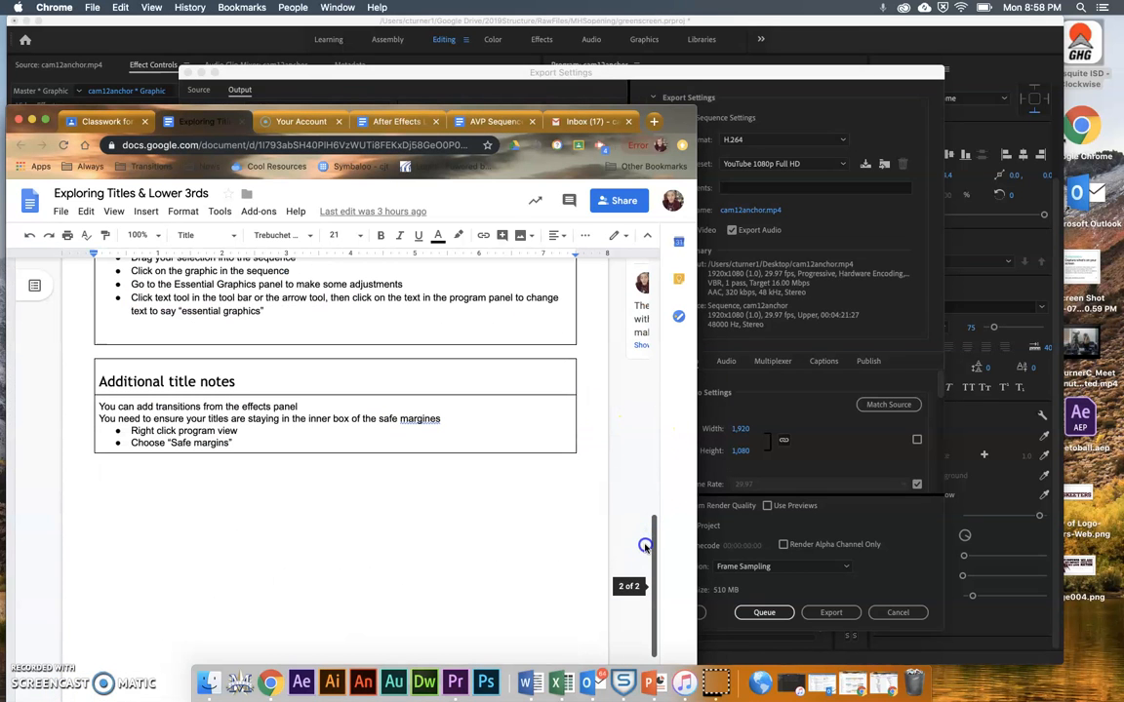
pyautogui.click(835, 400)
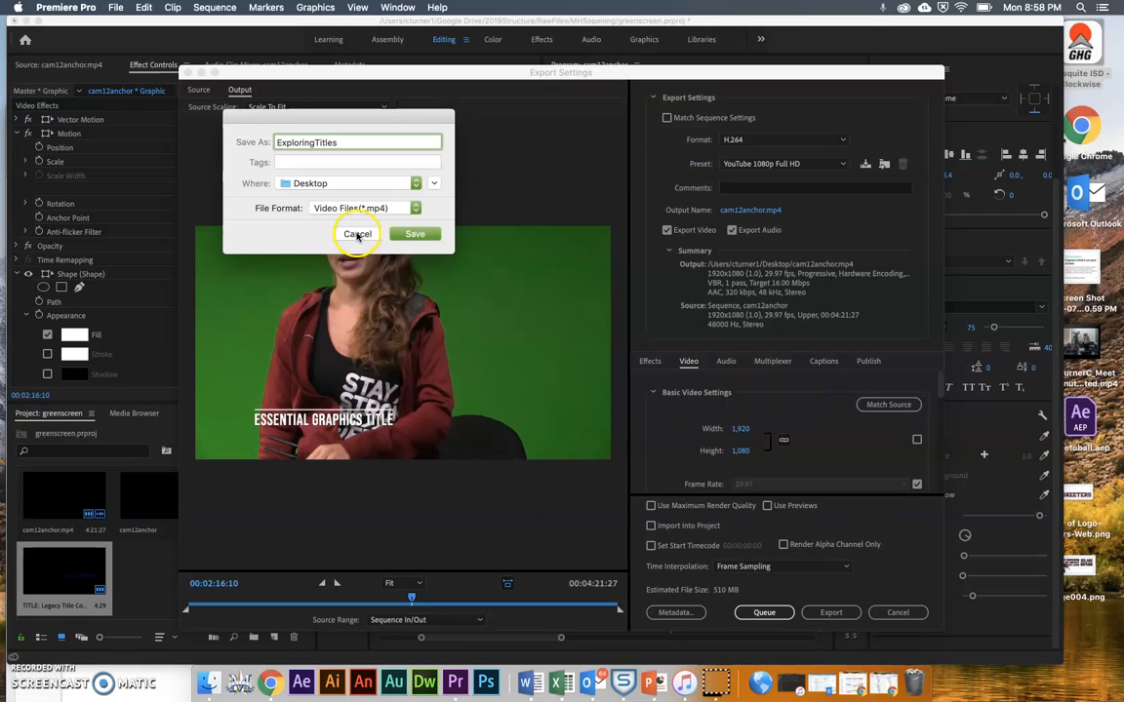
# Cancel the output file naming and the media export
pyautogui.click(347, 183)
pyautogui.click(348, 183)
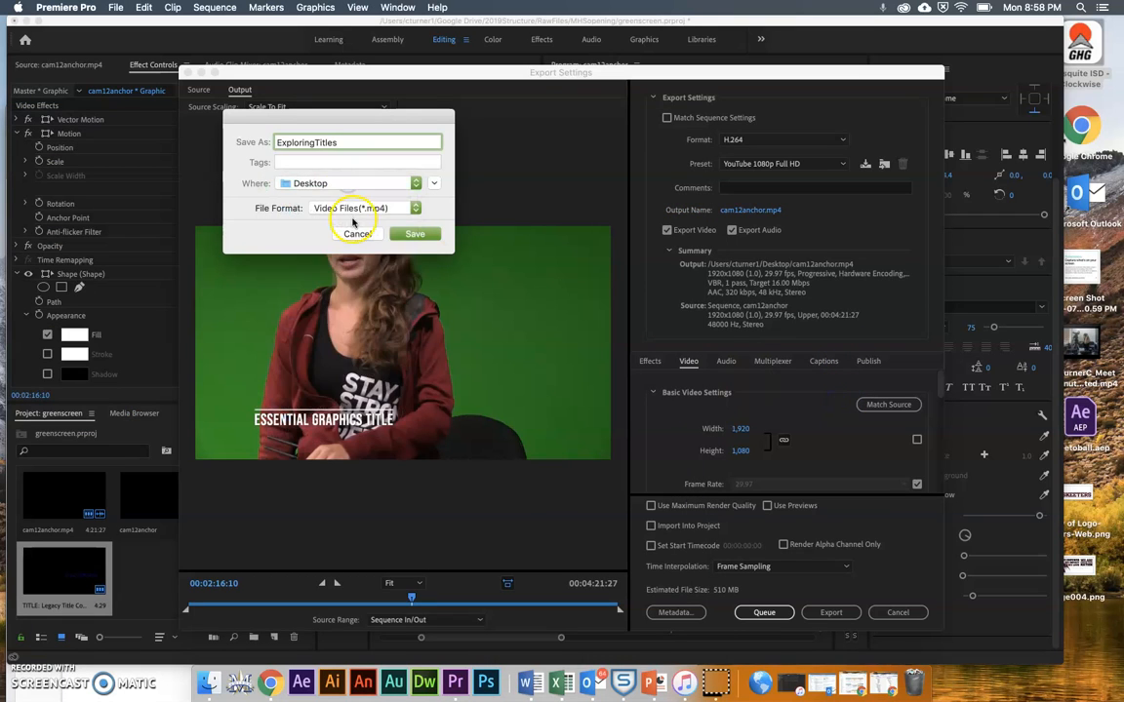
pyautogui.click(350, 236)
pyautogui.click(890, 615)
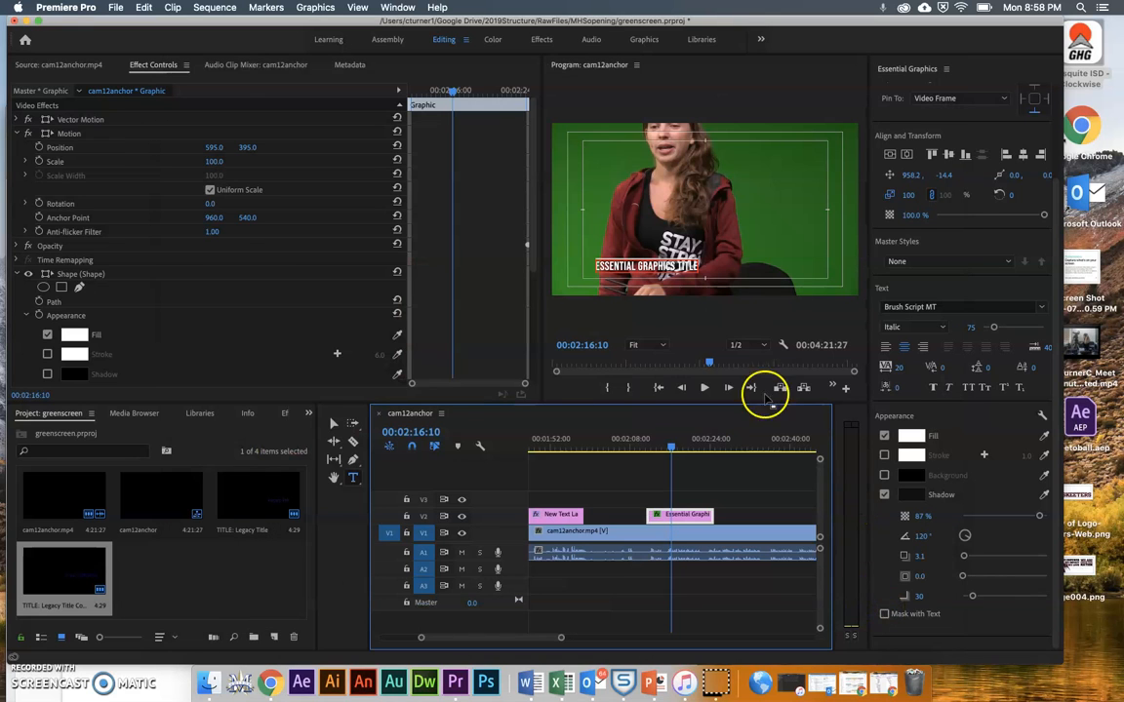
# Turn the safe margins off in the program view and back on
pyautogui.rightClick(732, 183)
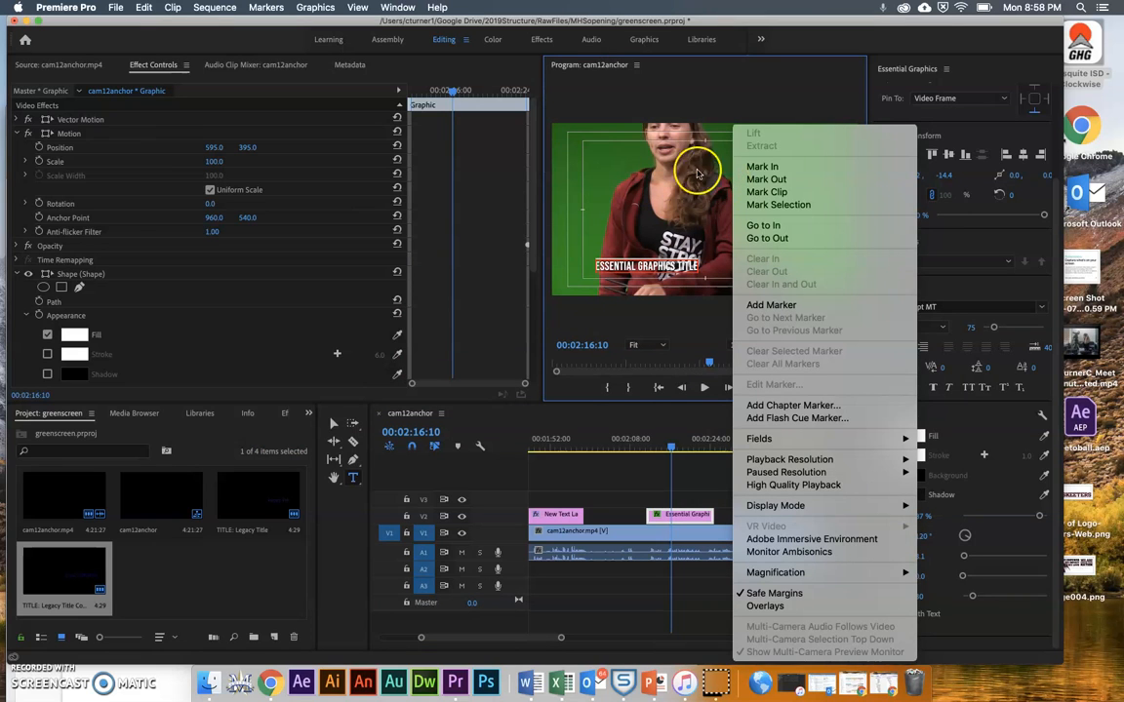
pyautogui.click(740, 597)
pyautogui.rightClick(744, 179)
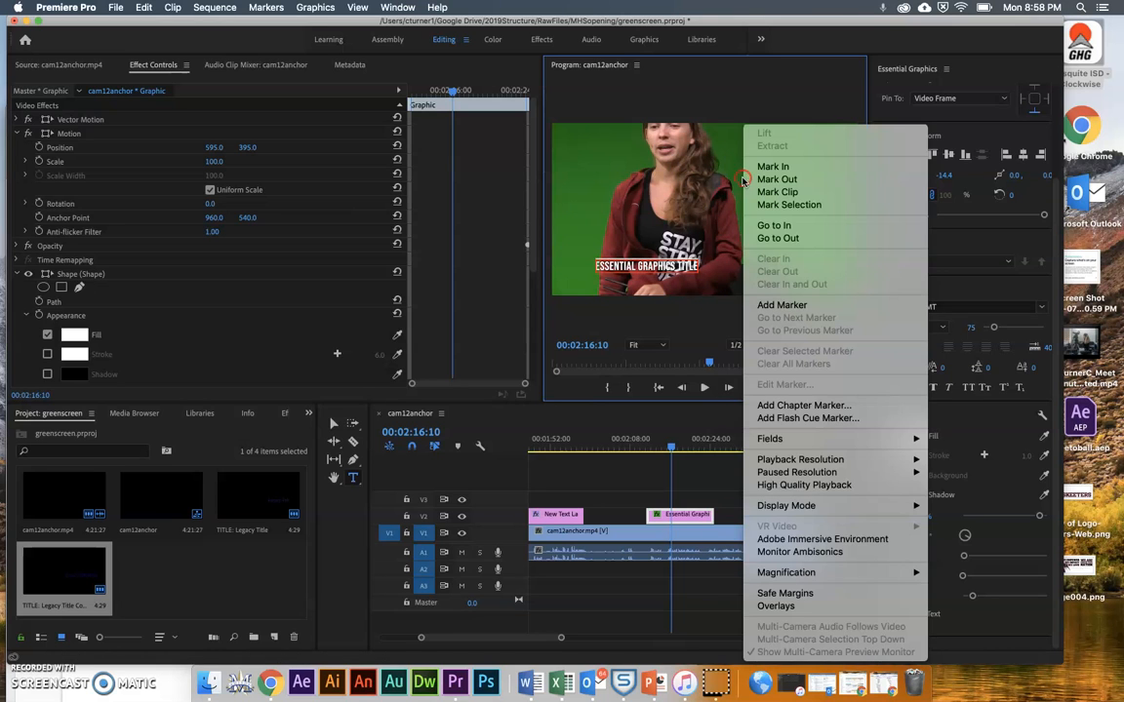
pyautogui.click(785, 593)
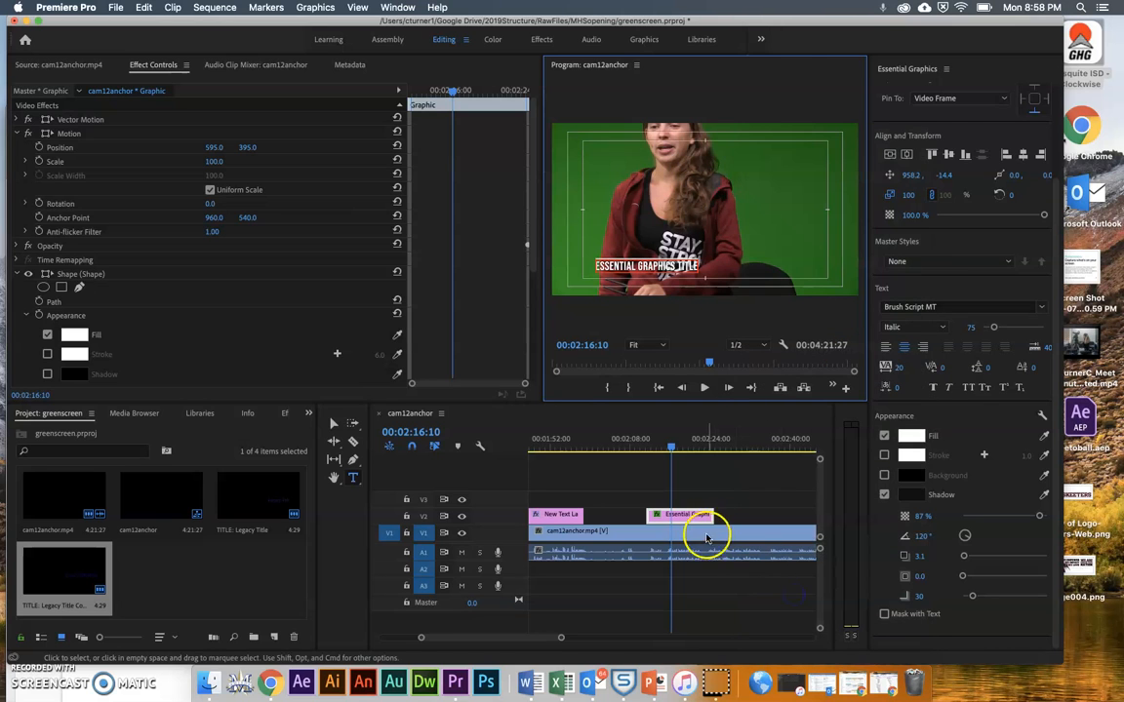
# Preview the title at 00:02:24:03 and show the whole sequence in the timeline
pyautogui.moveTo(669, 446); pyautogui.dragTo(713, 459)
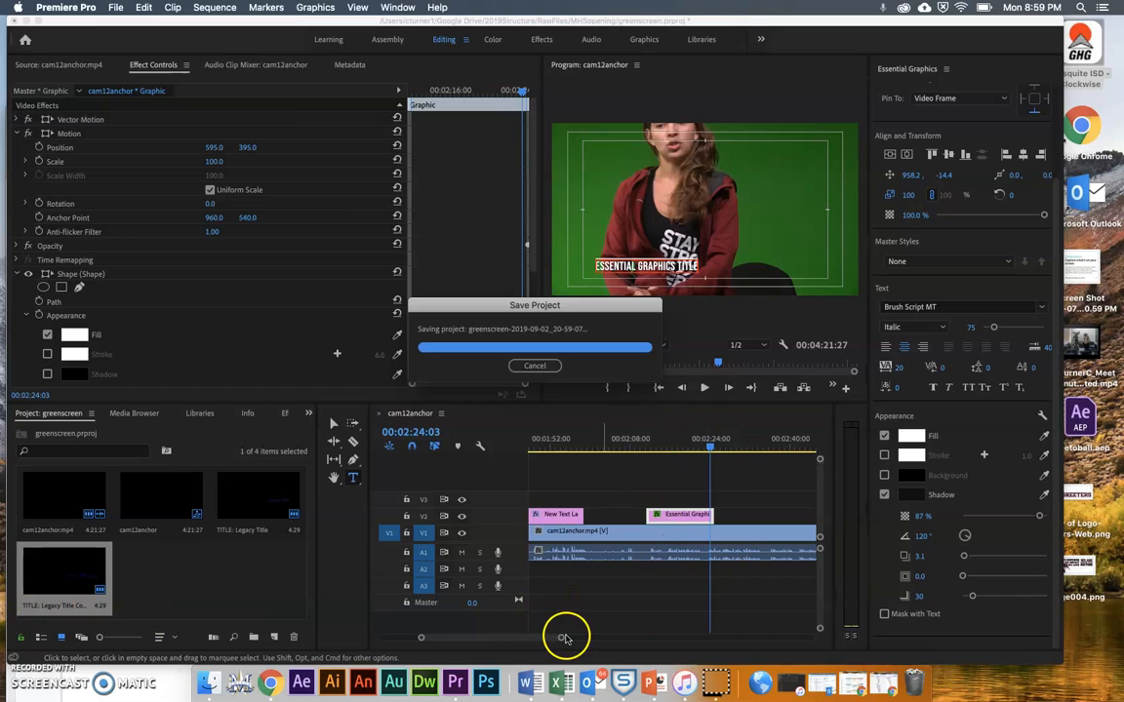
pyautogui.moveTo(564, 638); pyautogui.dragTo(728, 644)
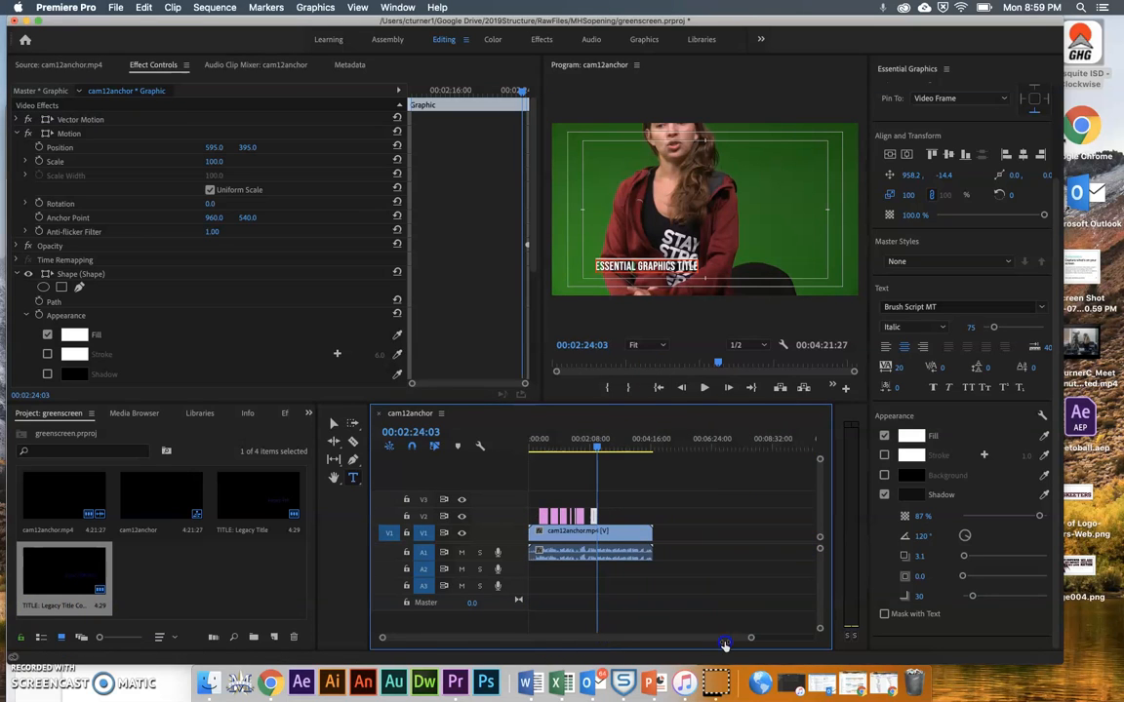